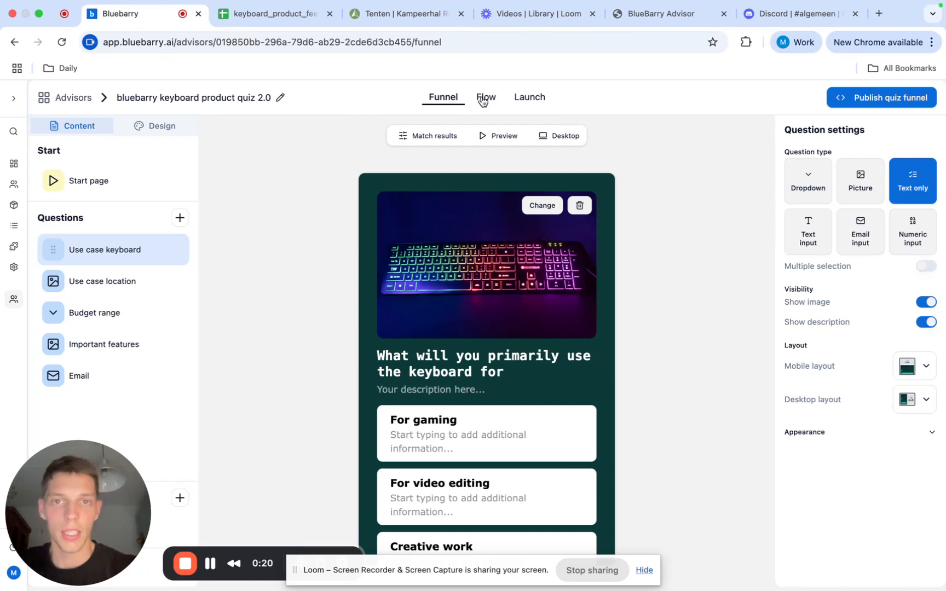
# Step: Preview the keyboard quiz and answer the first two questions with For gaming and travel / on the go use
pyautogui.click(525, 100)
pyautogui.click(430, 101)
pyautogui.click(509, 139)
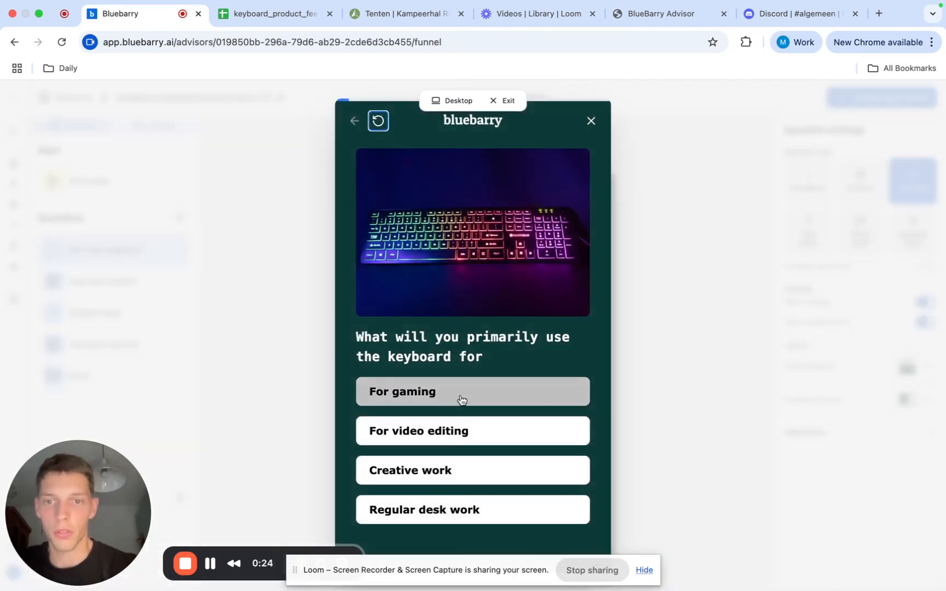
pyautogui.click(459, 395)
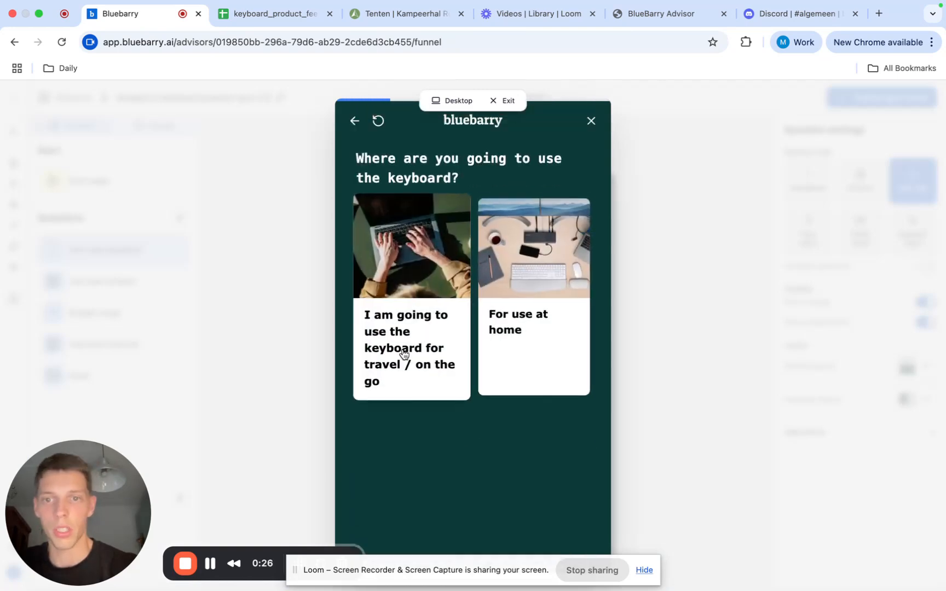
pyautogui.click(449, 346)
# Step: Choose the Premium budget and RGB lightning in the quiz preview, and go to the results without entering an email
pyautogui.click(532, 193)
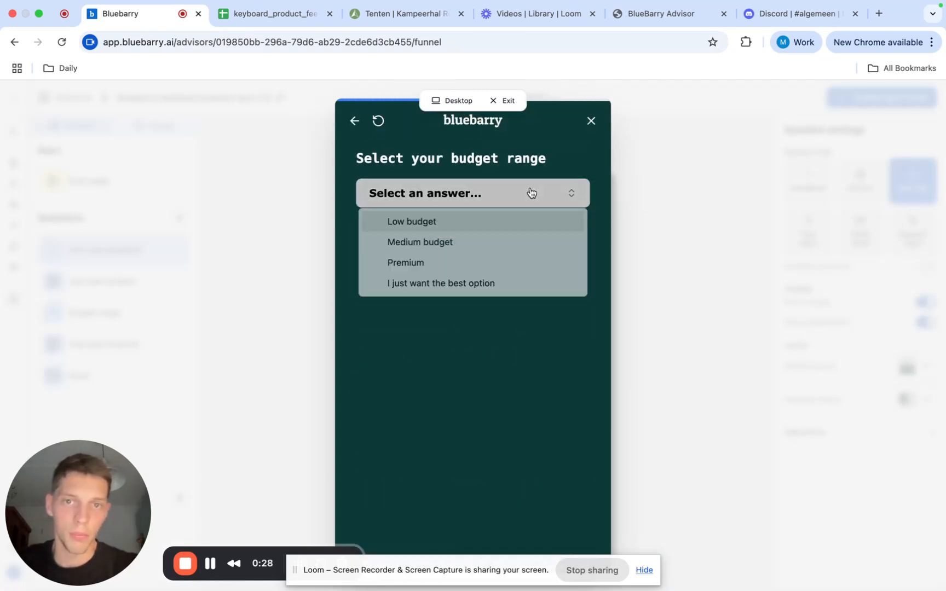
pyautogui.click(500, 259)
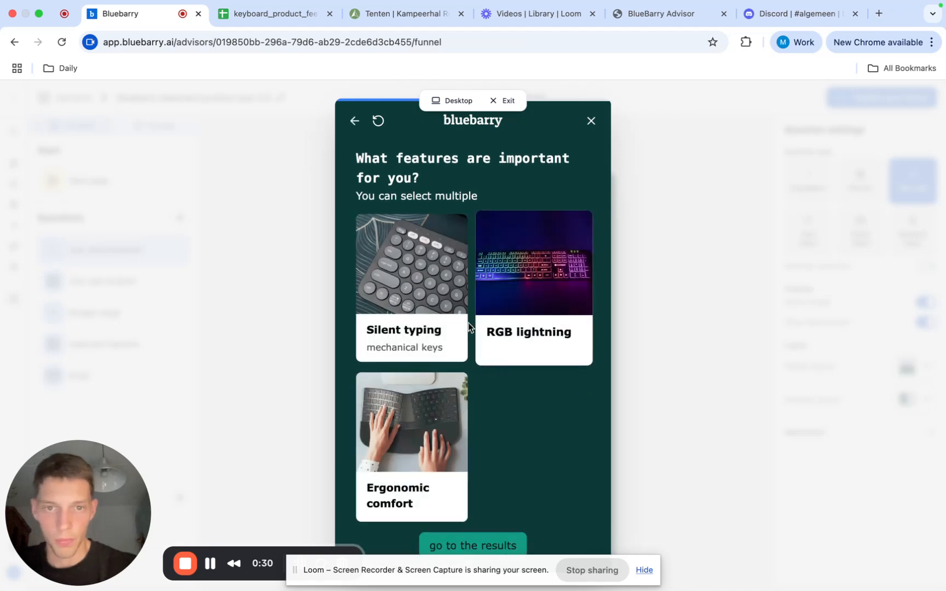
pyautogui.click(509, 326)
pyautogui.click(490, 544)
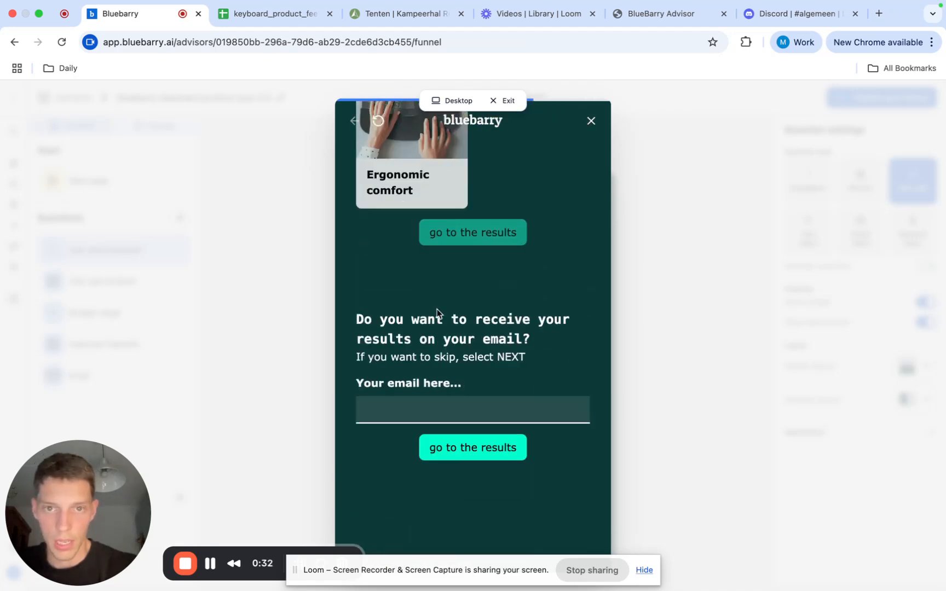
pyautogui.click(471, 289)
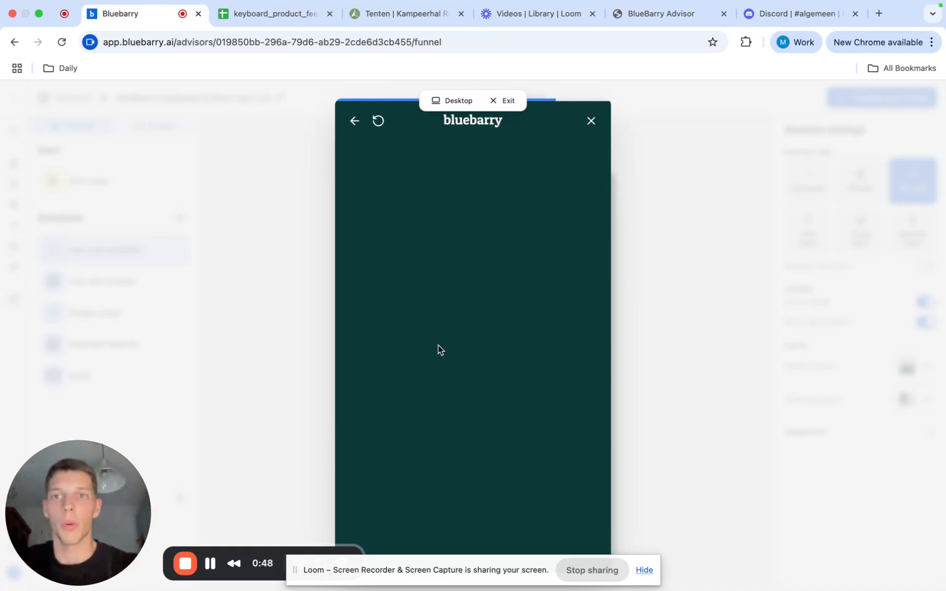
# Step: Switch to the keyboard_product_feed_csv (2) sheet in Google Sheets and examine its SKU, product name, product page URL and image URL columns
pyautogui.click(282, 17)
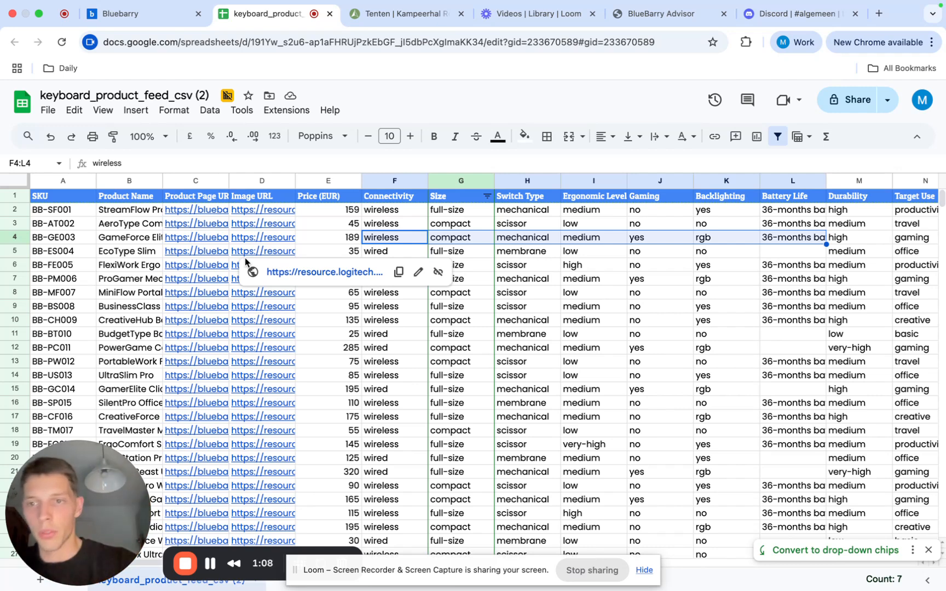
pyautogui.click(71, 199)
pyautogui.click(142, 198)
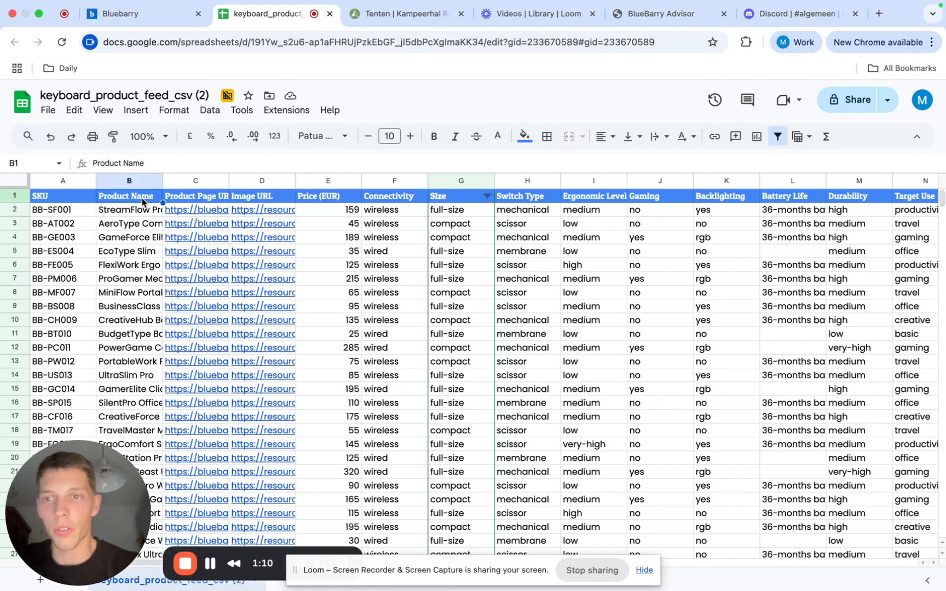
pyautogui.click(191, 195)
pyautogui.click(262, 197)
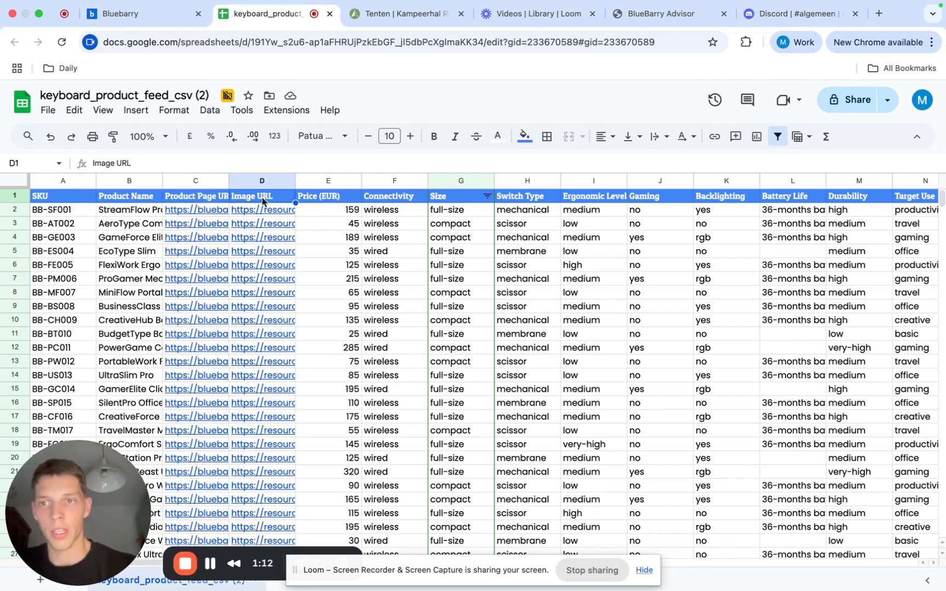
pyautogui.click(135, 201)
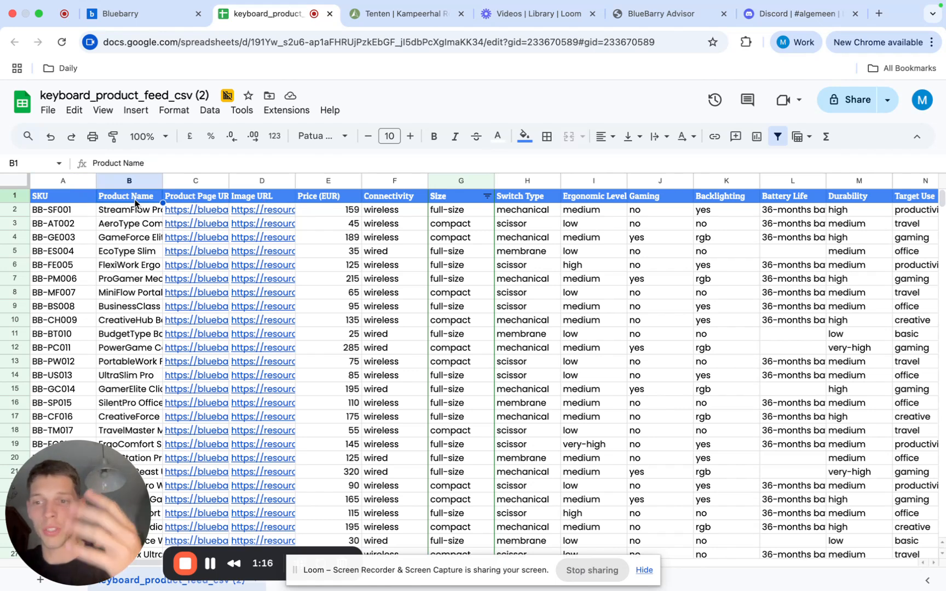
pyautogui.click(139, 266)
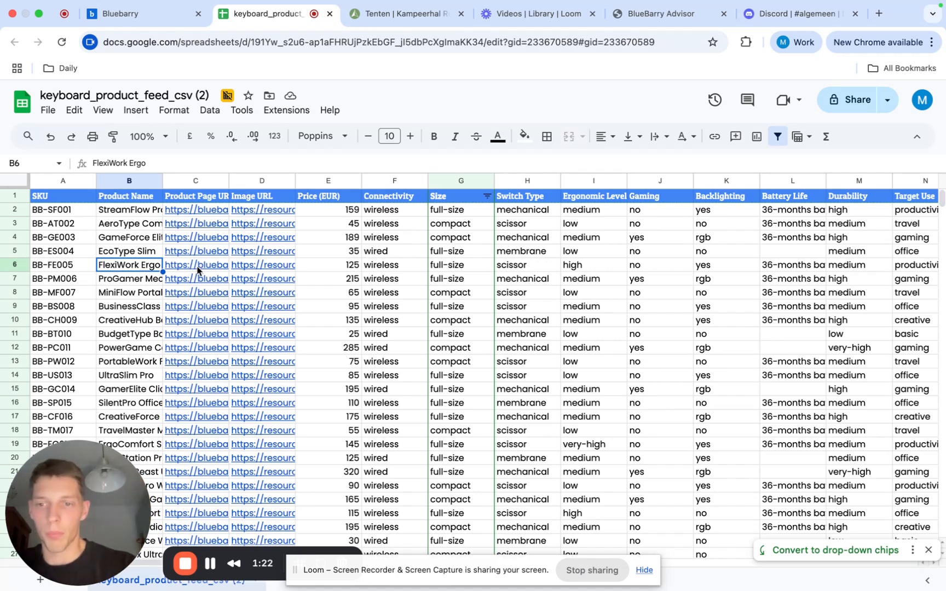
pyautogui.moveTo(198, 269)
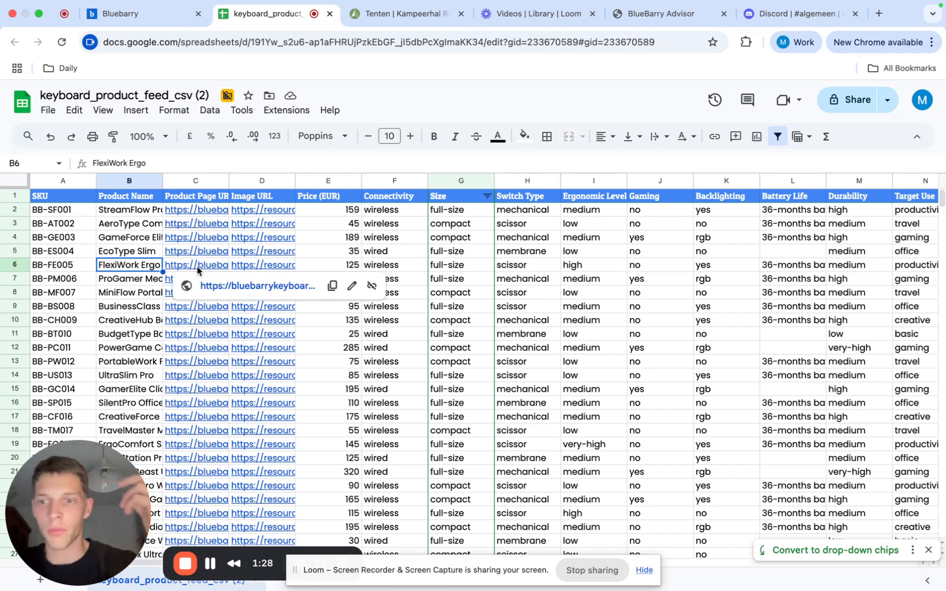
pyautogui.click(264, 254)
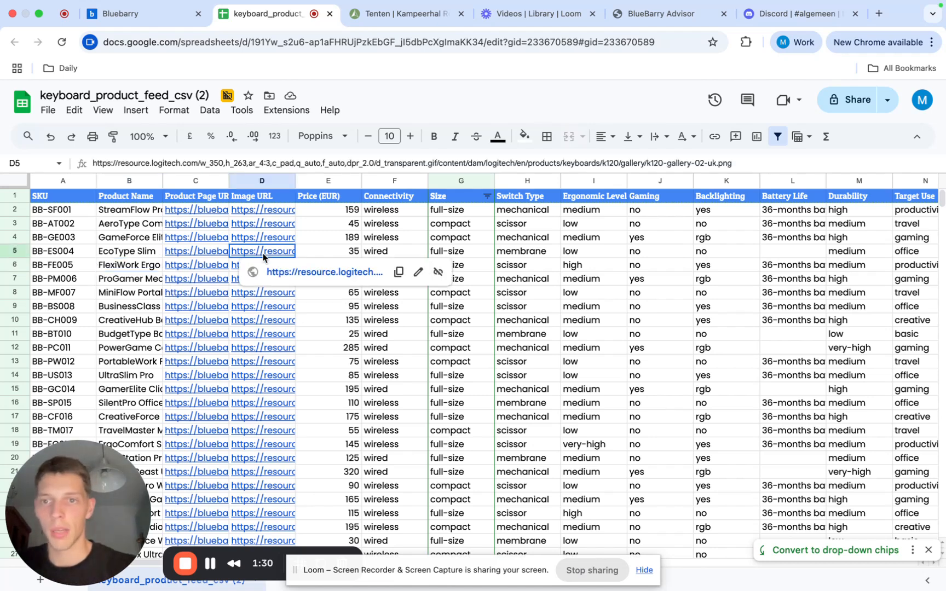
pyautogui.click(266, 193)
# Step: Examine the number format of the values in the Price (EUR) column
pyautogui.click(345, 200)
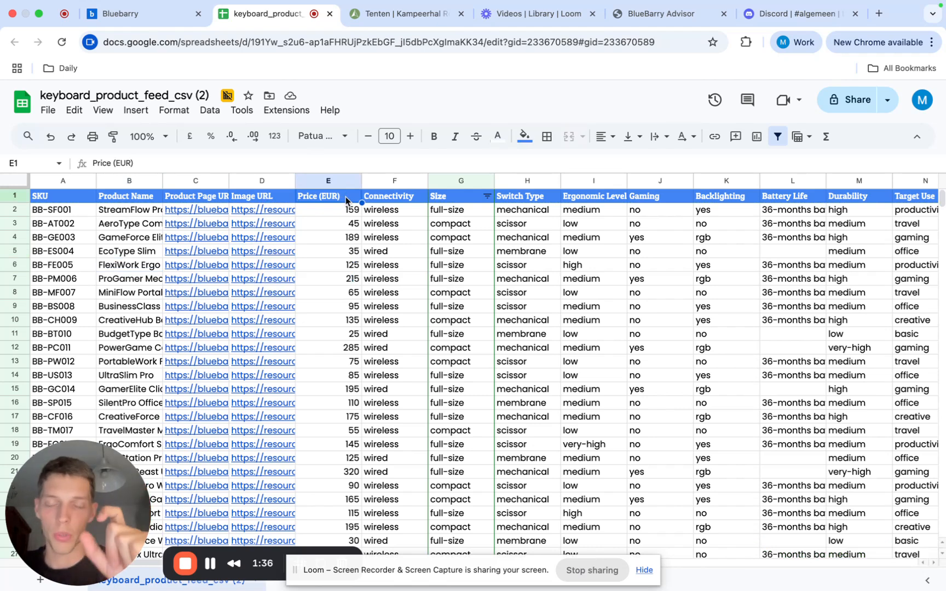
pyautogui.moveTo(334, 219); pyautogui.dragTo(345, 406)
pyautogui.click(333, 252)
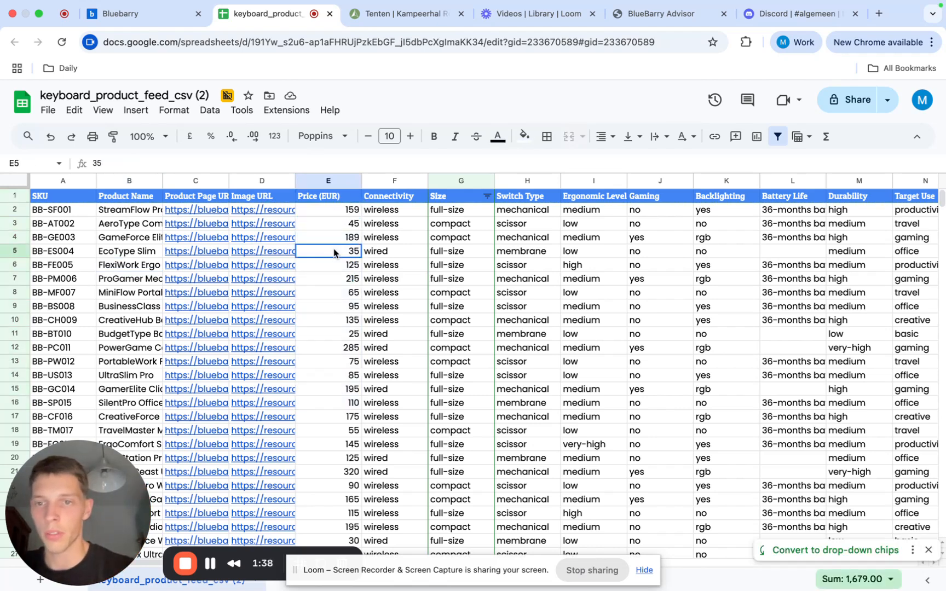
pyautogui.click(337, 291)
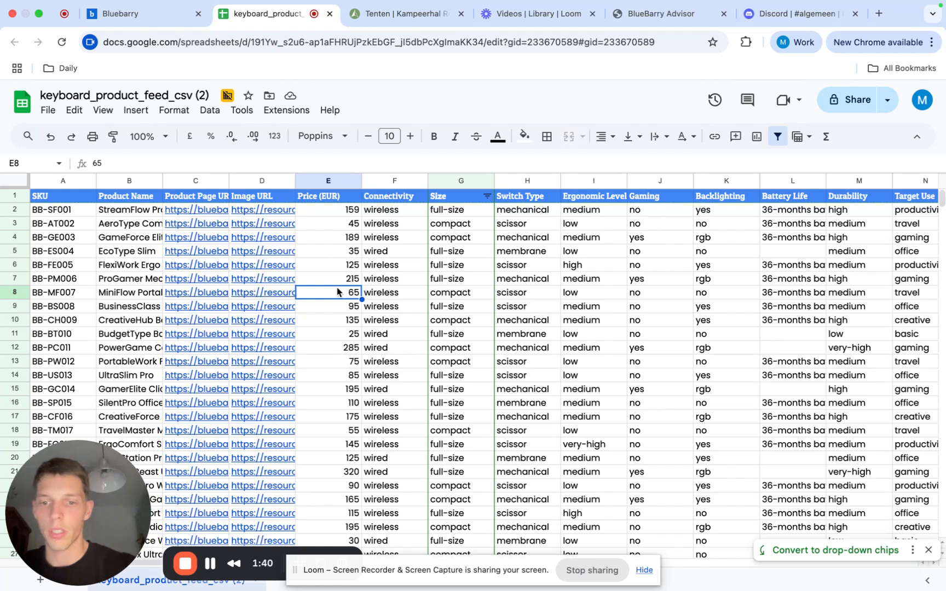
# Step: Try adding a currency suffix to the price in cell E8, making it 65eu
pyautogui.doubleClick(337, 291)
pyautogui.write('eu')
pyautogui.click(321, 265)
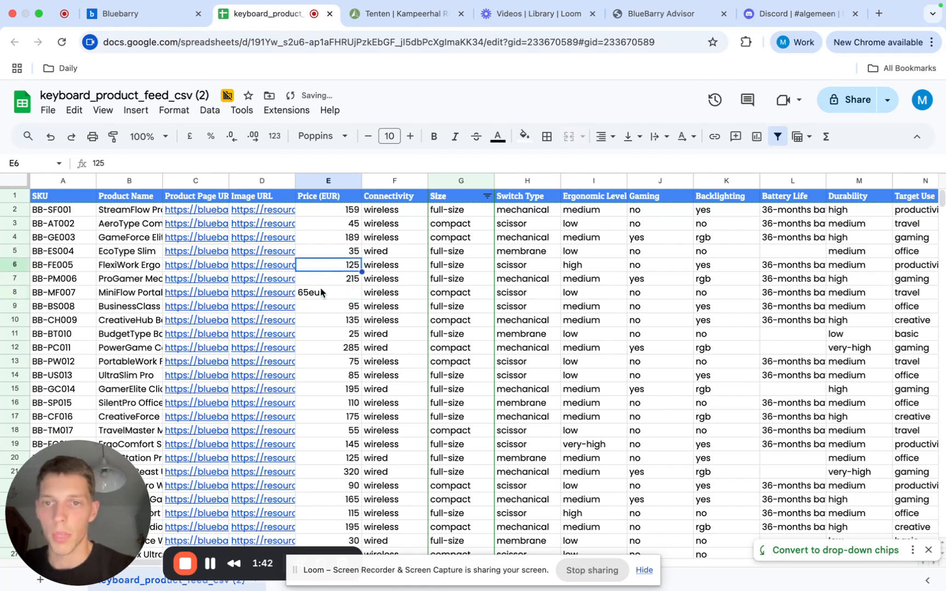
pyautogui.click(322, 293)
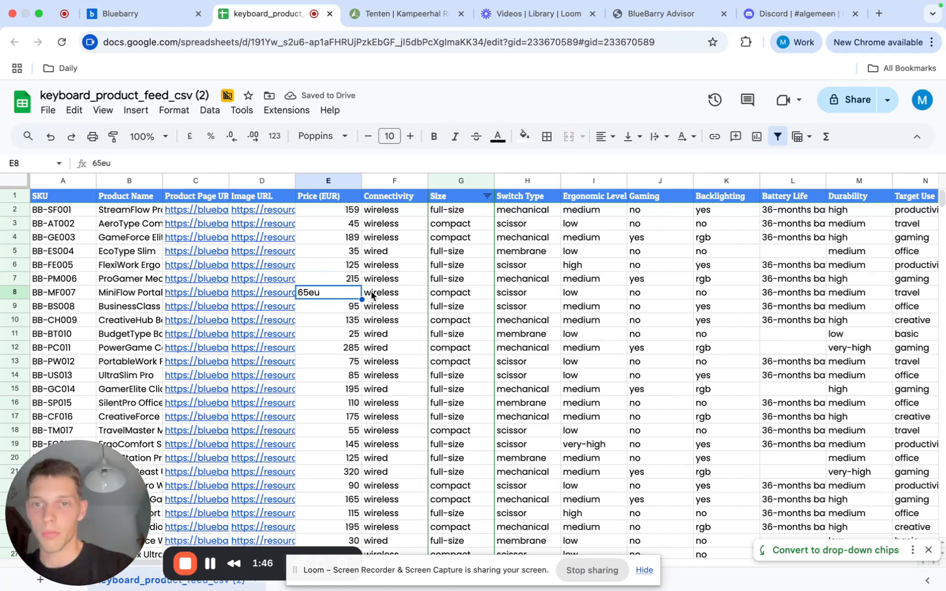
# Step: Set the price in cell E8 to the plain number 65
pyautogui.click(351, 202)
pyautogui.click(335, 294)
pyautogui.write('65')
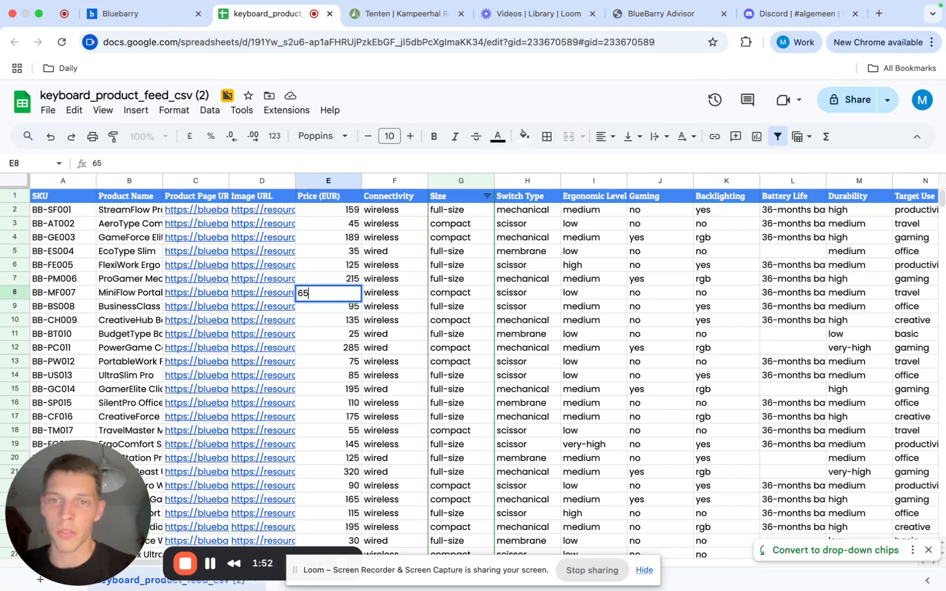
pyautogui.click(343, 276)
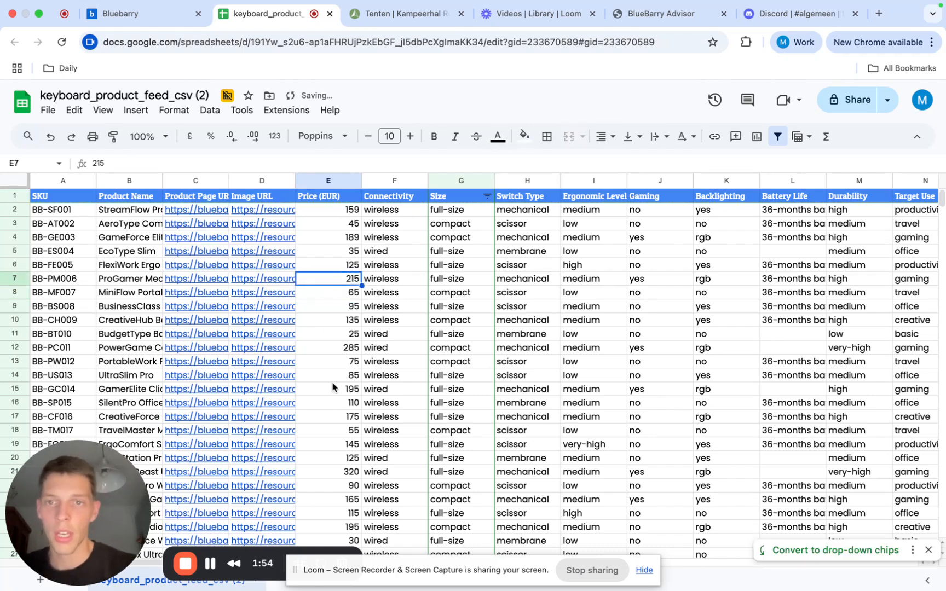
# Step: Examine the product attribute columns from Connectivity to Backlighting, including the values used under Backlighting
pyautogui.moveTo(385, 194); pyautogui.dragTo(754, 198)
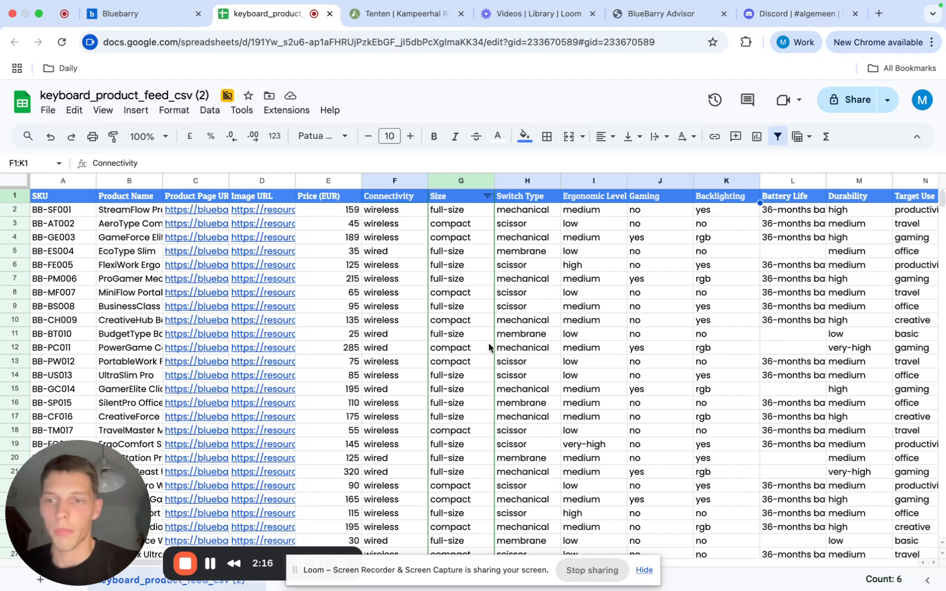
pyautogui.click(389, 200)
pyautogui.click(522, 200)
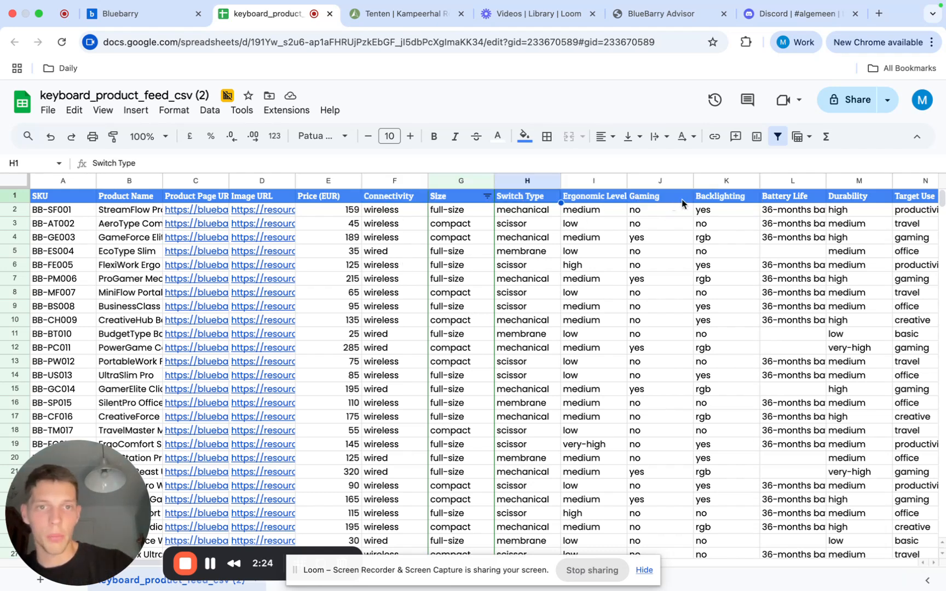
pyautogui.click(721, 199)
pyautogui.click(723, 239)
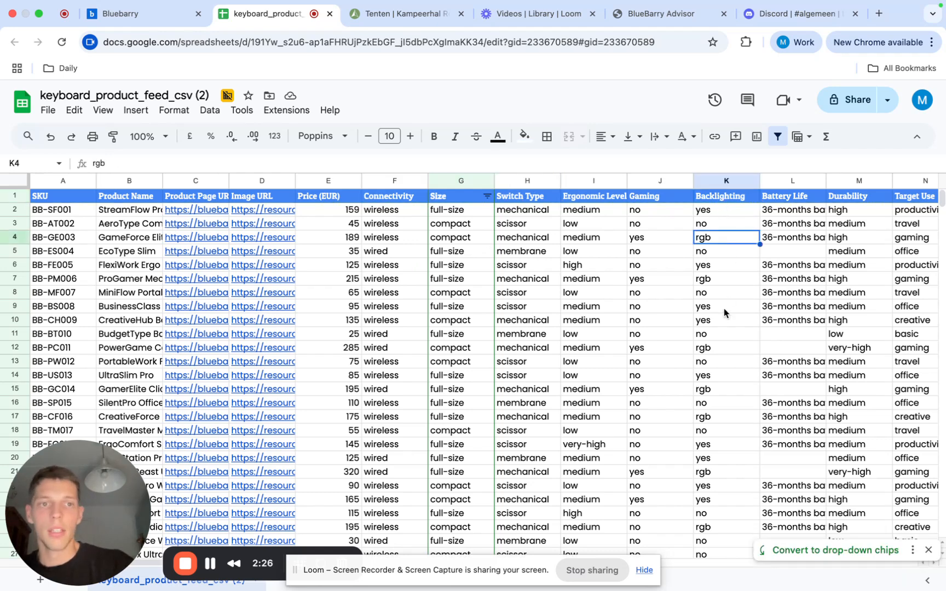
pyautogui.click(721, 343)
pyautogui.moveTo(721, 284); pyautogui.dragTo(713, 397)
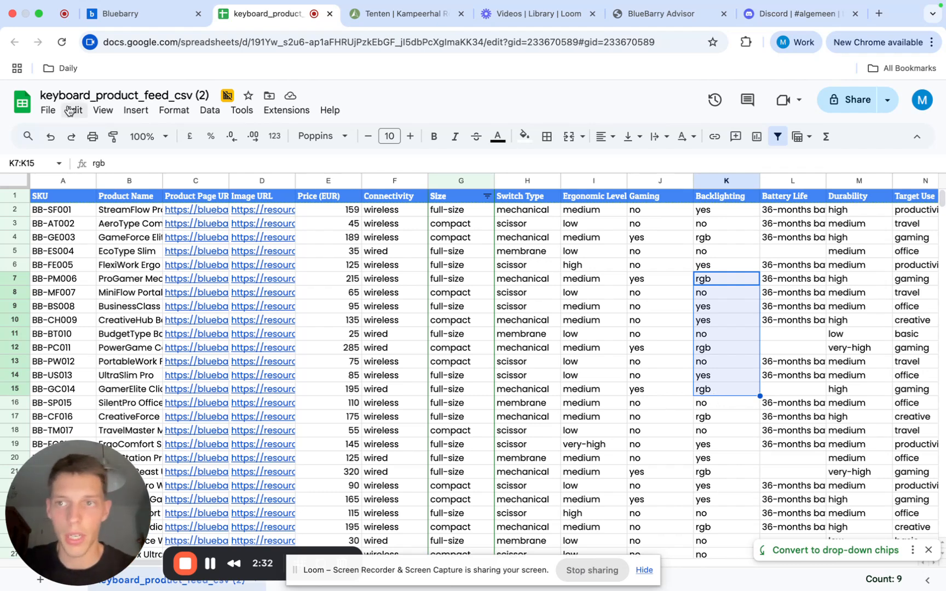
# Step: Set the publish-to-web link for the entire document to comma-separated values format and select the link for copying
pyautogui.click(48, 110)
pyautogui.moveTo(123, 226)
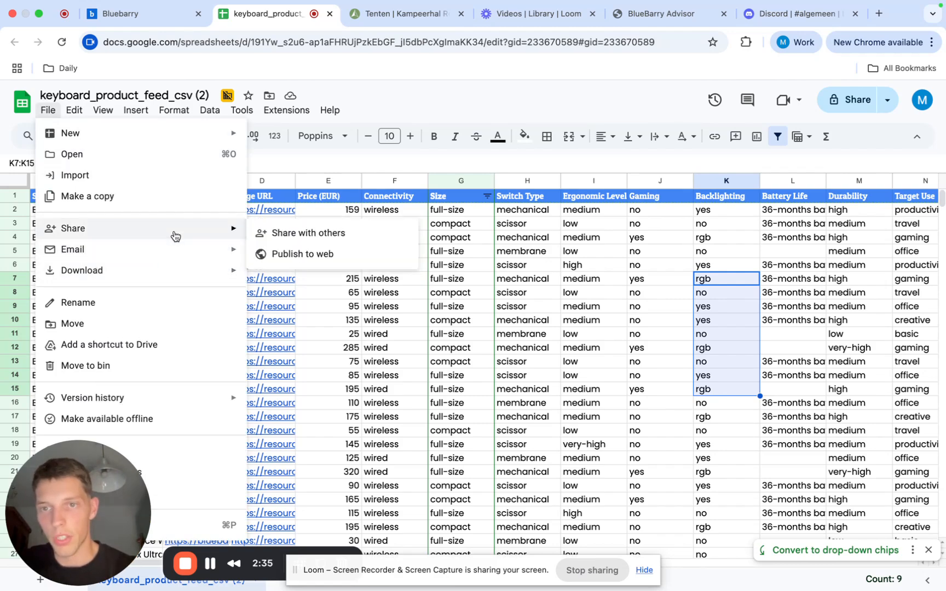
pyautogui.click(294, 254)
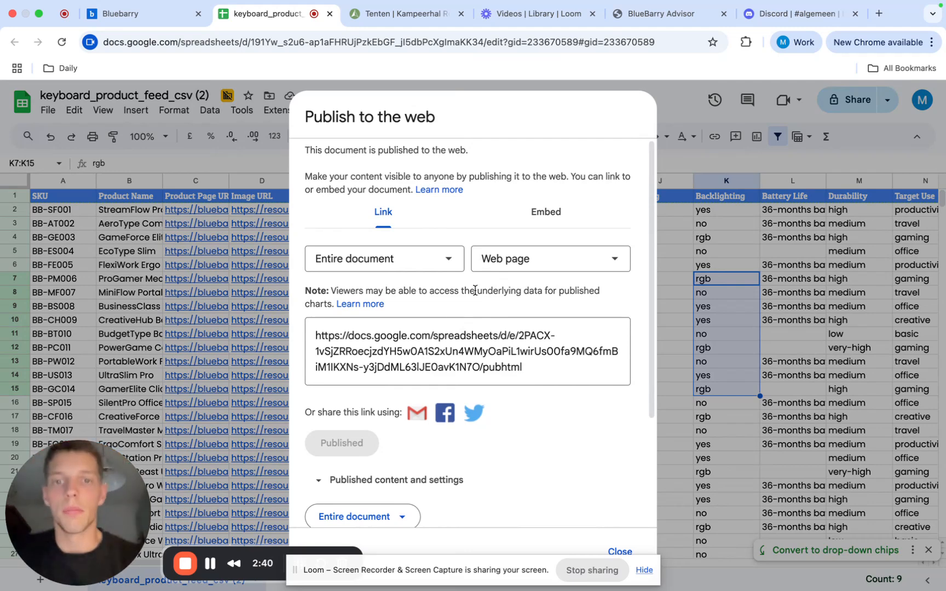
pyautogui.click(539, 262)
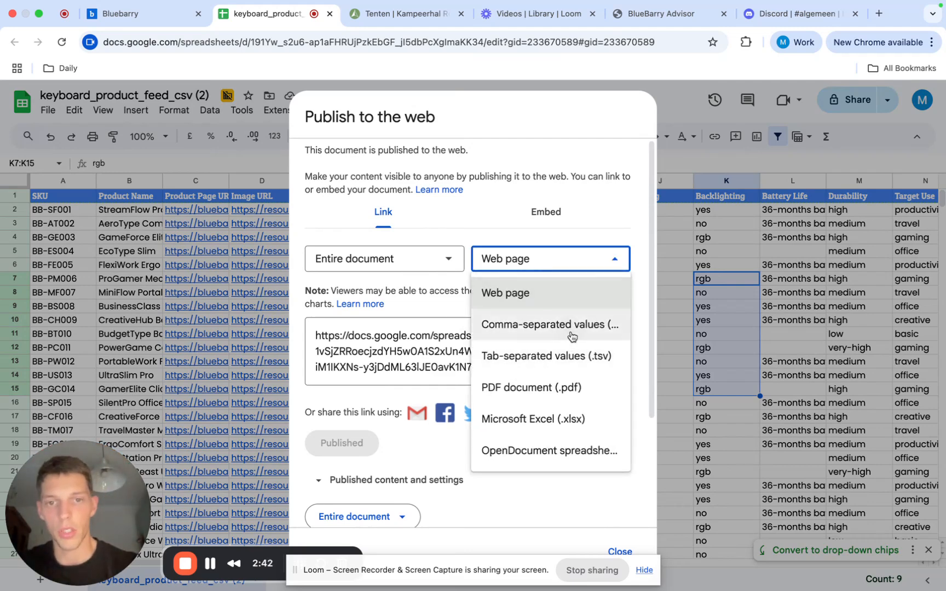
pyautogui.click(571, 336)
pyautogui.click(550, 358)
pyautogui.click(569, 370)
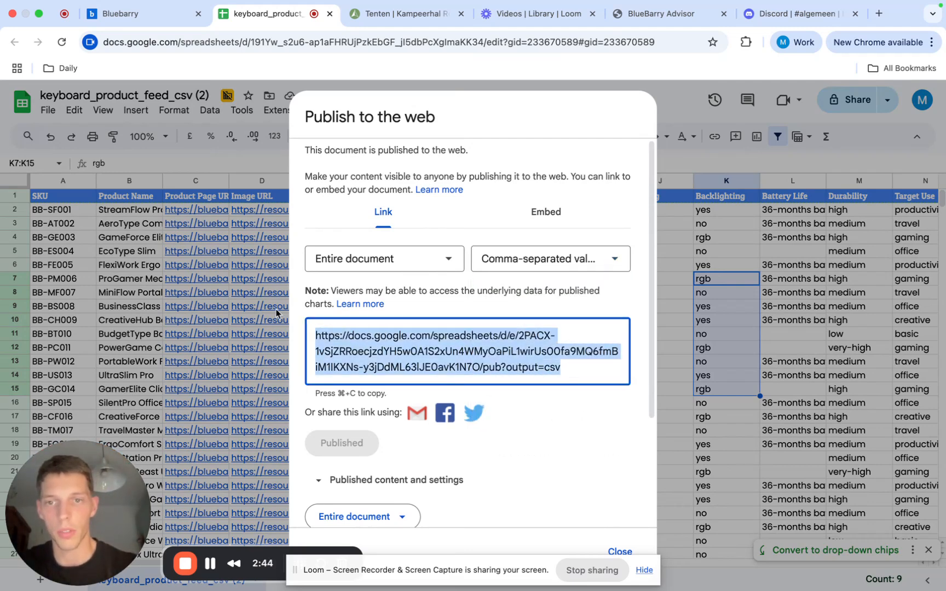
# Step: Switch to Bluebarry and delete the existing bluebarry keyboard demo feed from the product feed integrations
pyautogui.click(128, 16)
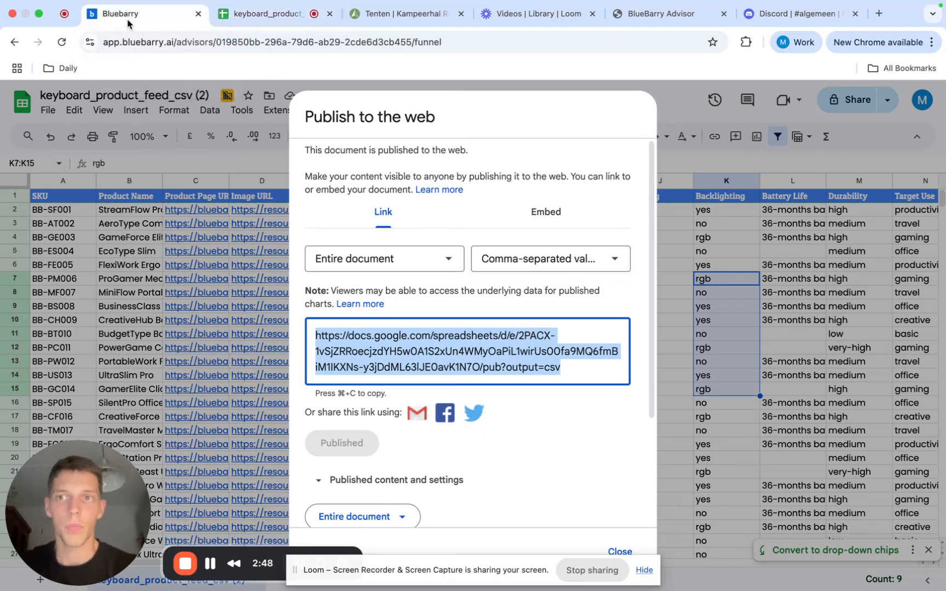
pyautogui.click(503, 107)
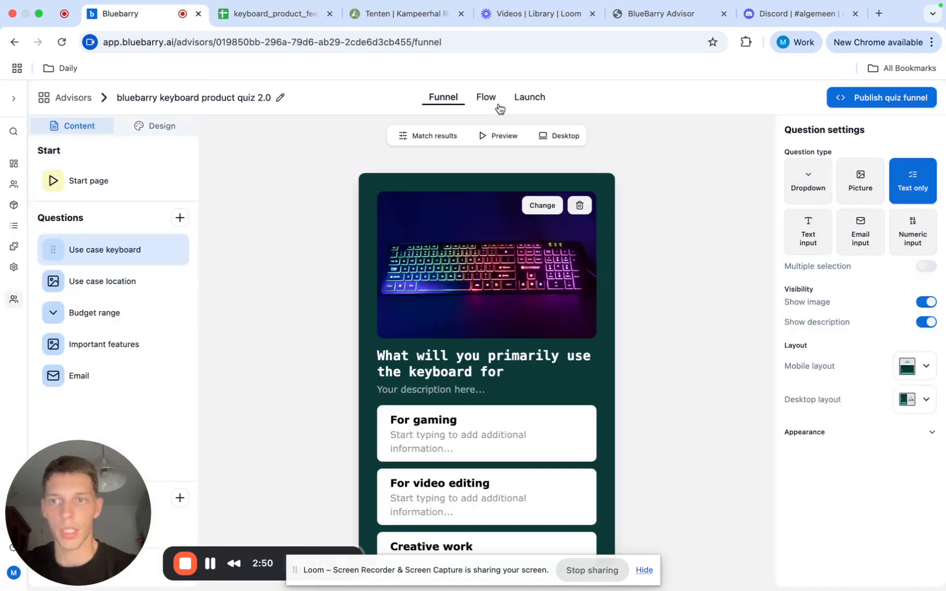
pyautogui.click(13, 247)
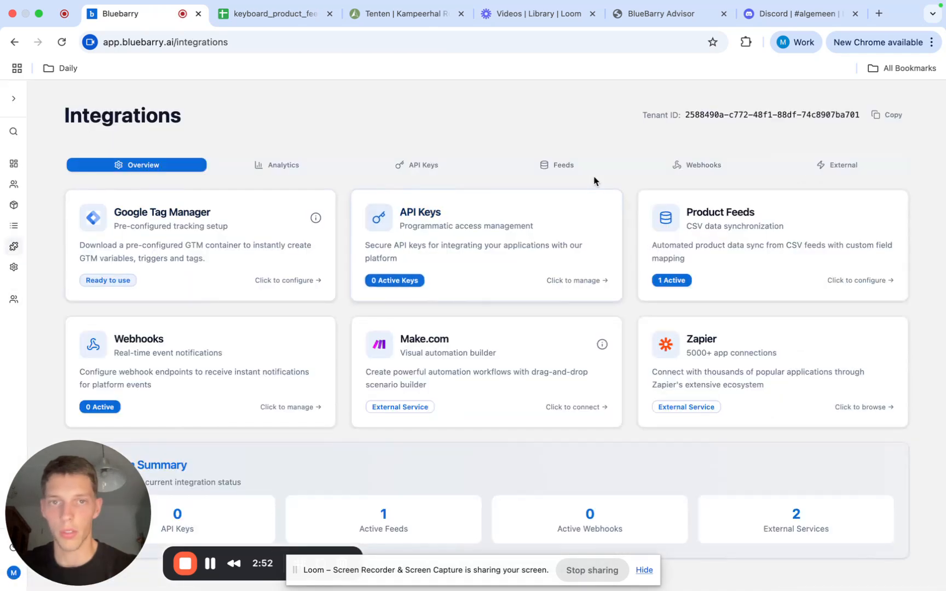
pyautogui.click(559, 166)
pyautogui.click(869, 285)
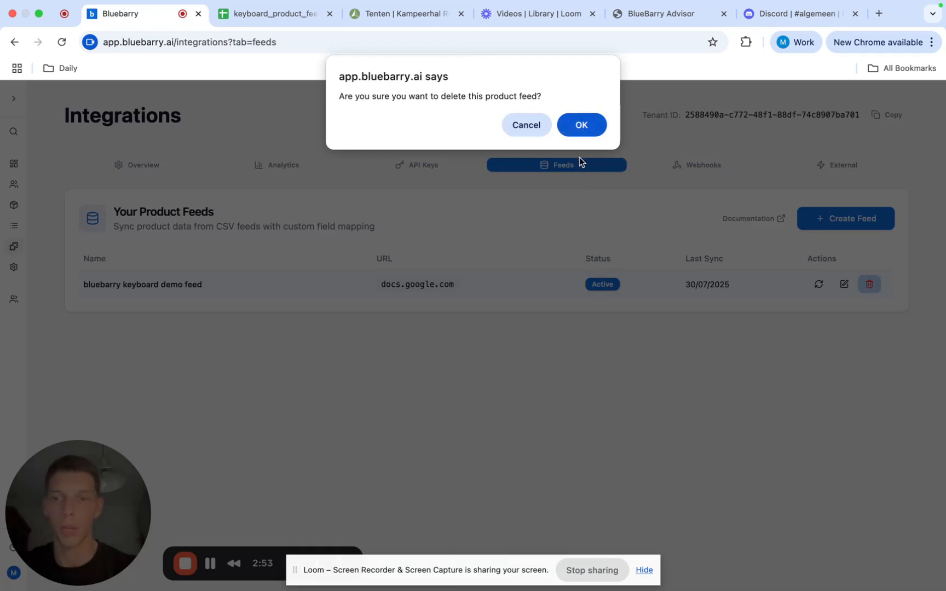
pyautogui.click(584, 132)
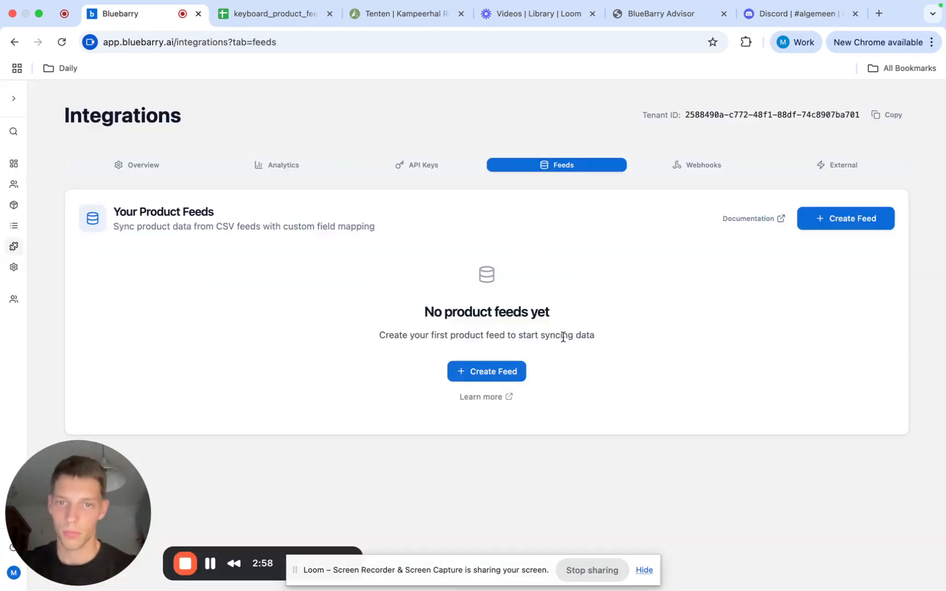
# Step: Start a new product feed named "bluebarry demo keyboard feed" and paste the published Google Sheets CSV link as its URL
pyautogui.moveTo(420, 317); pyautogui.dragTo(540, 314)
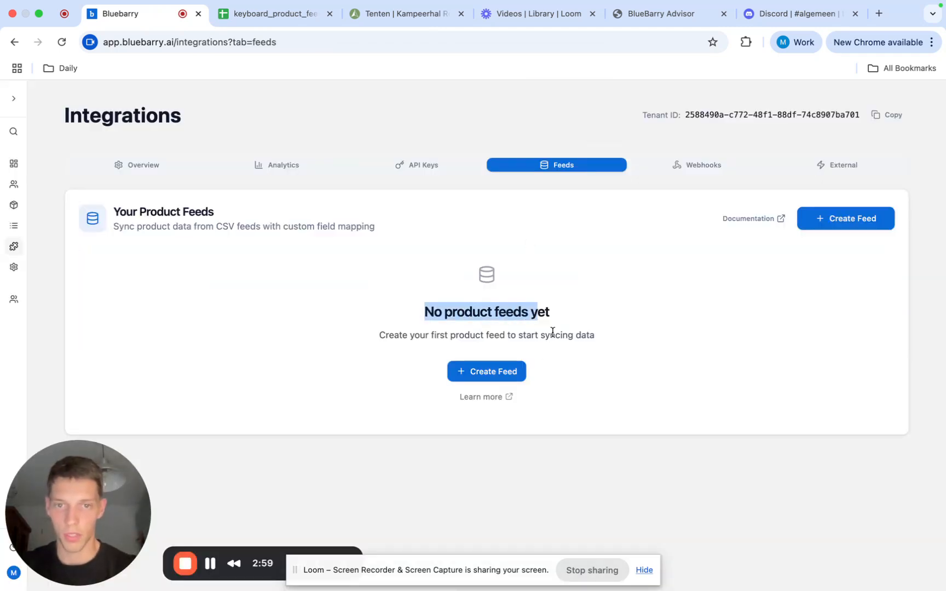
pyautogui.click(502, 374)
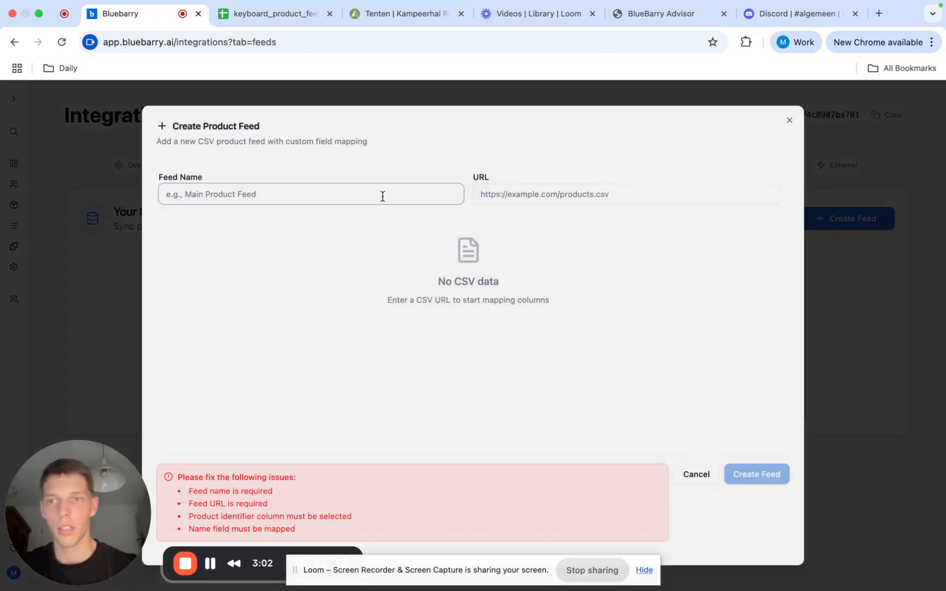
pyautogui.write('bluebarr')
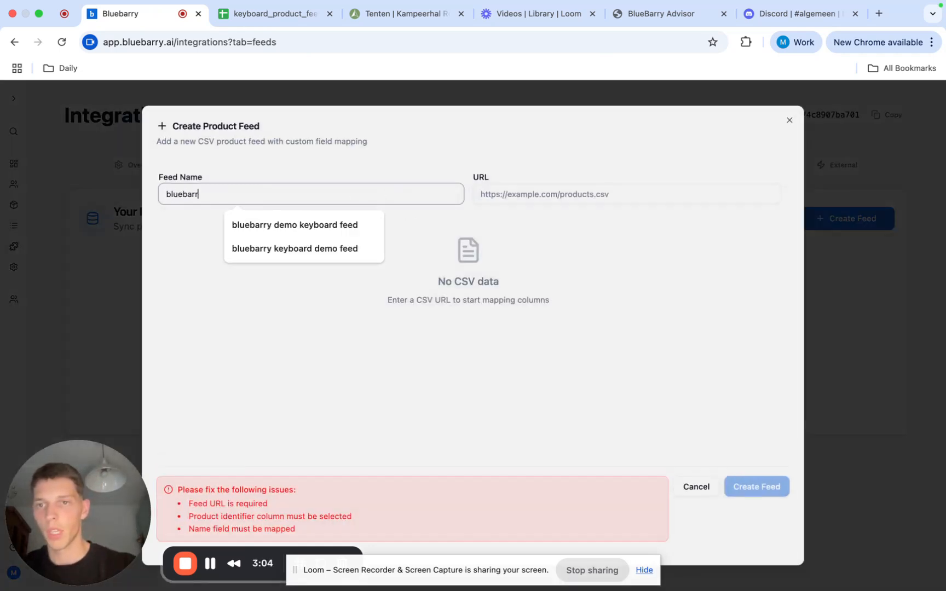
pyautogui.write('y demo keyboard feed')
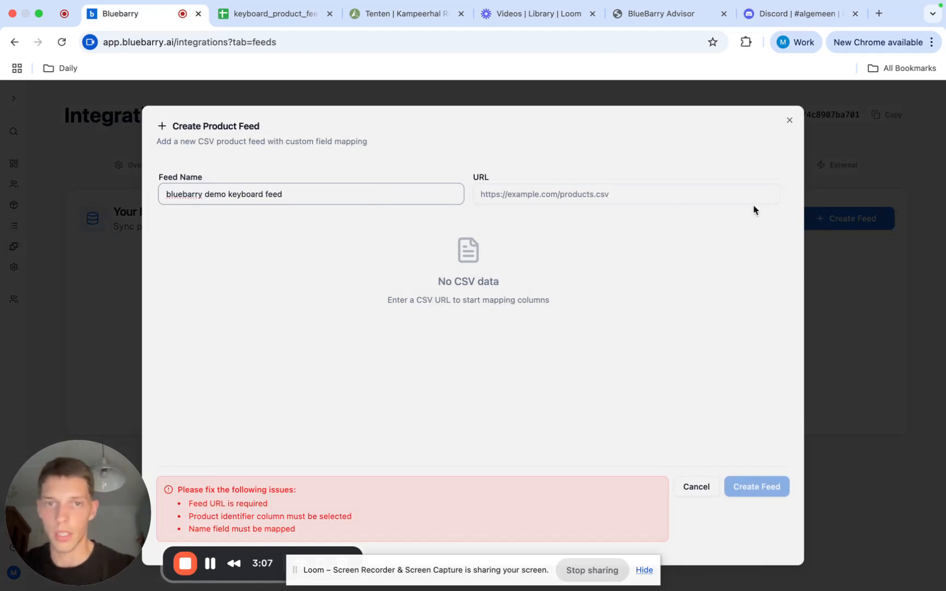
pyautogui.click(648, 193)
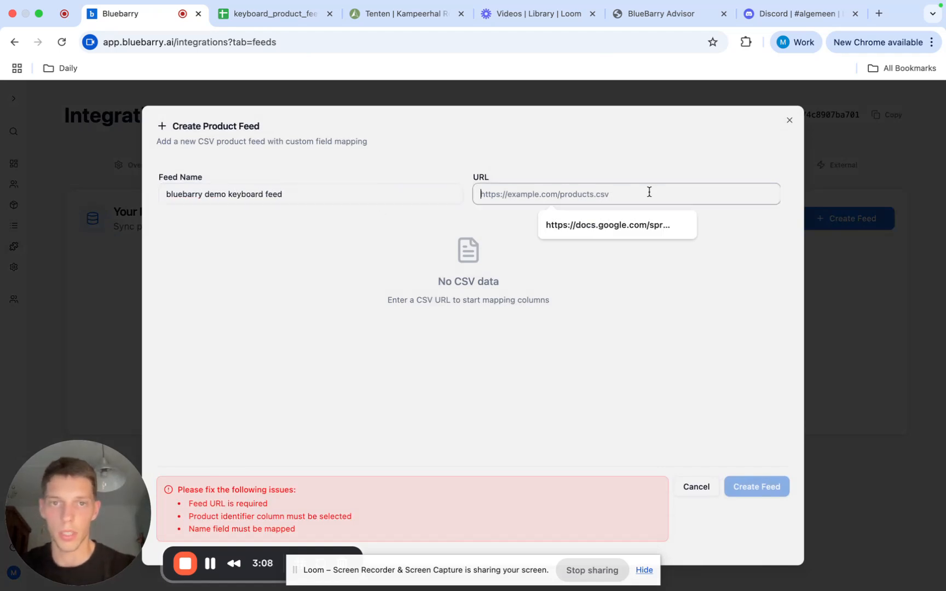
pyautogui.press('super+v')
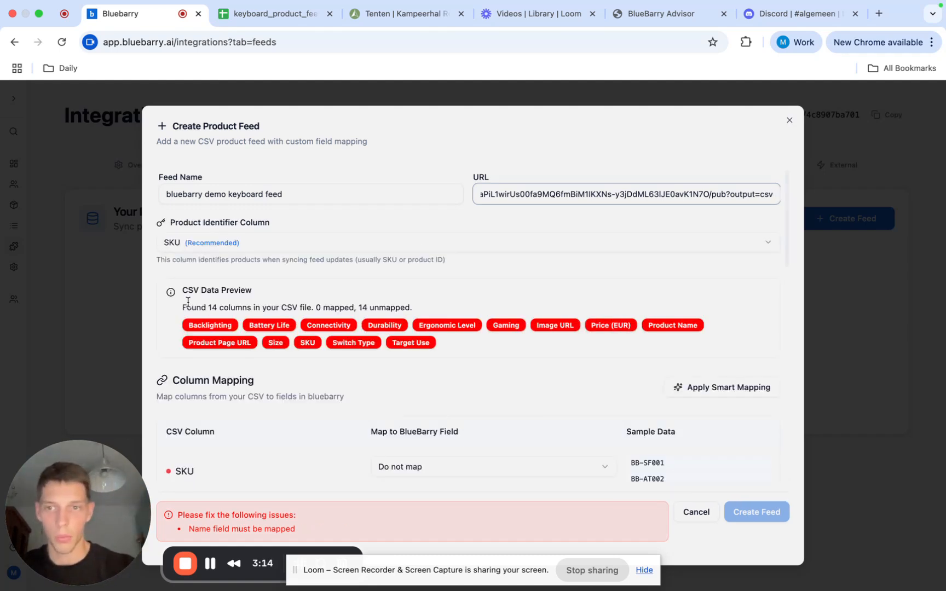
# Step: Apply smart mapping to match the feed's CSV columns to BlueBarry fields
pyautogui.moveTo(186, 307); pyautogui.dragTo(267, 307)
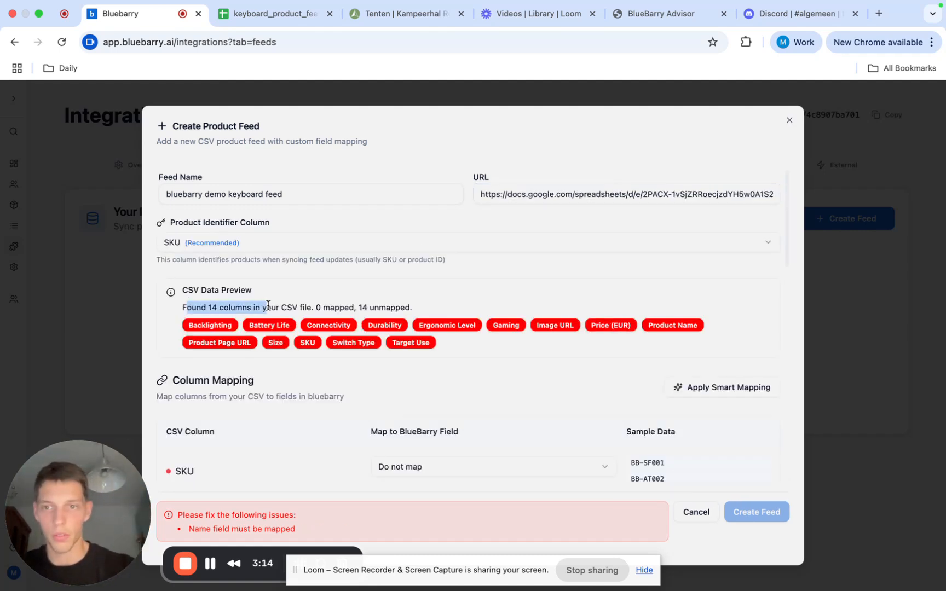
pyautogui.click(727, 392)
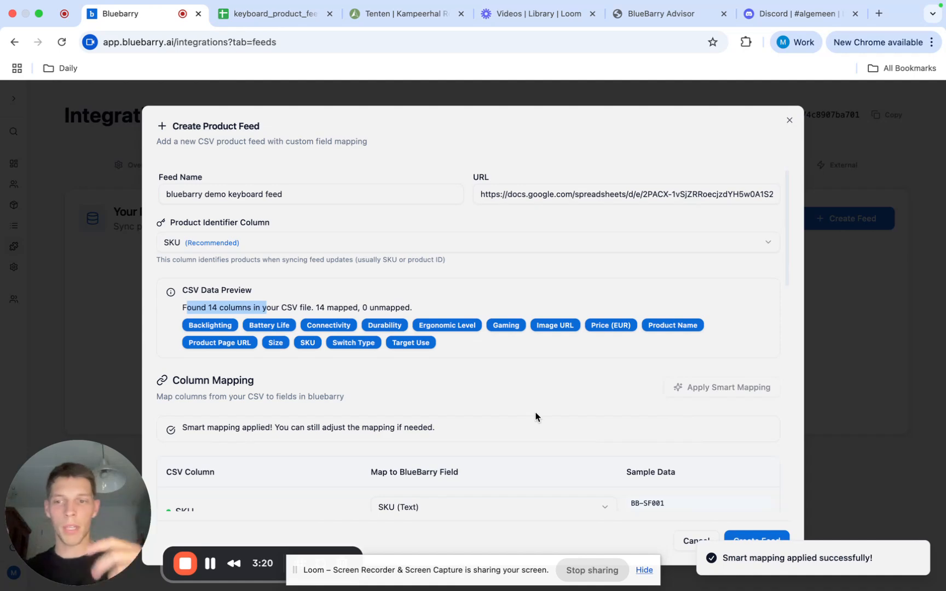
# Step: Examine the column mapping from SKU to Target Use, including each mapped field's data type and sample data
pyautogui.scroll(-4, 536, 416)
pyautogui.scroll(-3, 536, 416)
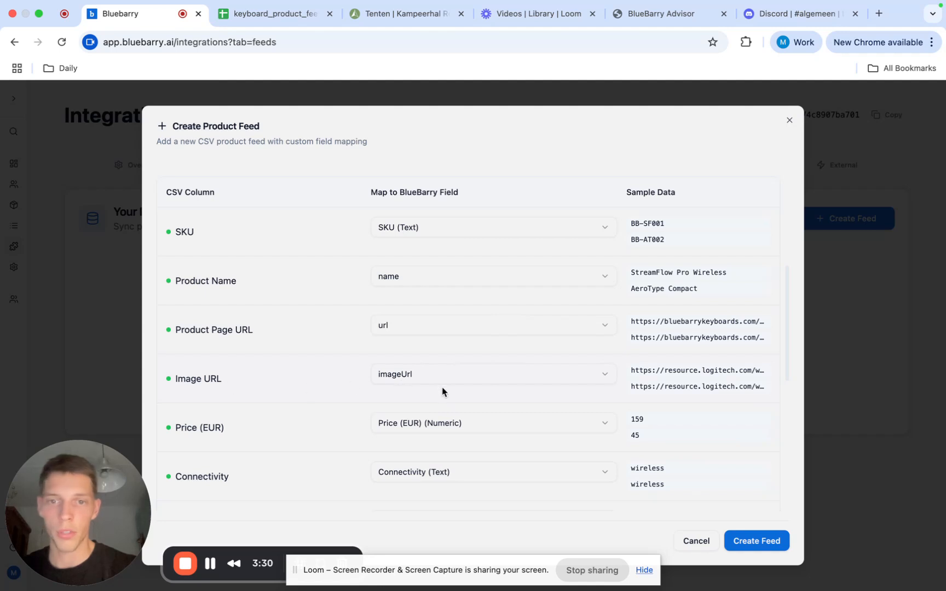
pyautogui.scroll(-3, 444, 379)
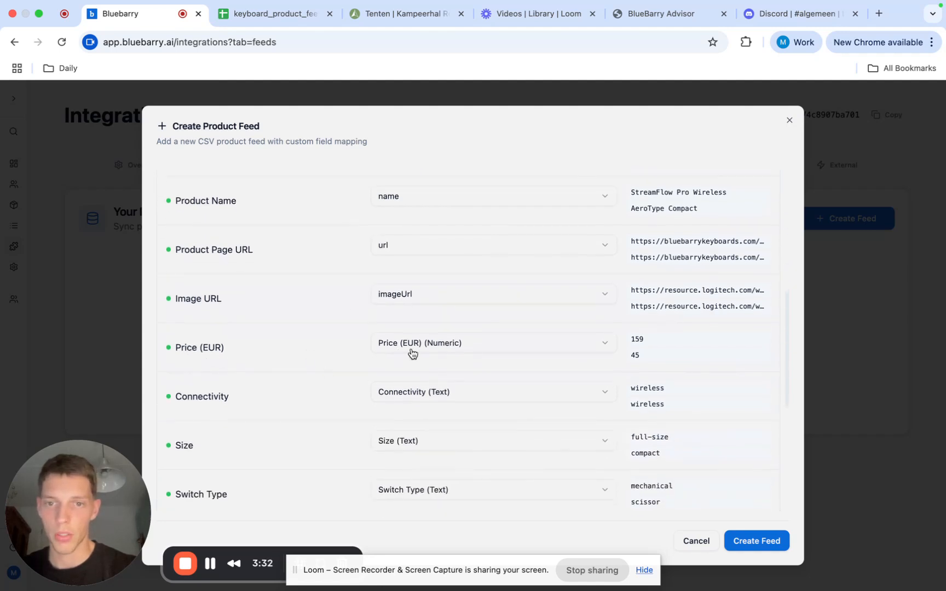
pyautogui.scroll(-3, 425, 381)
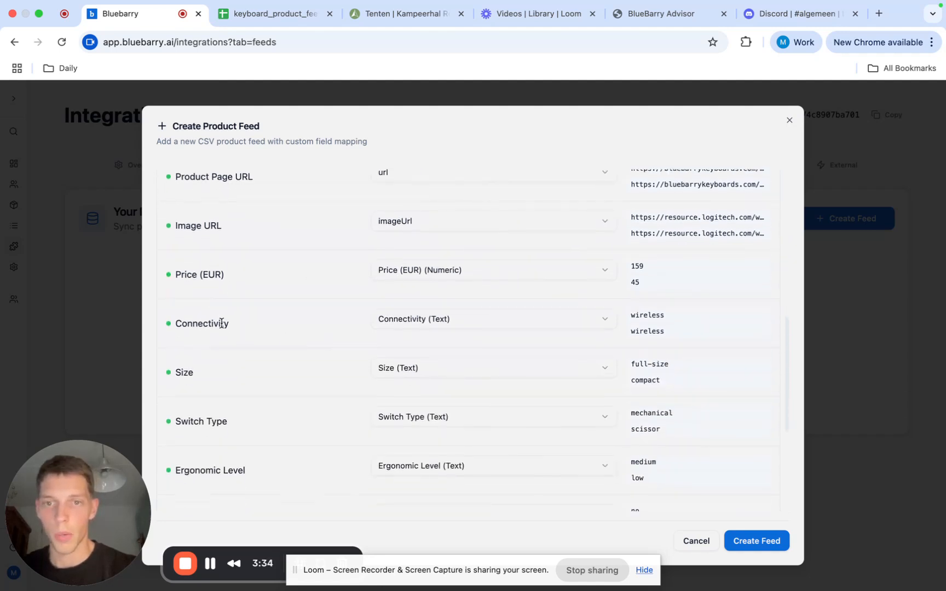
pyautogui.scroll(-4, 221, 323)
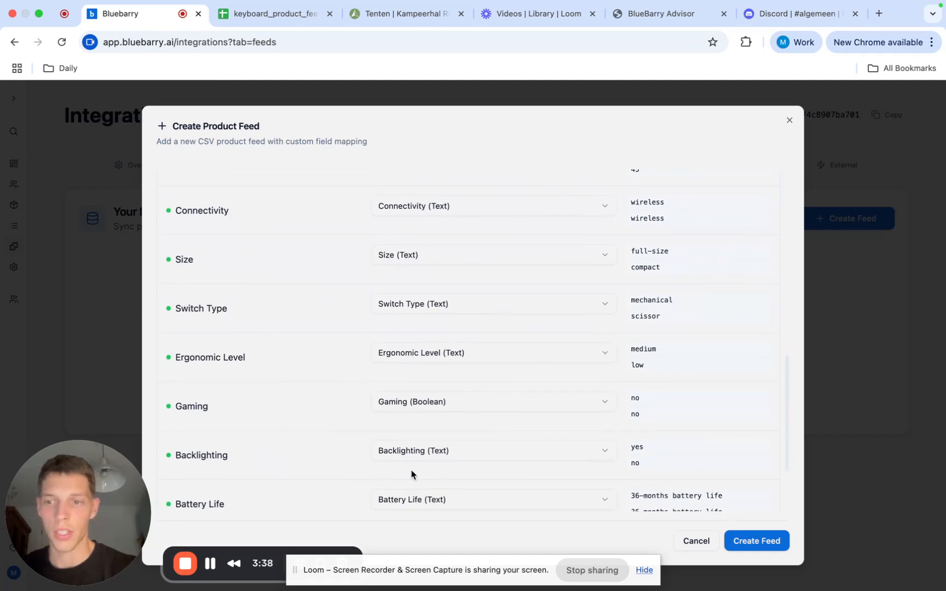
pyautogui.scroll(-4, 411, 474)
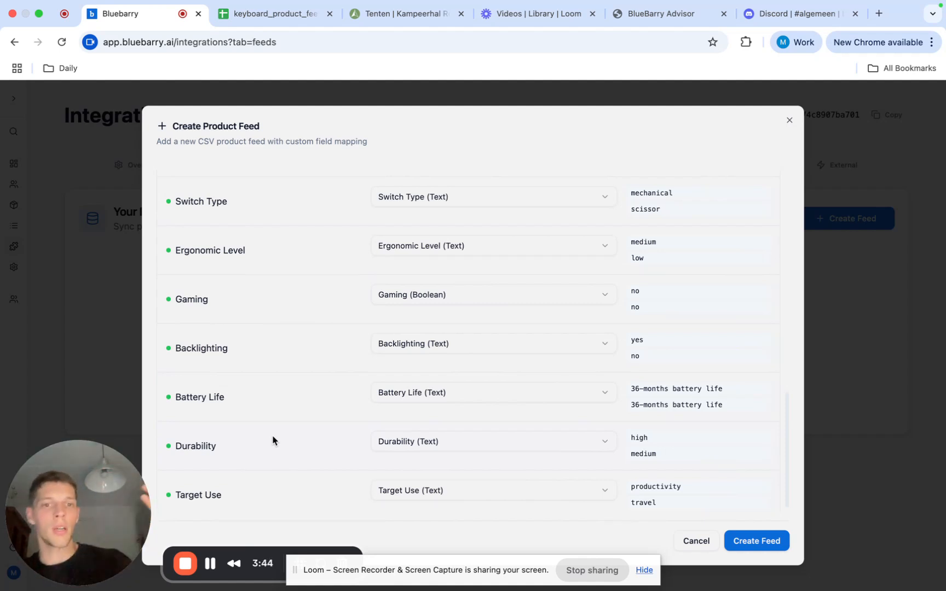
pyautogui.scroll(-1, 452, 420)
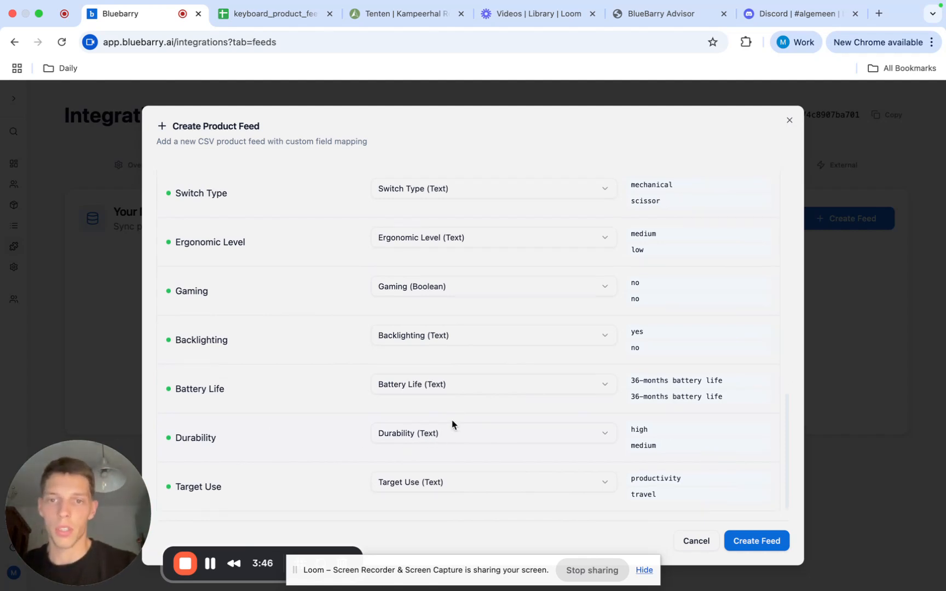
pyautogui.scroll(3, 451, 419)
pyautogui.scroll(-1, 452, 383)
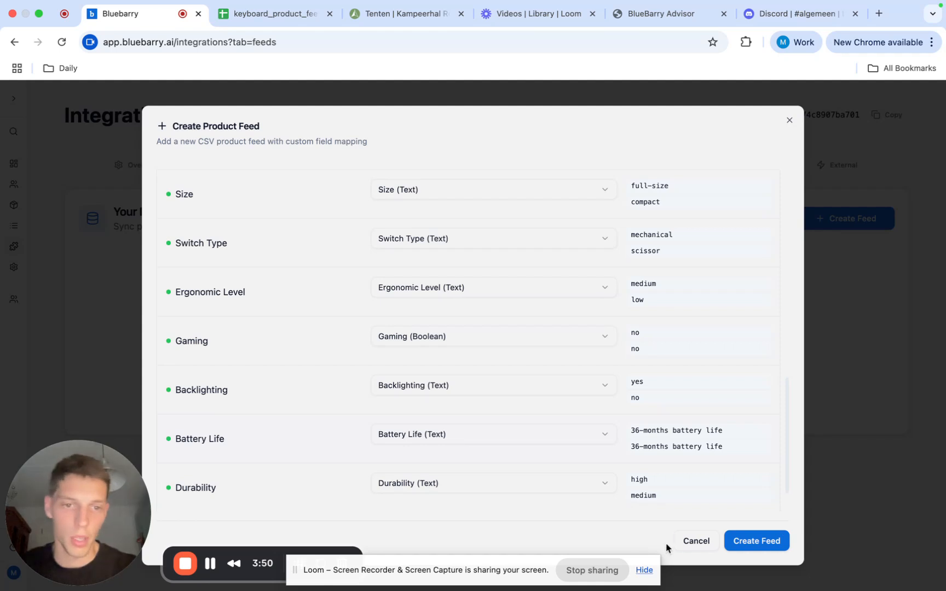
# Step: Create the mapped product feed and sync it, checking the imported keyboards in the product overview
pyautogui.click(767, 542)
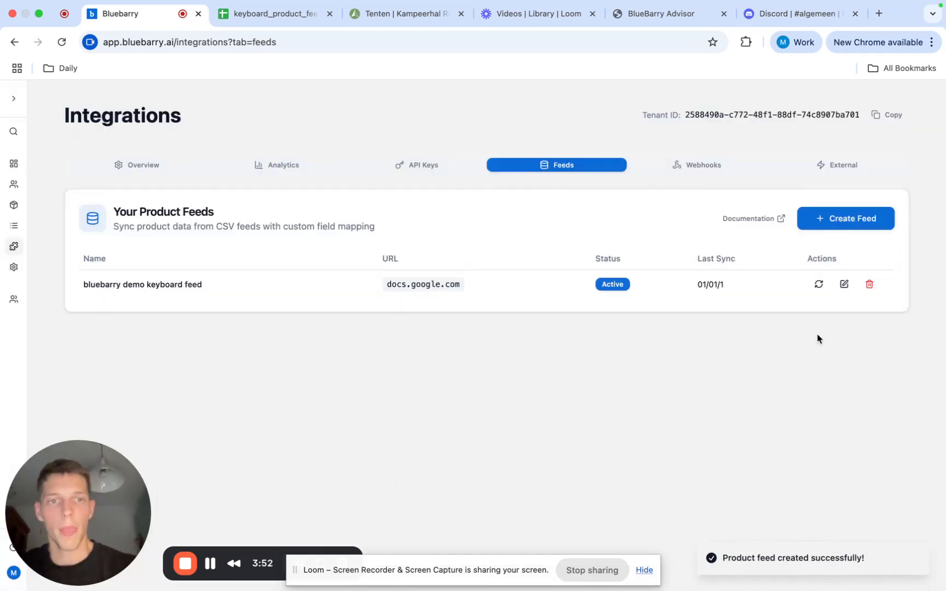
pyautogui.click(818, 284)
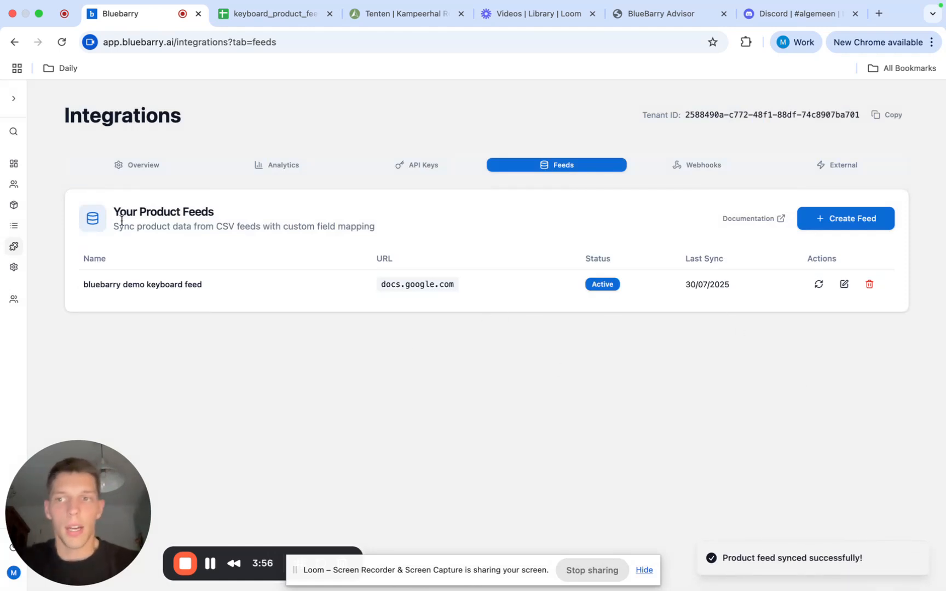
pyautogui.click(14, 205)
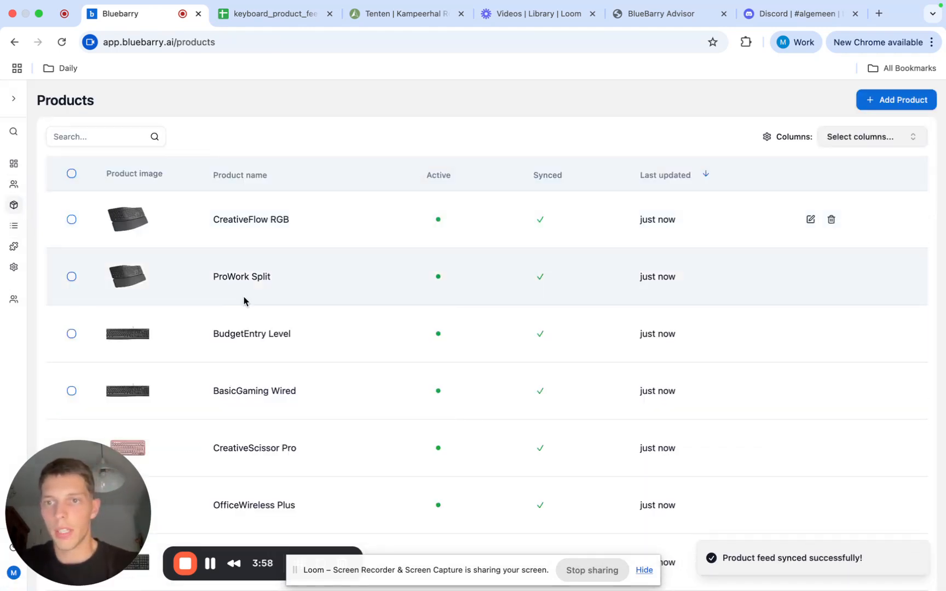
pyautogui.moveTo(85, 294)
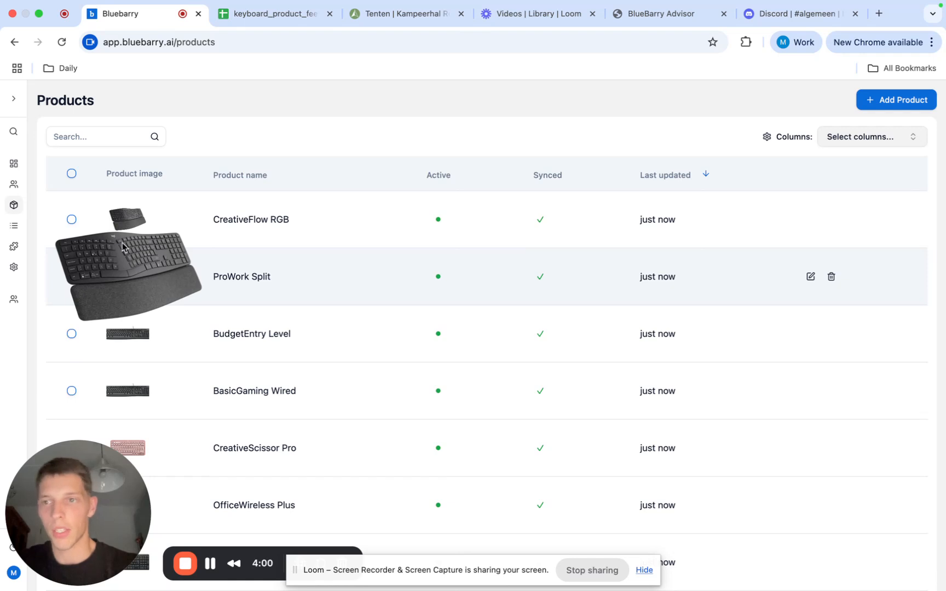
# Step: Open the bluebarry keyboard product quiz 2.0 funnel for editing and go to its result page
pyautogui.click(14, 184)
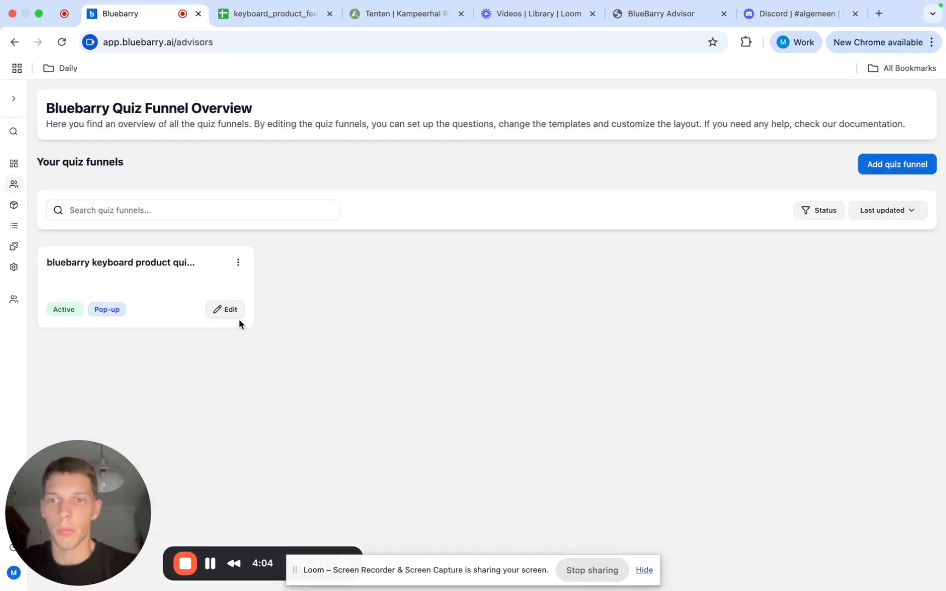
pyautogui.click(224, 309)
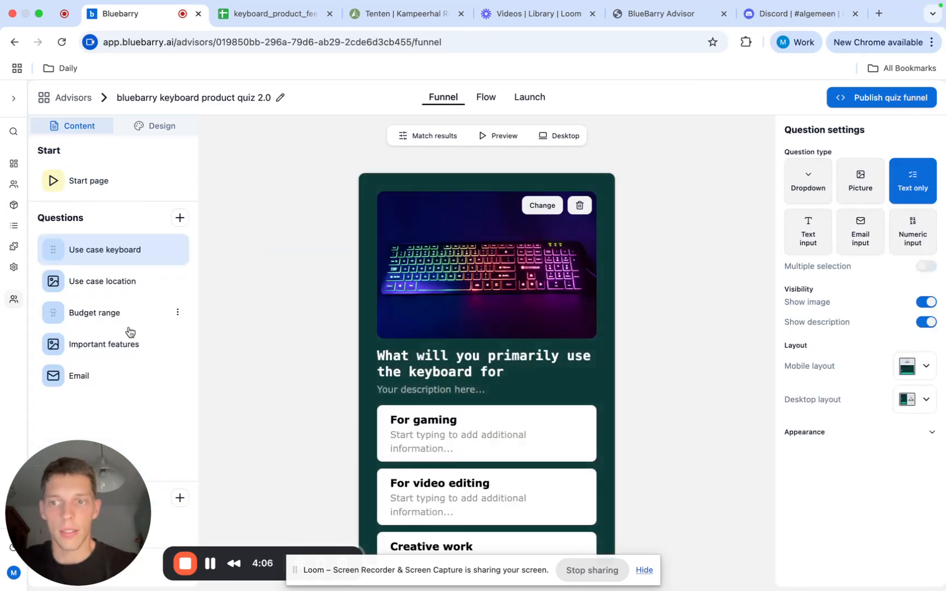
pyautogui.moveTo(104, 493); pyautogui.dragTo(275, 167)
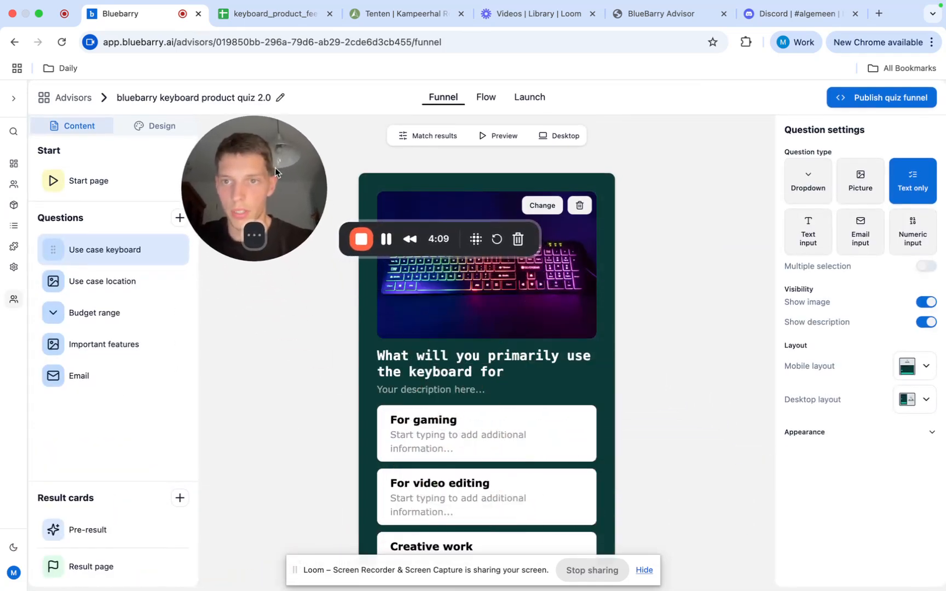
pyautogui.click(99, 566)
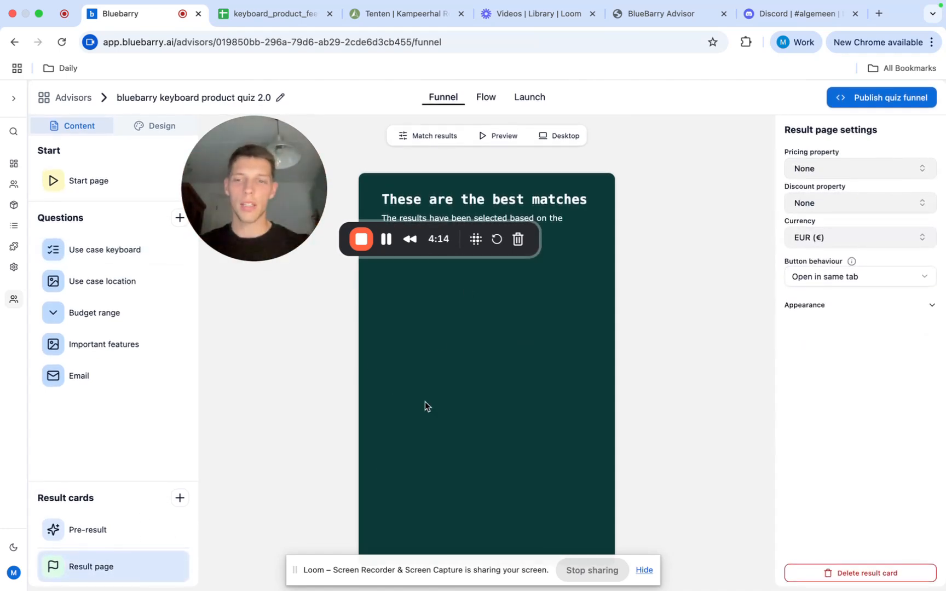
# Step: Add a result card with the internal name "Best match" to the quiz's result page
pyautogui.click(180, 498)
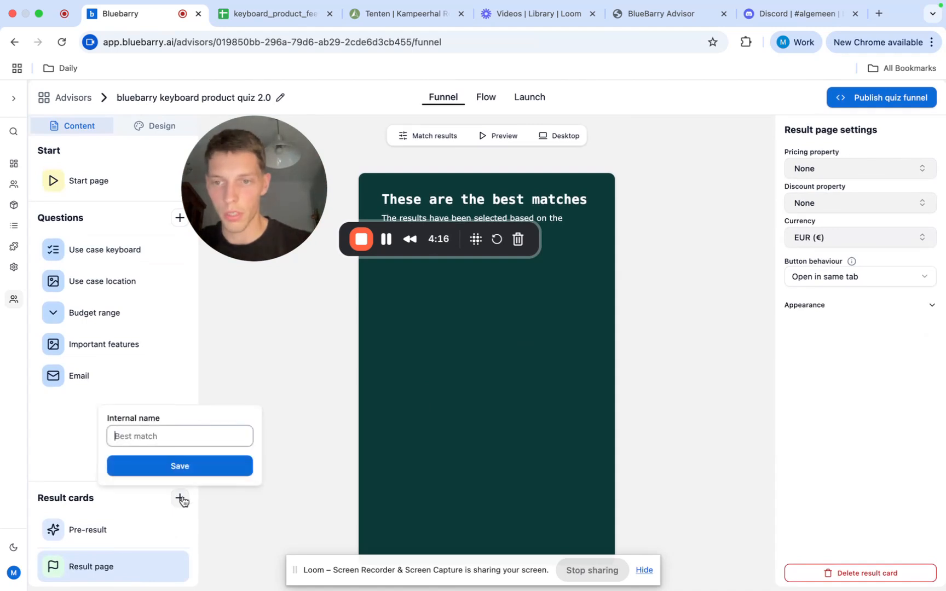
pyautogui.write('Best mat')
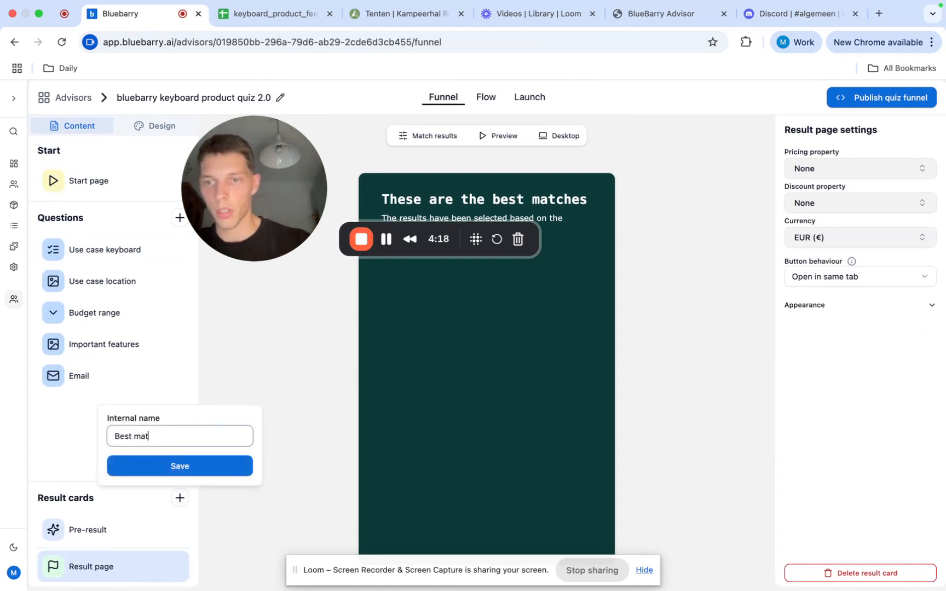
pyautogui.write('ch')
pyautogui.click(187, 469)
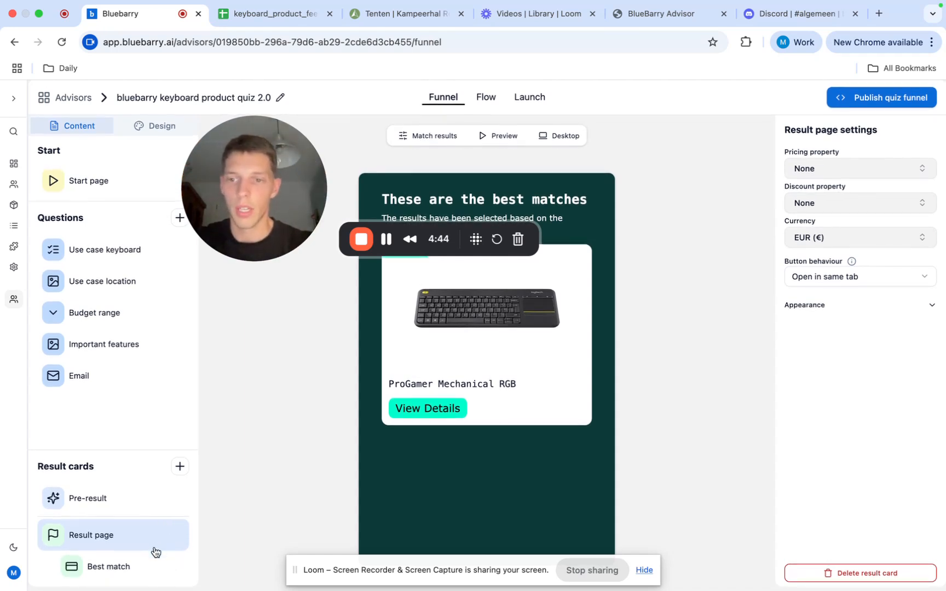
# Step: Add a second result card with the internal name "Customer favourite"
pyautogui.click(179, 467)
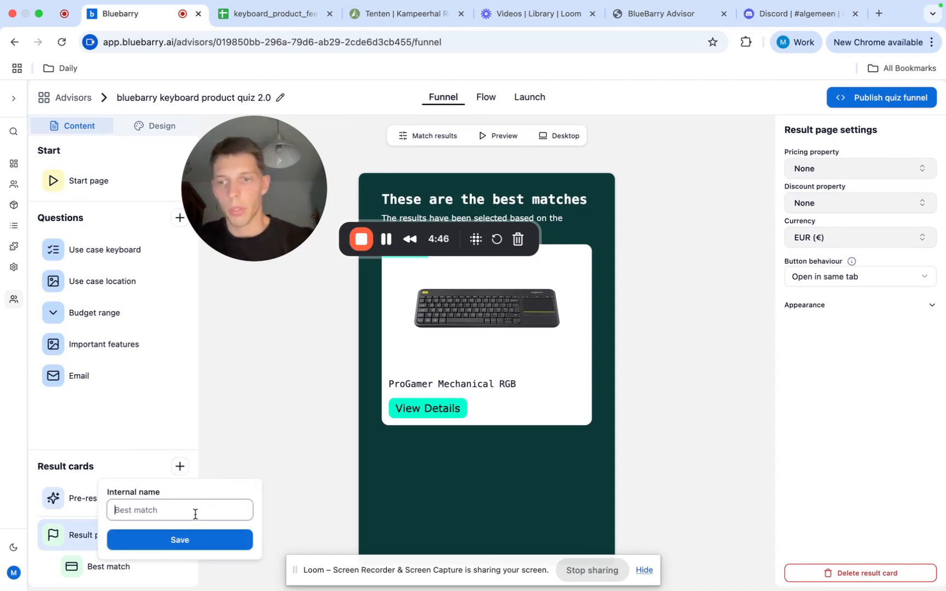
pyautogui.press('Return')
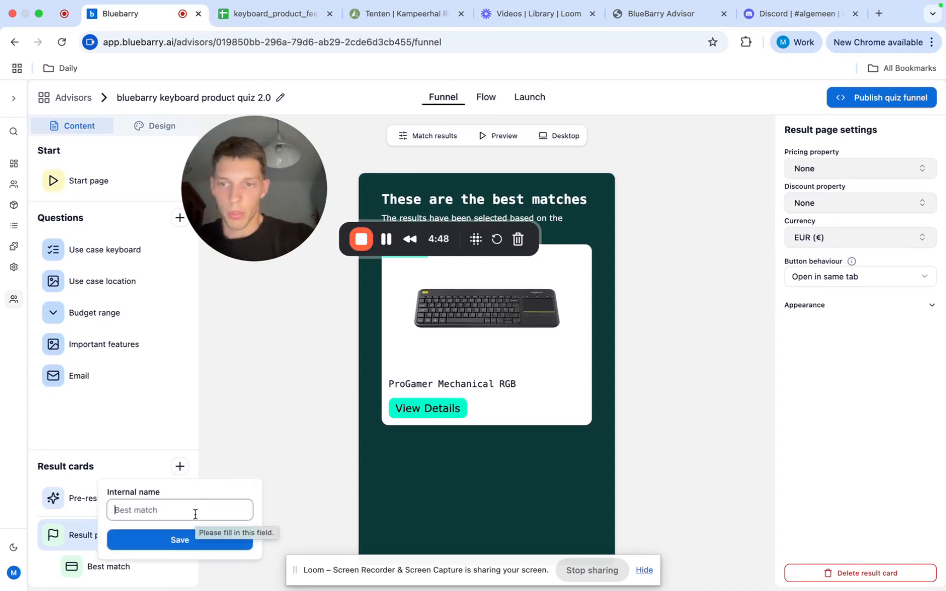
pyautogui.write('Customer favourite')
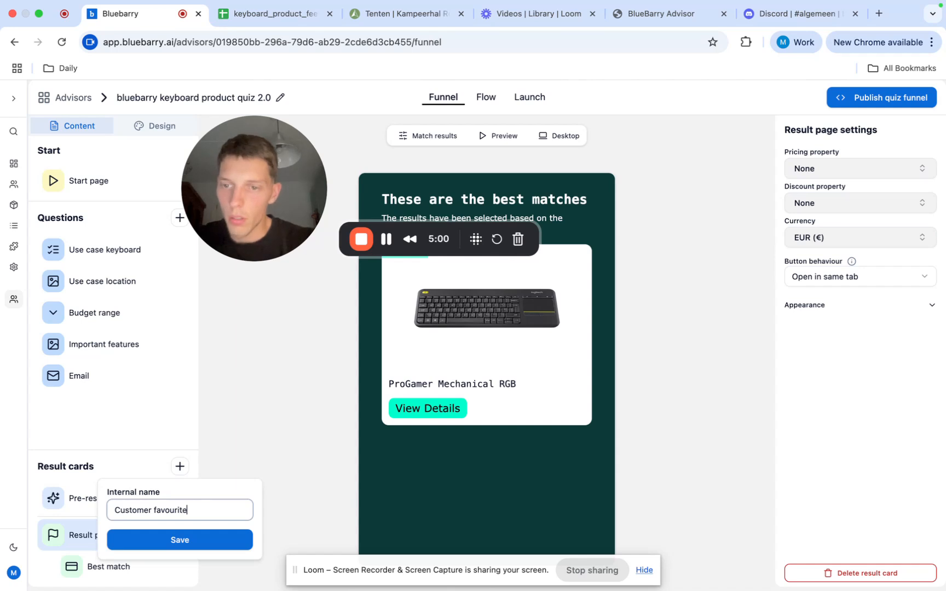
pyautogui.click(196, 542)
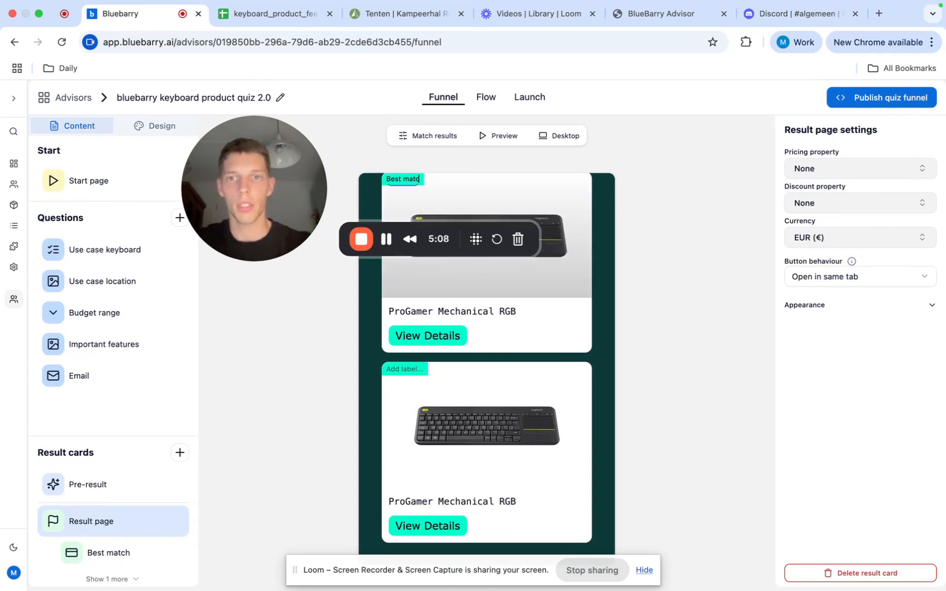
# Step: Label the first product card "Best match" and the second one "Customer favourite" on the result page
pyautogui.click(396, 369)
pyautogui.write('d')
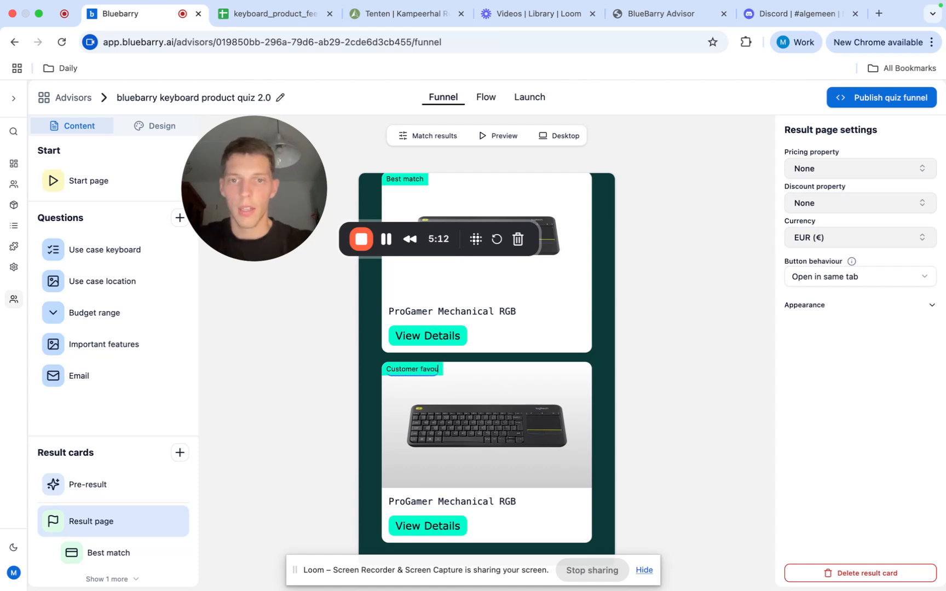
pyautogui.click(459, 373)
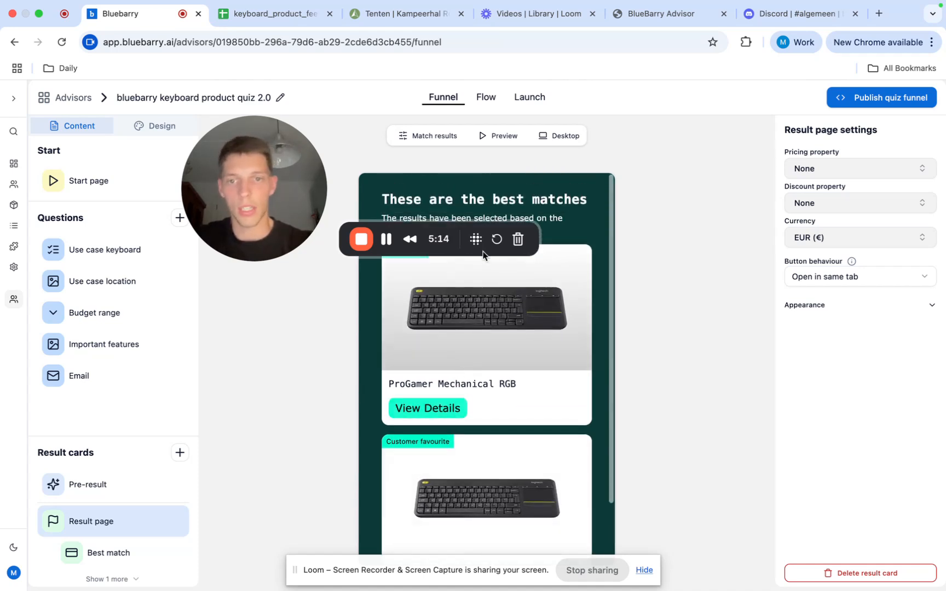
# Step: Change the button text on the "Best match" product card to "Check product"
pyautogui.scroll(-2, 489, 491)
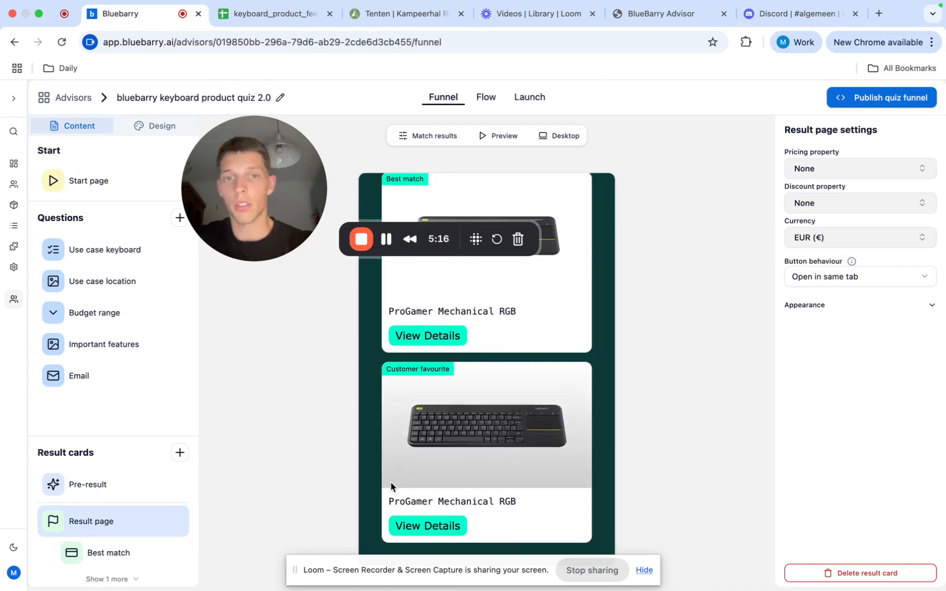
pyautogui.scroll(2, 472, 319)
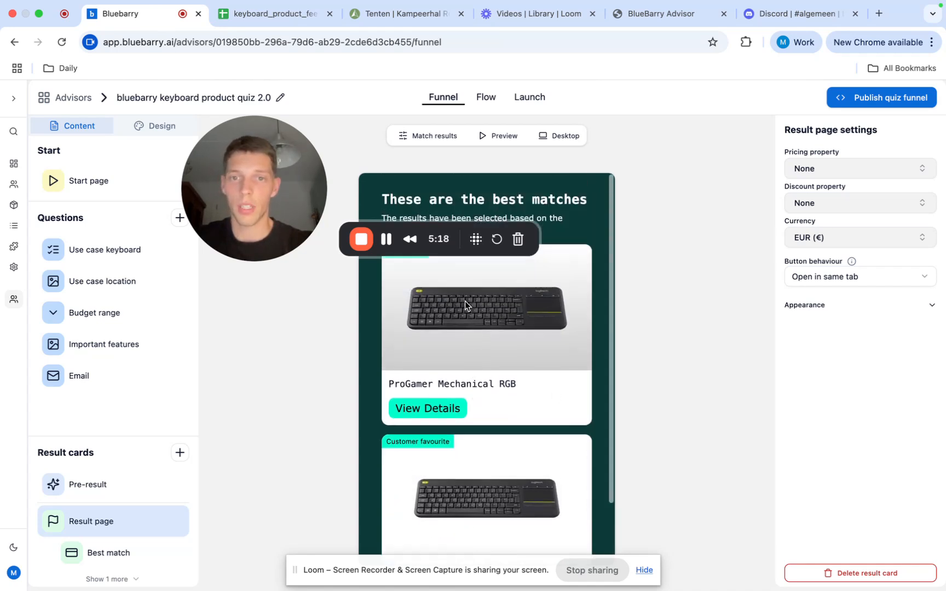
pyautogui.click(462, 416)
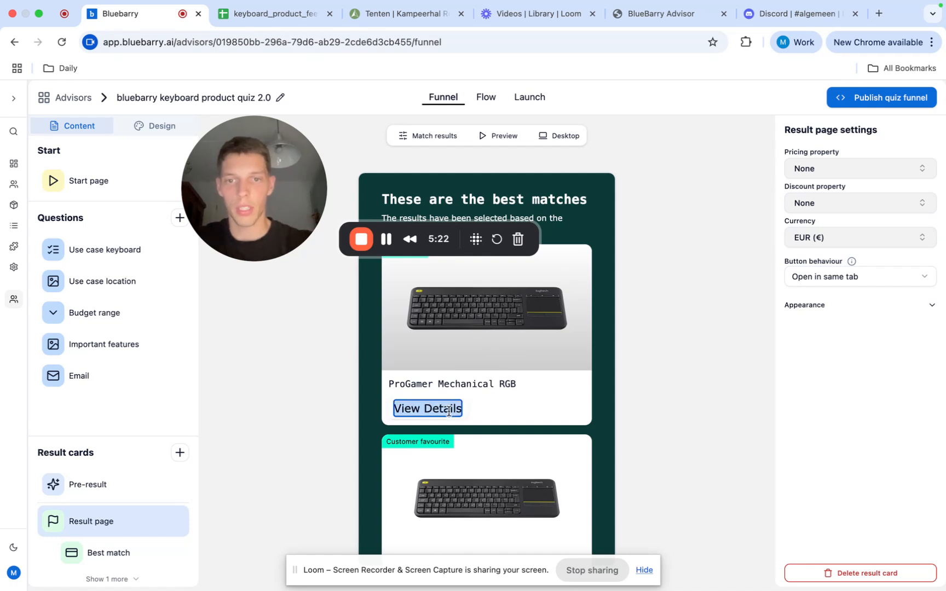
pyautogui.write('Check product')
# Step: Change the button text on the "Customer favourite" product card to "Check product"
pyautogui.scroll(-2, 473, 383)
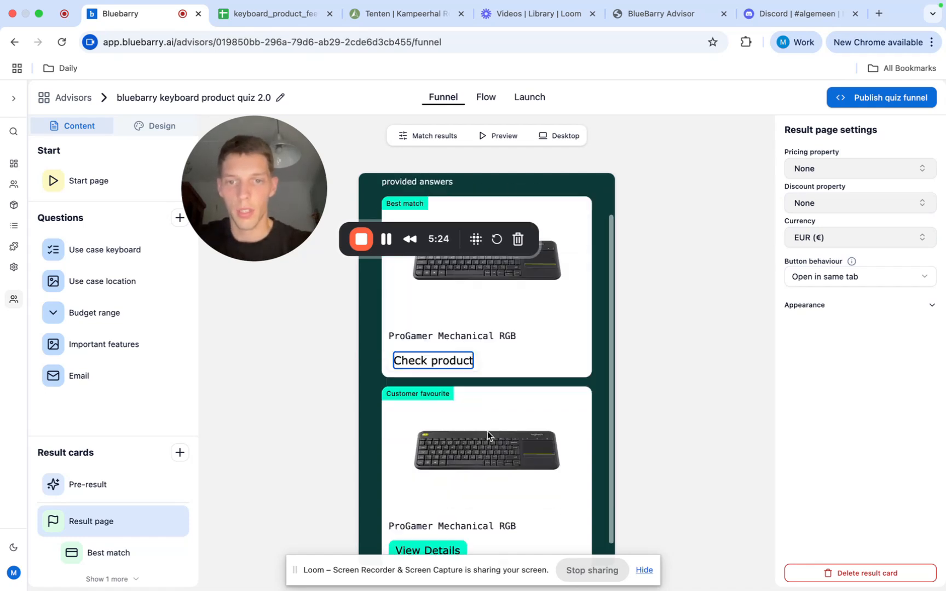
pyautogui.click(452, 519)
pyautogui.press('super+shift+a')
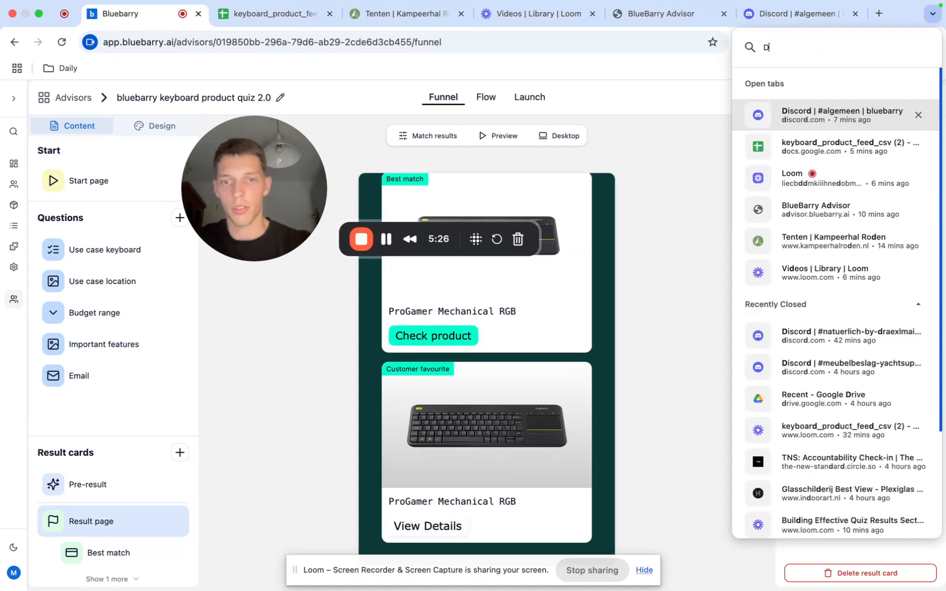
pyautogui.press('Escape')
pyautogui.press('super+a')
pyautogui.write('Check product')
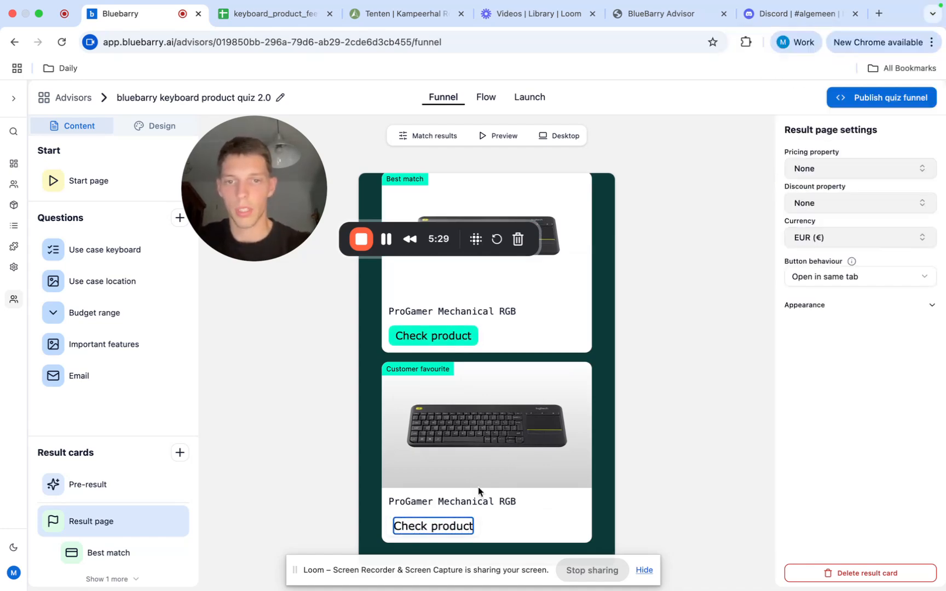
pyautogui.click(703, 416)
# Step: Set the result page's pricing property to Price (EUR)
pyautogui.scroll(2, 507, 382)
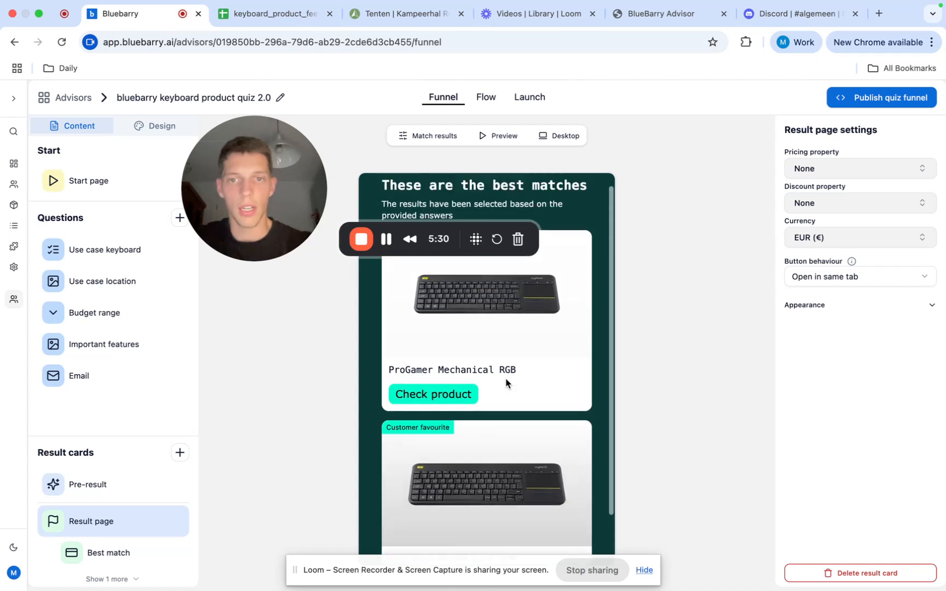
pyautogui.click(828, 173)
pyautogui.click(841, 235)
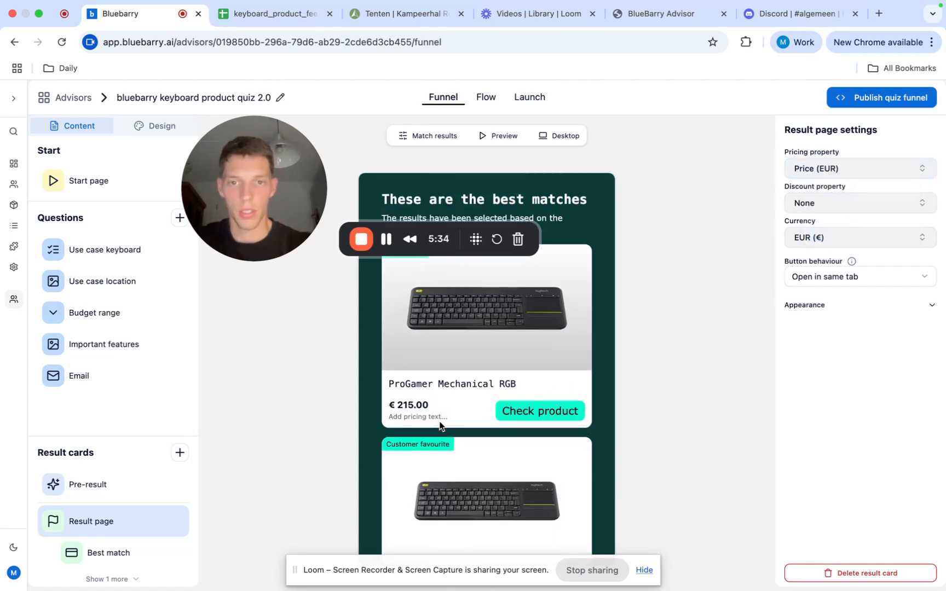
# Step: Try the pricing text "Incl. VAT" under the first product card's price and clear it again
pyautogui.click(433, 417)
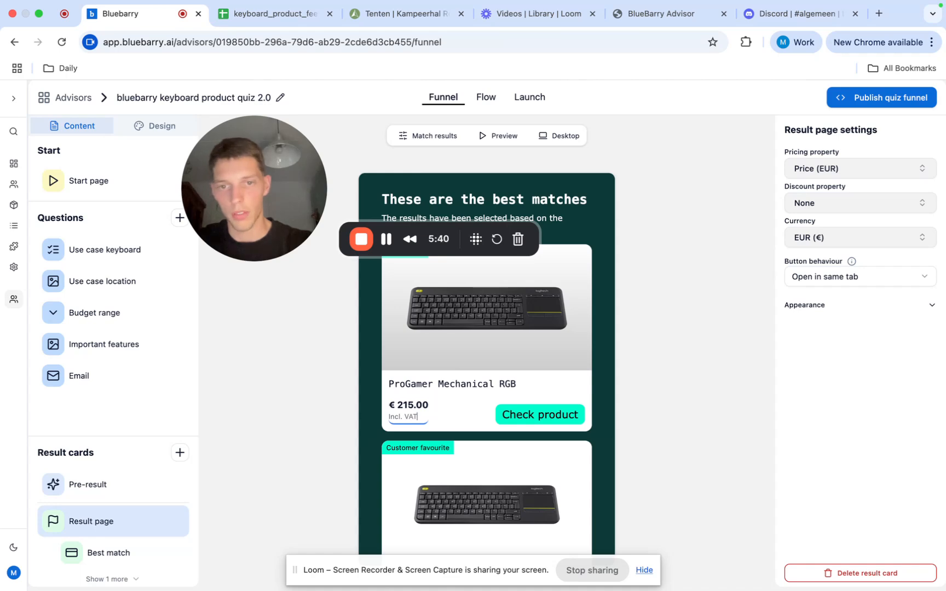
pyautogui.click(346, 425)
pyautogui.tripleClick(405, 417)
pyautogui.press('BackSpace')
pyautogui.click(324, 411)
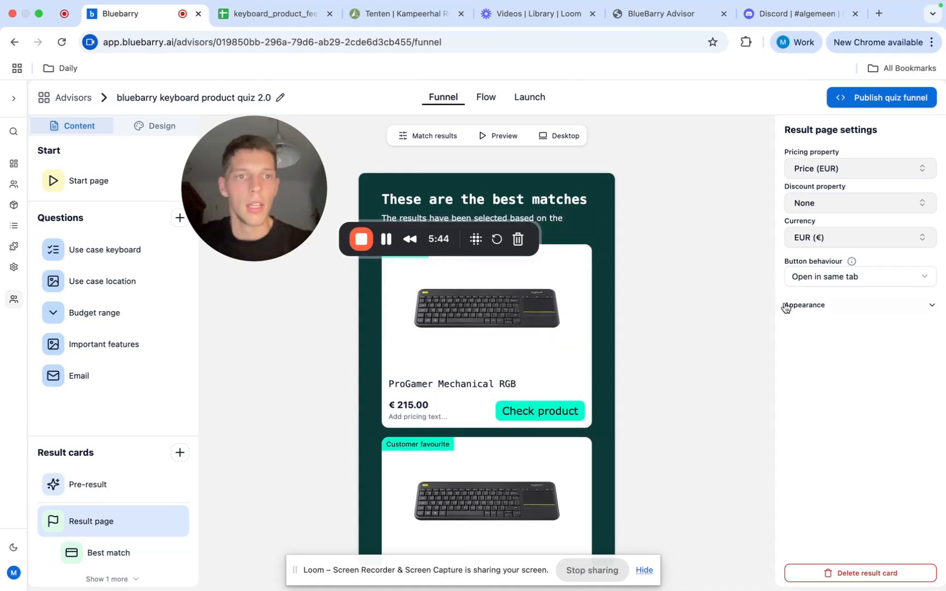
# Step: Check the options for the discount property and review both product cards on the result page
pyautogui.click(858, 213)
pyautogui.click(767, 230)
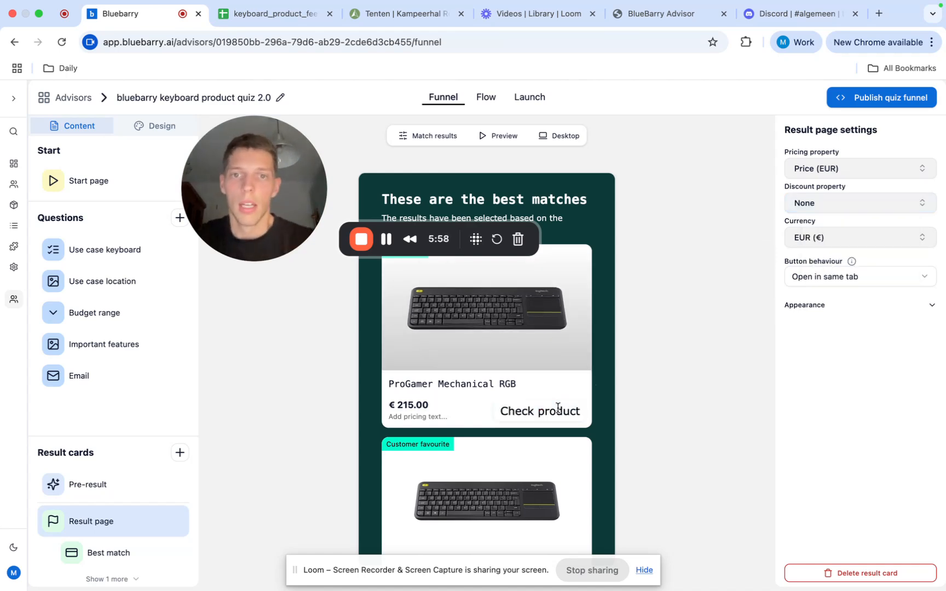
pyautogui.scroll(-2, 557, 408)
pyautogui.scroll(2, 558, 408)
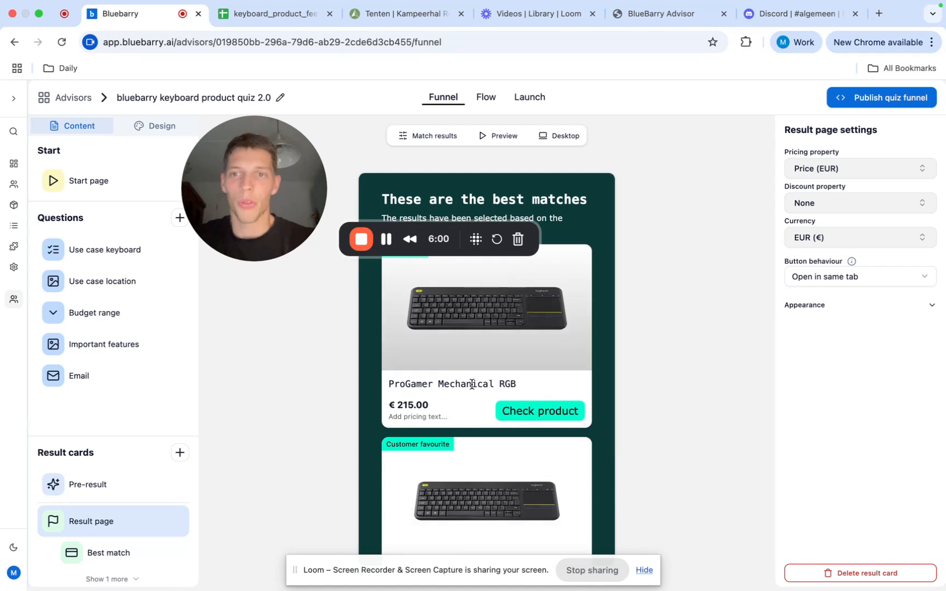
pyautogui.scroll(-1, 472, 385)
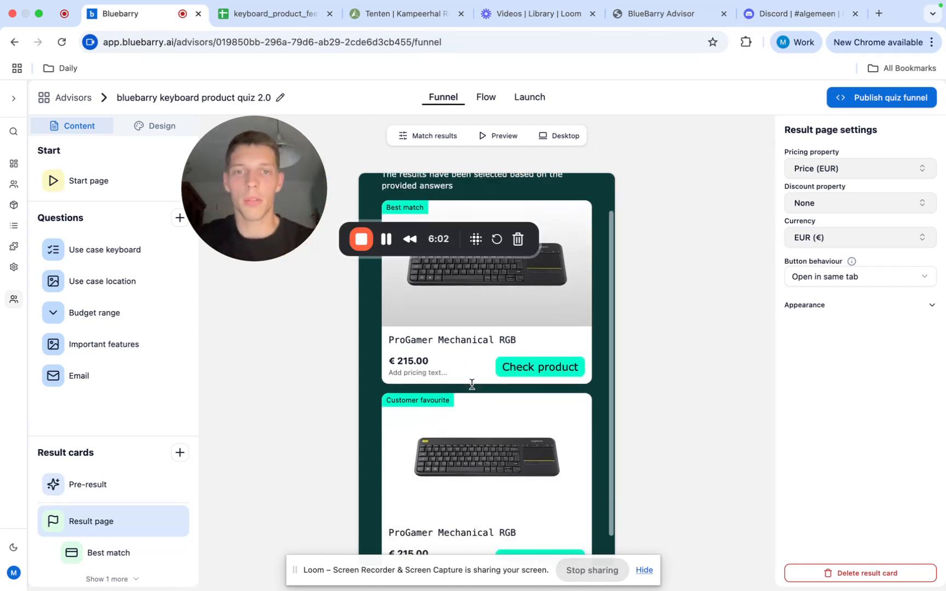
pyautogui.scroll(1, 472, 385)
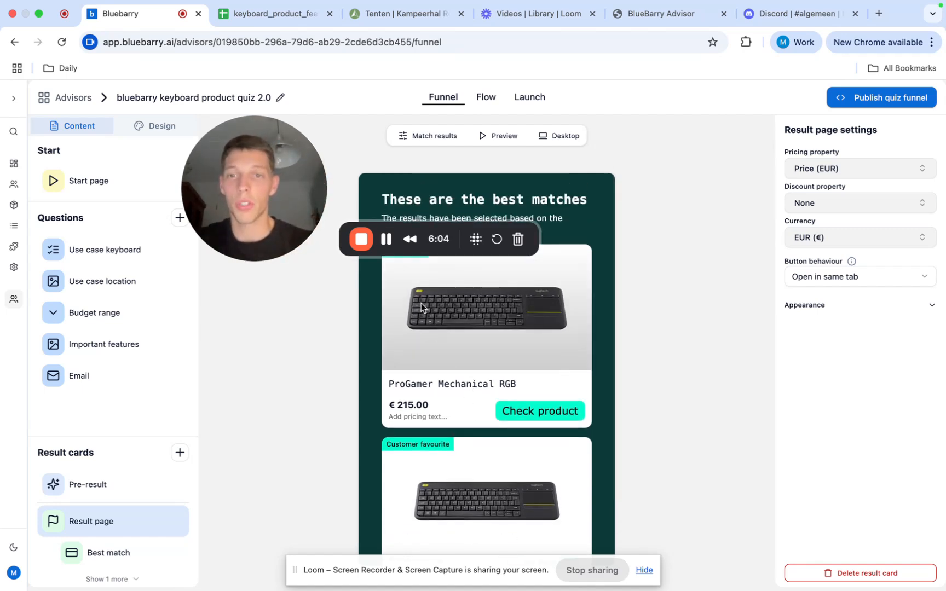
pyautogui.scroll(-1, 498, 328)
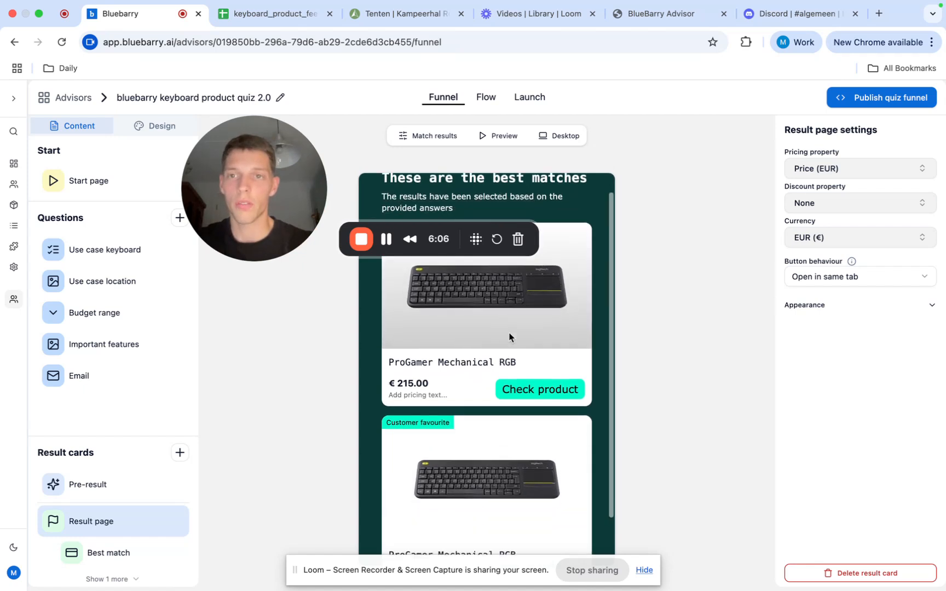
pyautogui.scroll(-1, 509, 337)
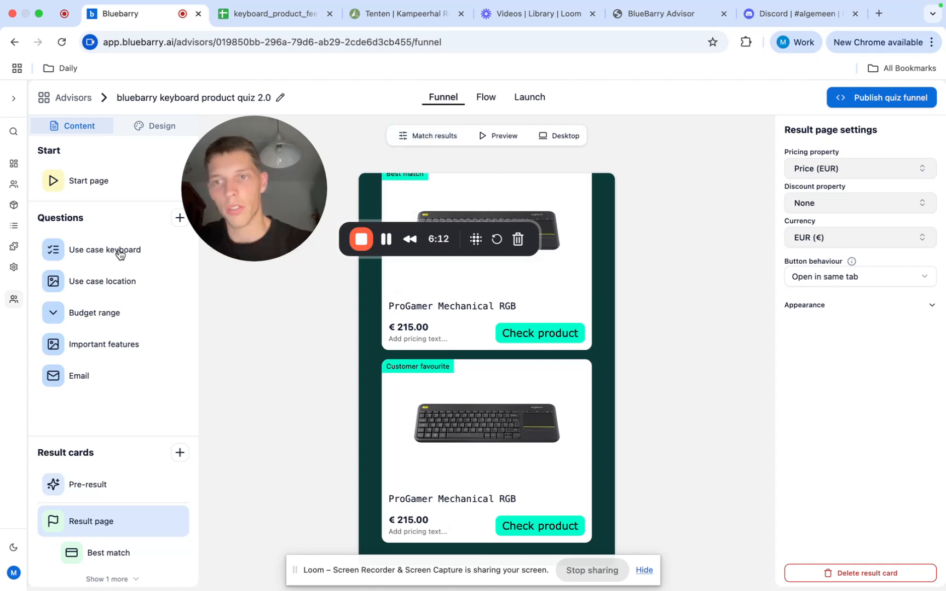
# Step: In the match results, add a filter rule to the regular-desk-work answer of "Use case keyboard": Ergonomic Level is equal to very-high
pyautogui.click(392, 141)
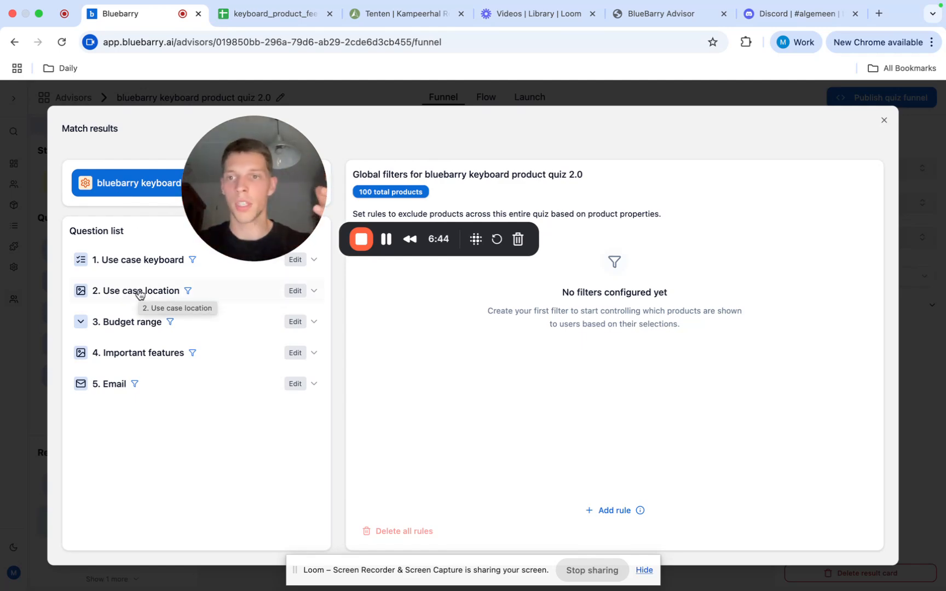
pyautogui.click(141, 260)
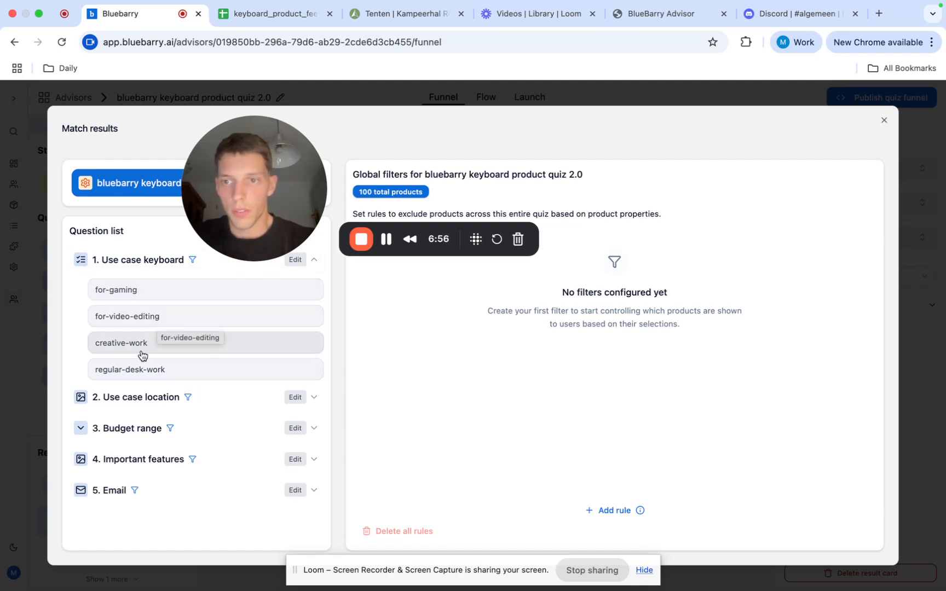
pyautogui.click(138, 374)
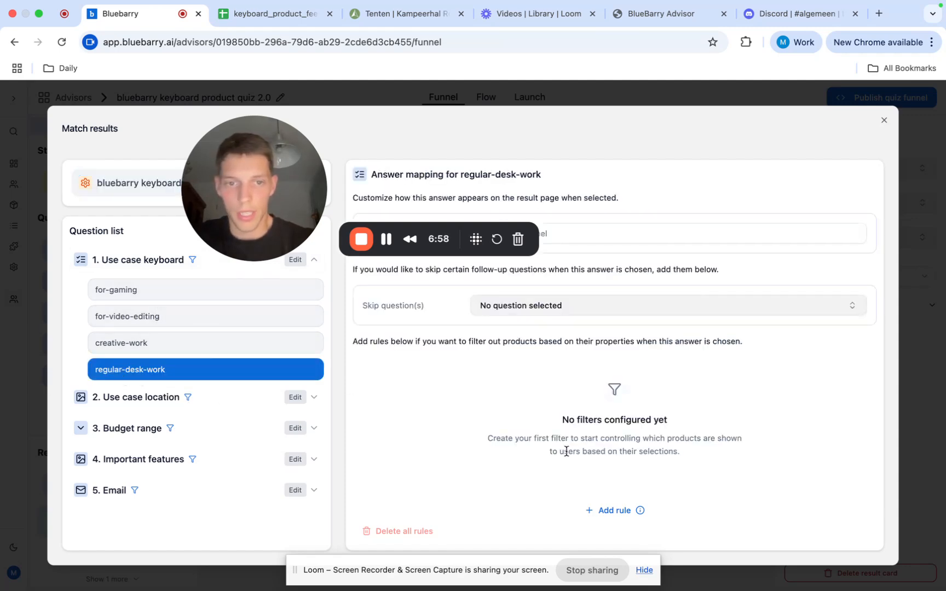
pyautogui.click(614, 511)
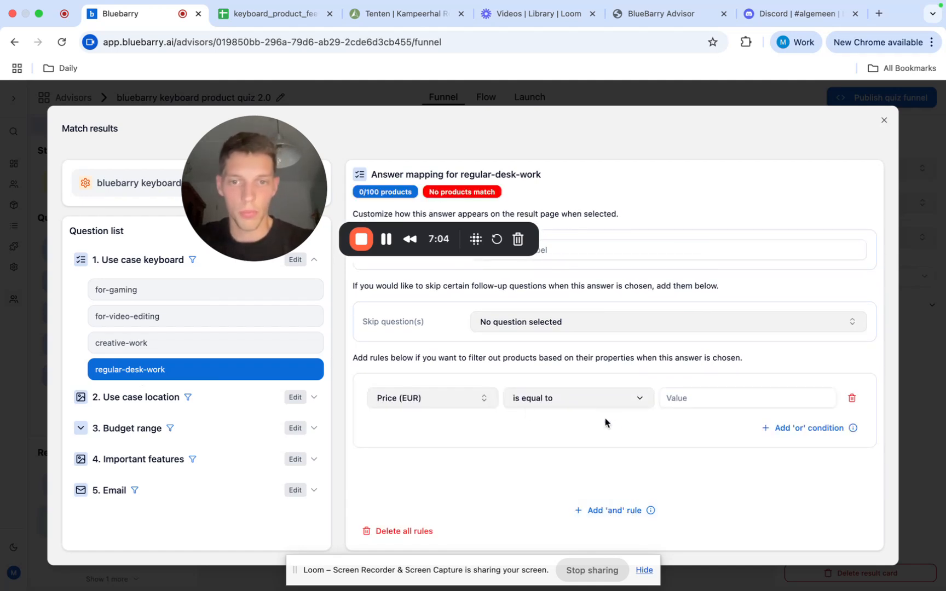
pyautogui.click(458, 404)
pyautogui.write('er')
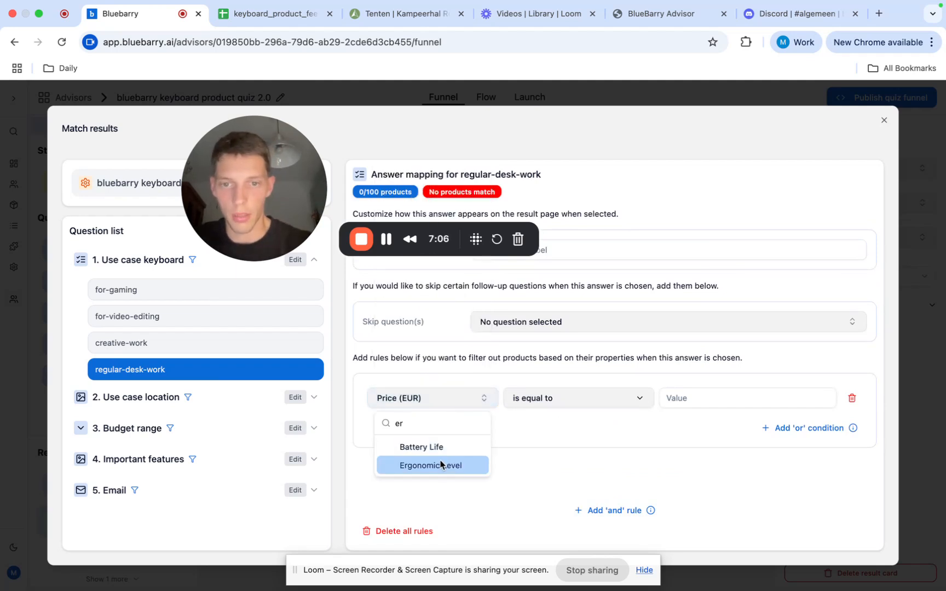
pyautogui.click(441, 465)
pyautogui.click(756, 399)
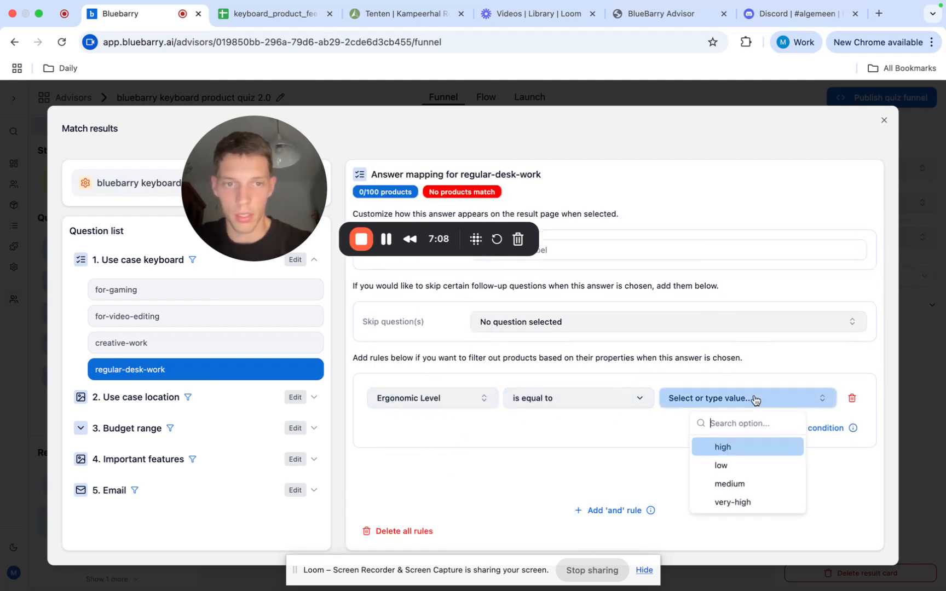
pyautogui.click(740, 501)
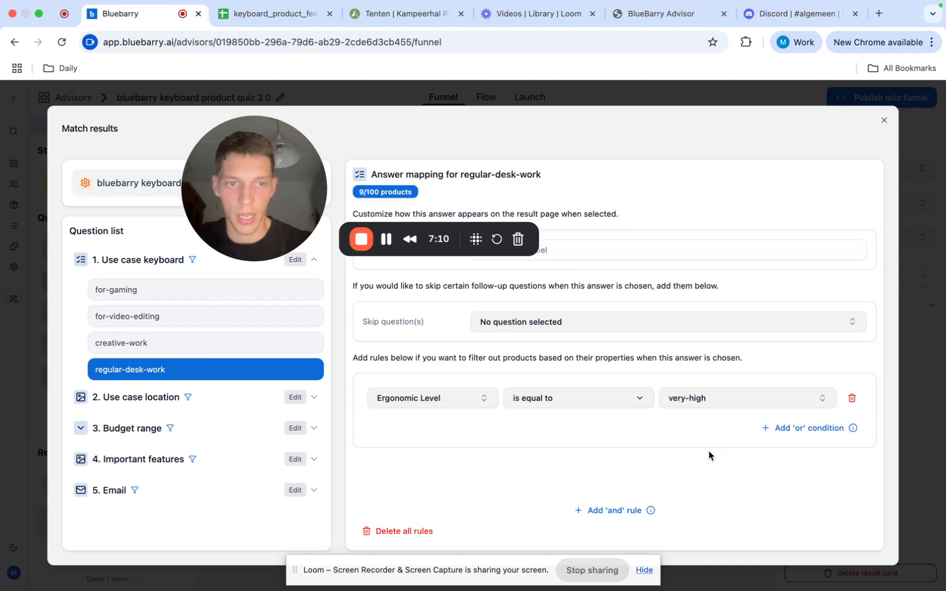
# Step: Add an "or" condition to the regular-desk-work rule: Ergonomic Level is equal to high
pyautogui.click(803, 438)
pyautogui.click(428, 464)
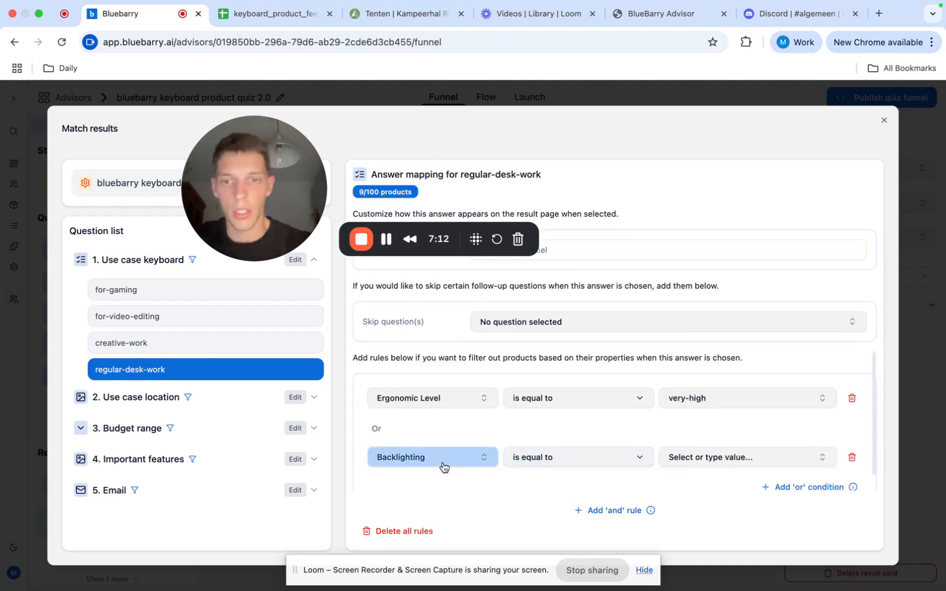
pyautogui.write('ergo')
pyautogui.click(436, 507)
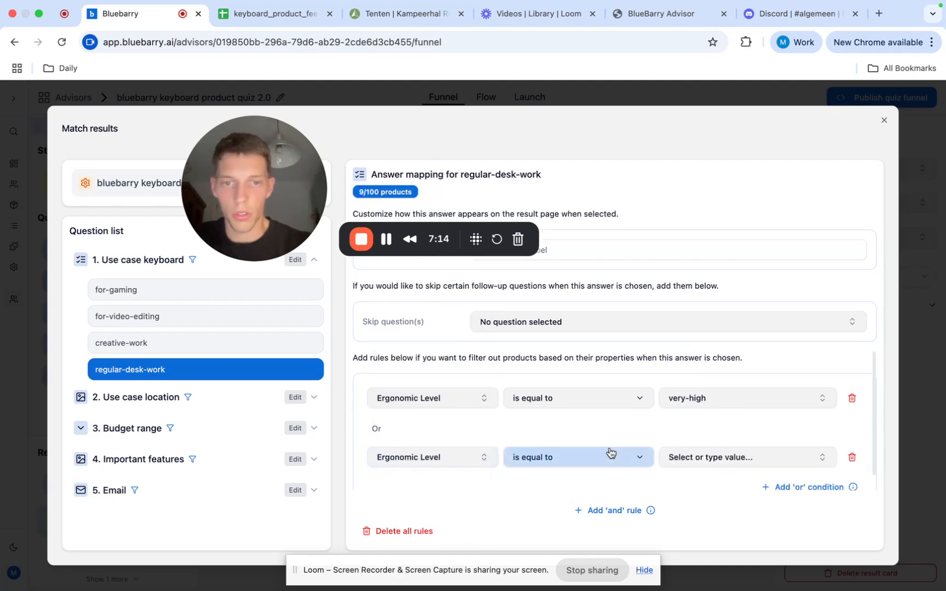
pyautogui.click(709, 455)
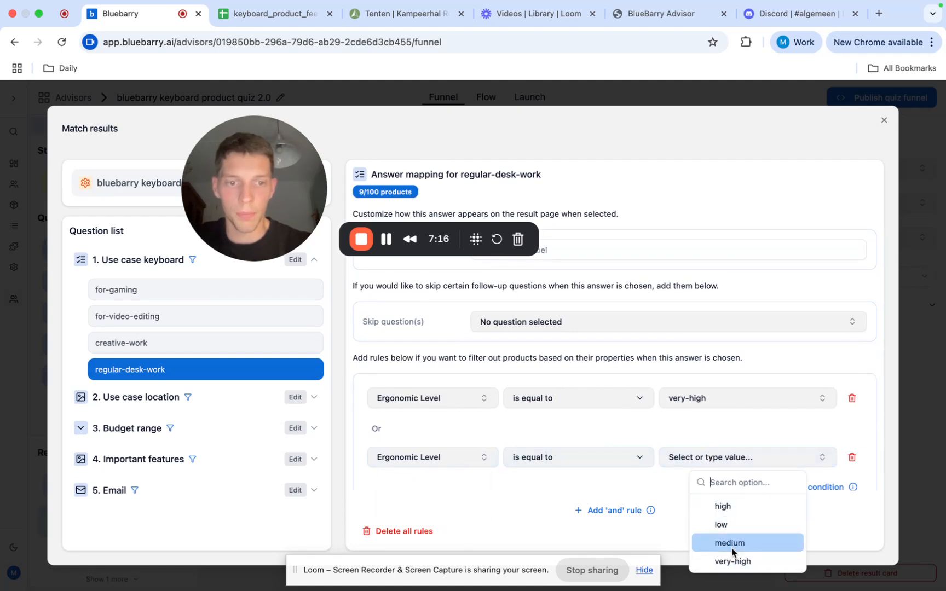
pyautogui.click(745, 514)
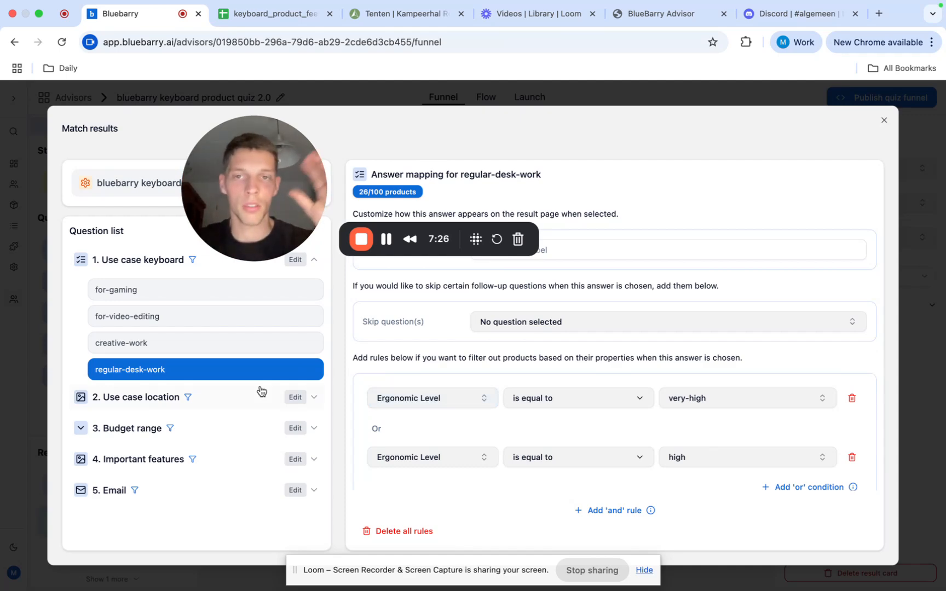
# Step: Look at the answer mappings of both "Use case location" answers and close the match results
pyautogui.click(255, 407)
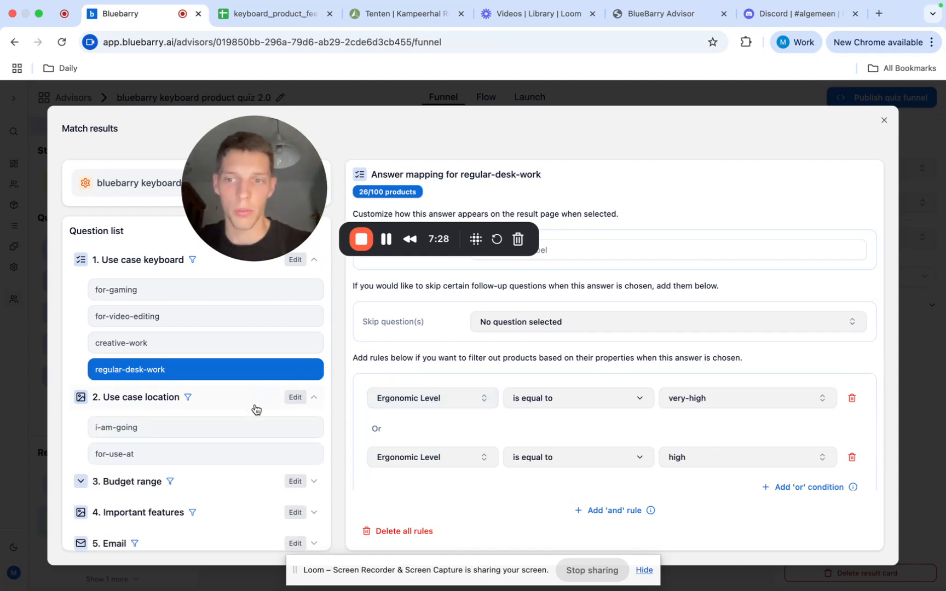
pyautogui.click(223, 456)
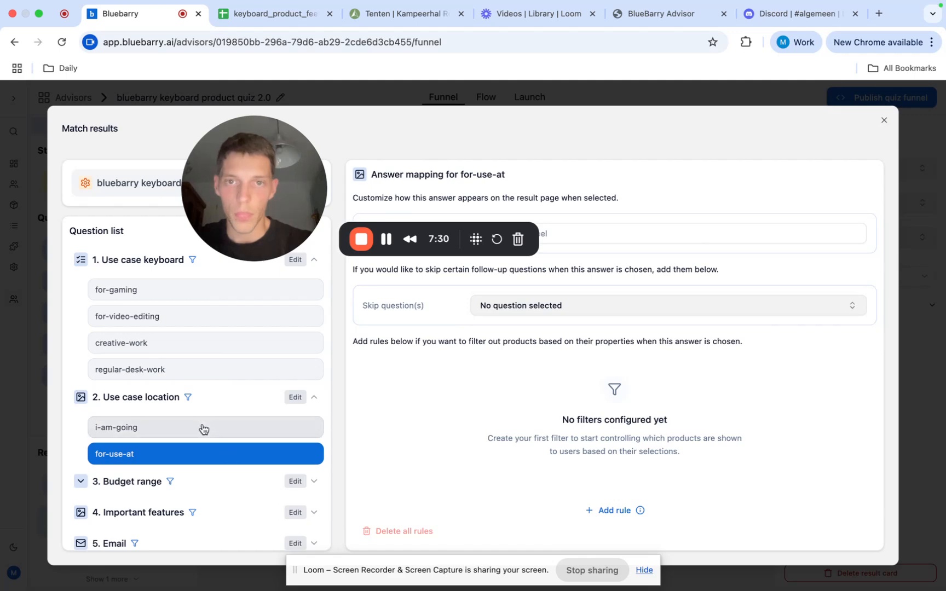
pyautogui.click(202, 431)
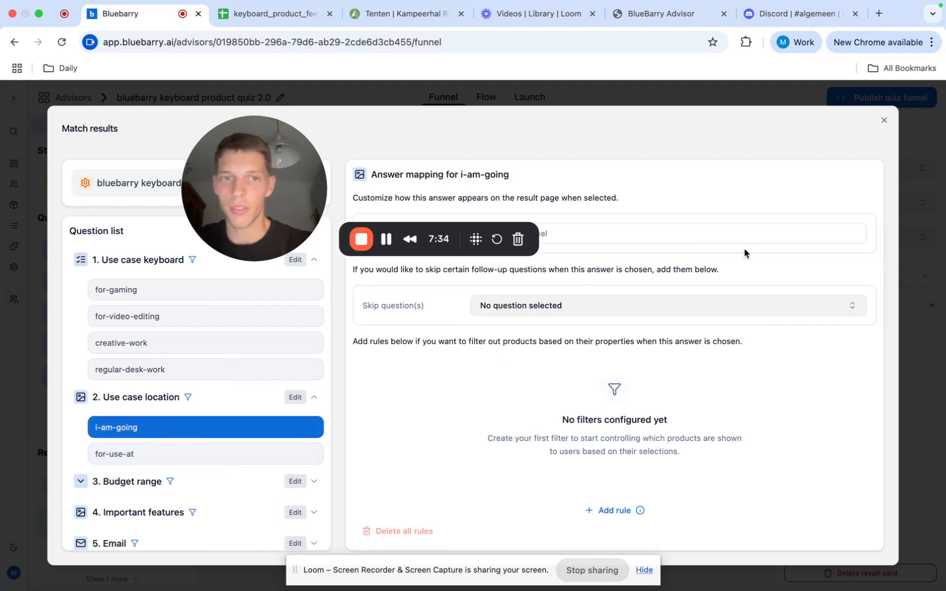
pyautogui.click(883, 124)
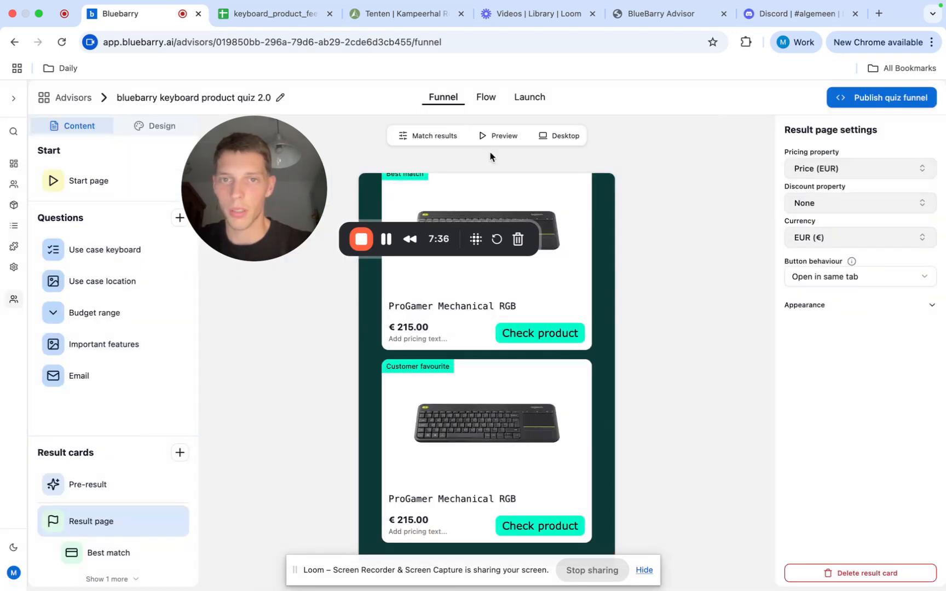
# Step: Go to the quiz's flow and try to change the internal name of the "i-am-going" answer to "Travel"
pyautogui.click(485, 98)
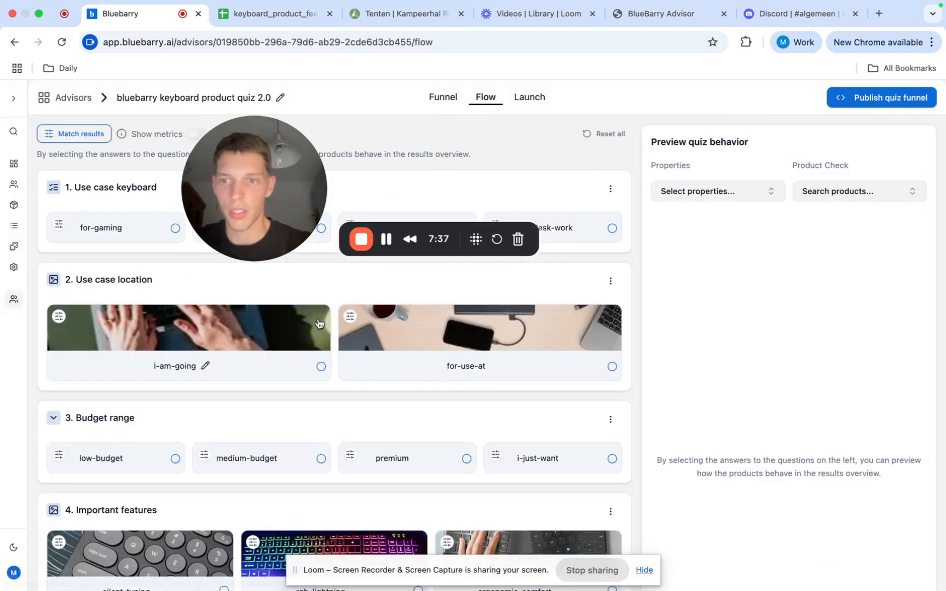
pyautogui.click(205, 369)
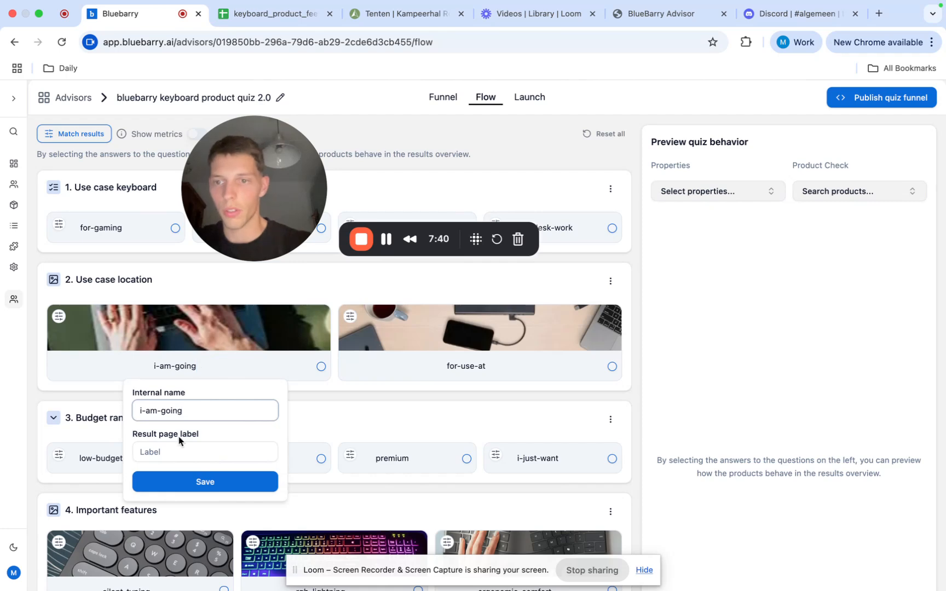
pyautogui.hotkey('ctrl', 'a')
pyautogui.write('Travel')
# Step: Change the internal name of the "for-use-at" answer in "Use case location" to "Use at home"
pyautogui.click(494, 365)
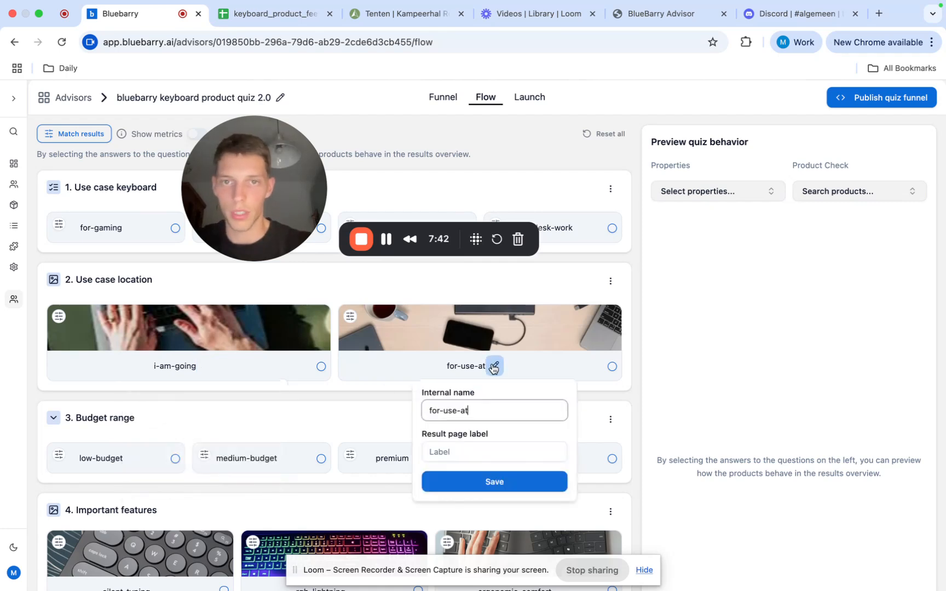
pyautogui.hotkey('ctrl', 'a')
pyautogui.write('U')
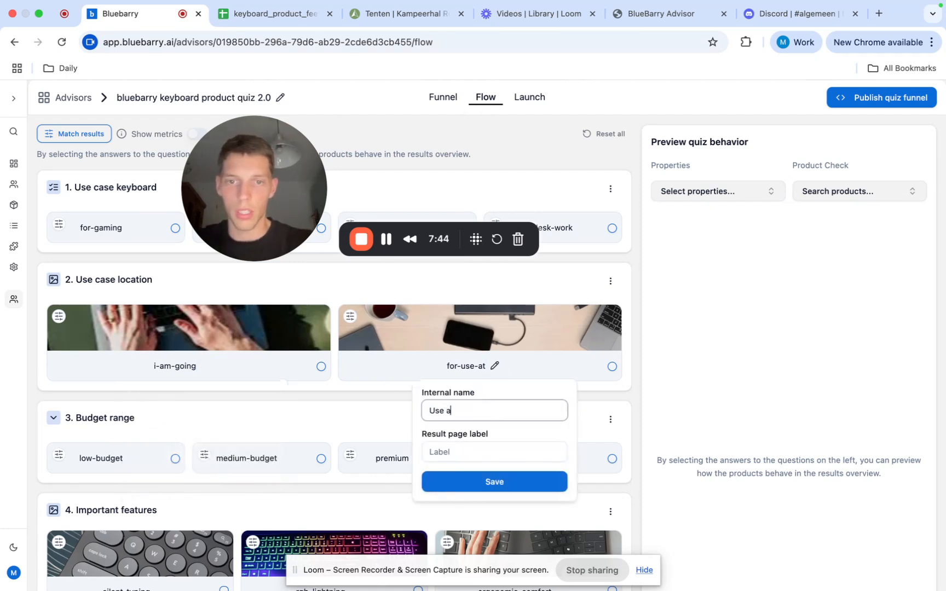
pyautogui.write('se at home')
pyautogui.press('Return')
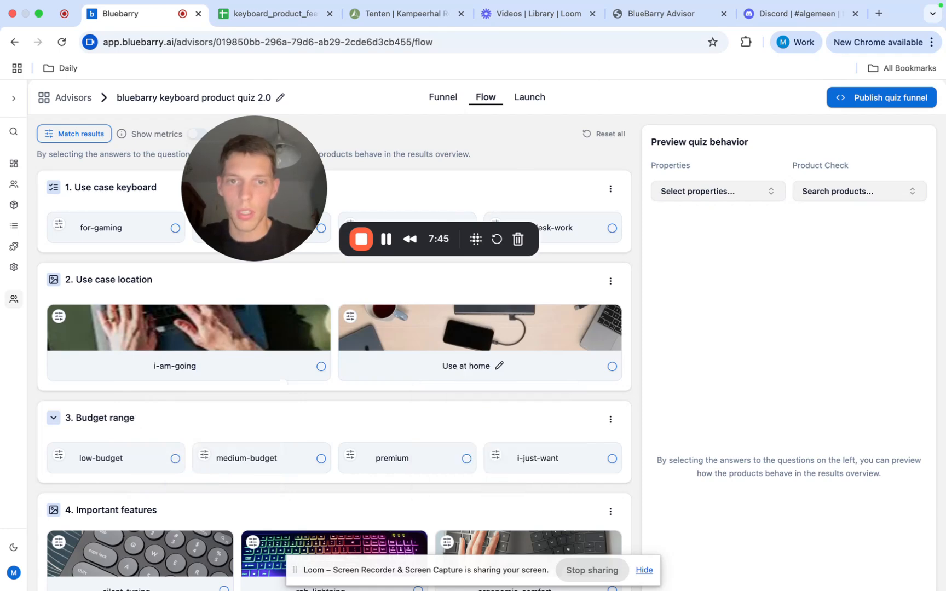
# Step: Return to the funnel's "Use case location" question and open the match results at its "i-am-going" answer
pyautogui.click(443, 98)
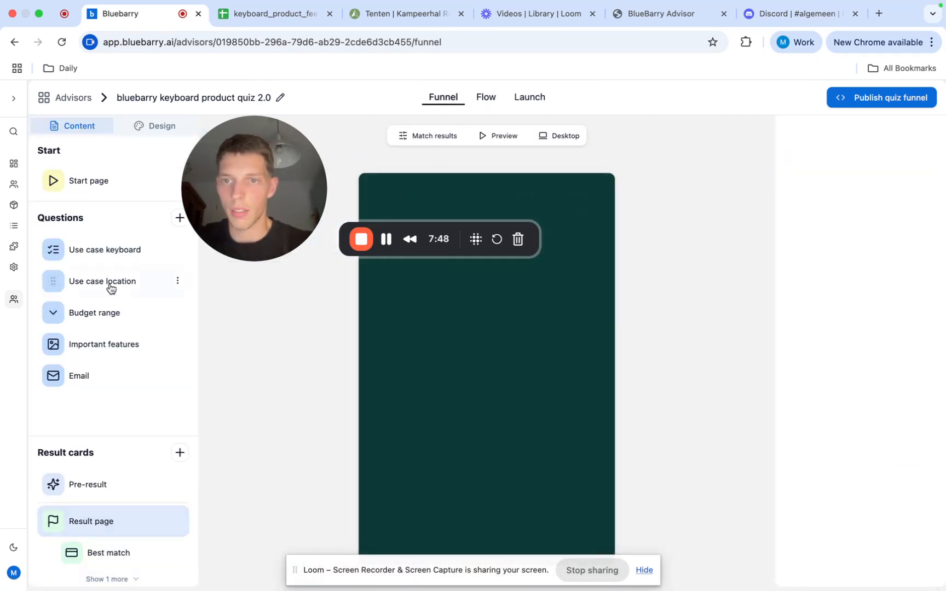
pyautogui.click(111, 289)
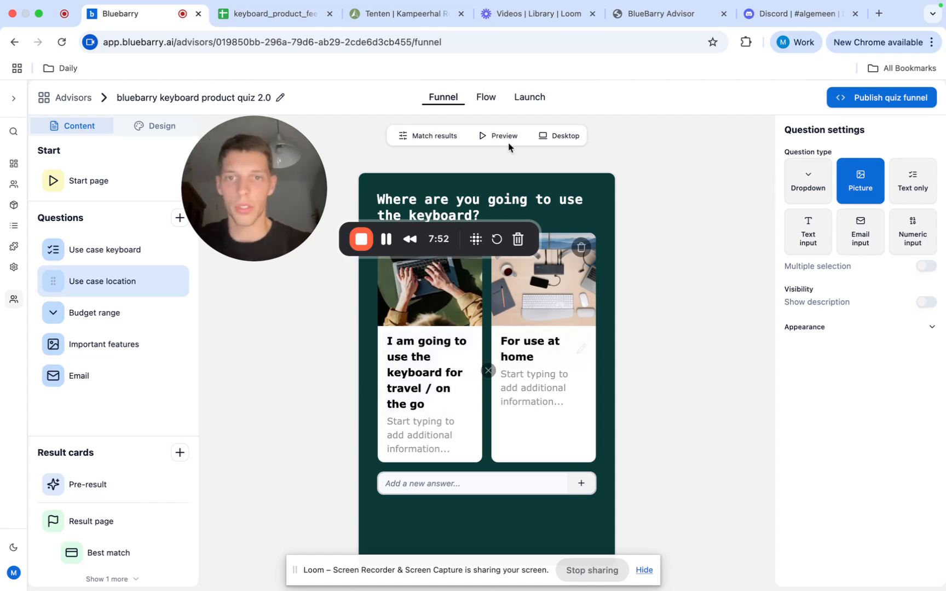
pyautogui.click(429, 136)
pyautogui.click(134, 291)
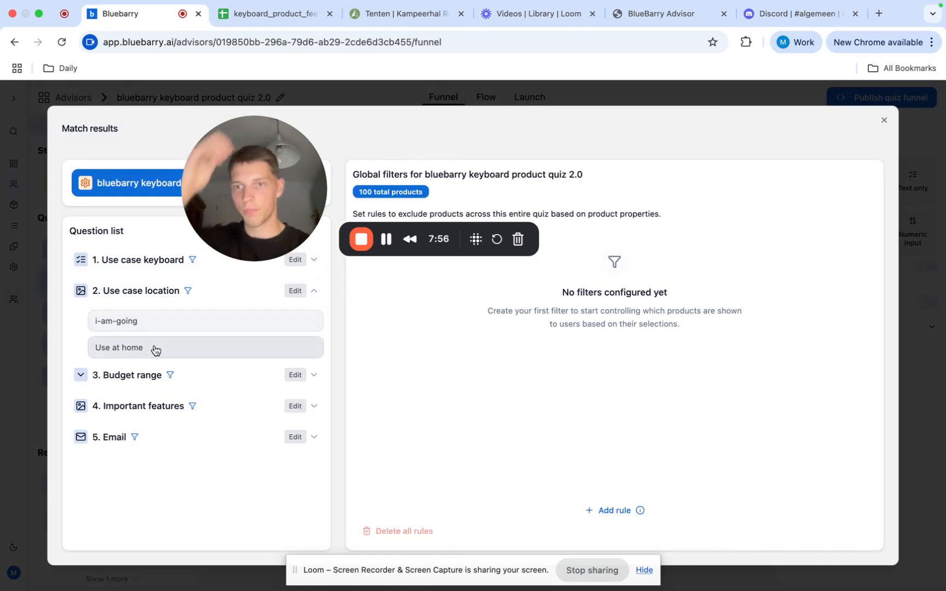
pyautogui.click(155, 348)
pyautogui.click(169, 319)
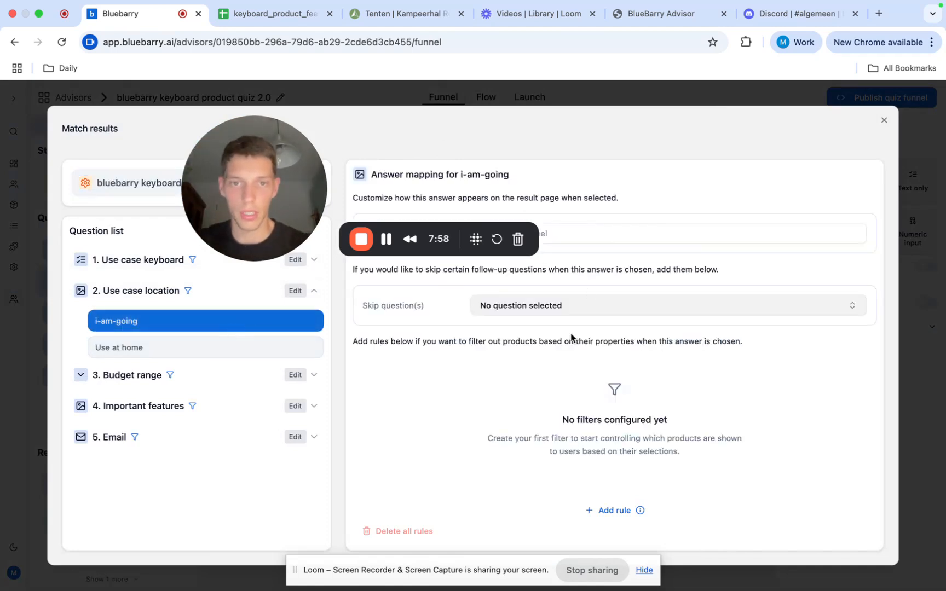
# Step: Add a filter rule to the "i-am-going" answer: Connectivity is not equal to wired
pyautogui.click(607, 510)
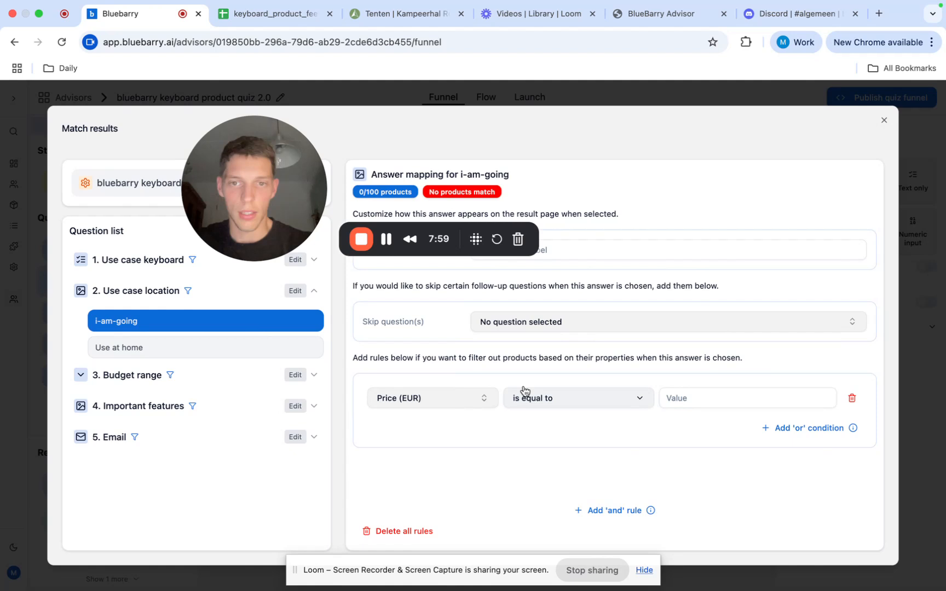
pyautogui.click(446, 401)
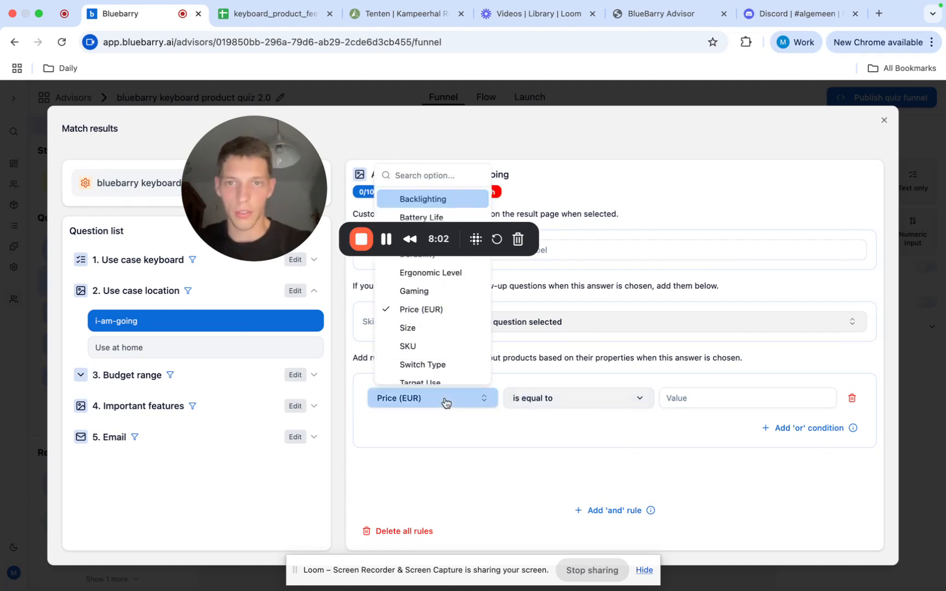
pyautogui.write('conn')
pyautogui.click(437, 445)
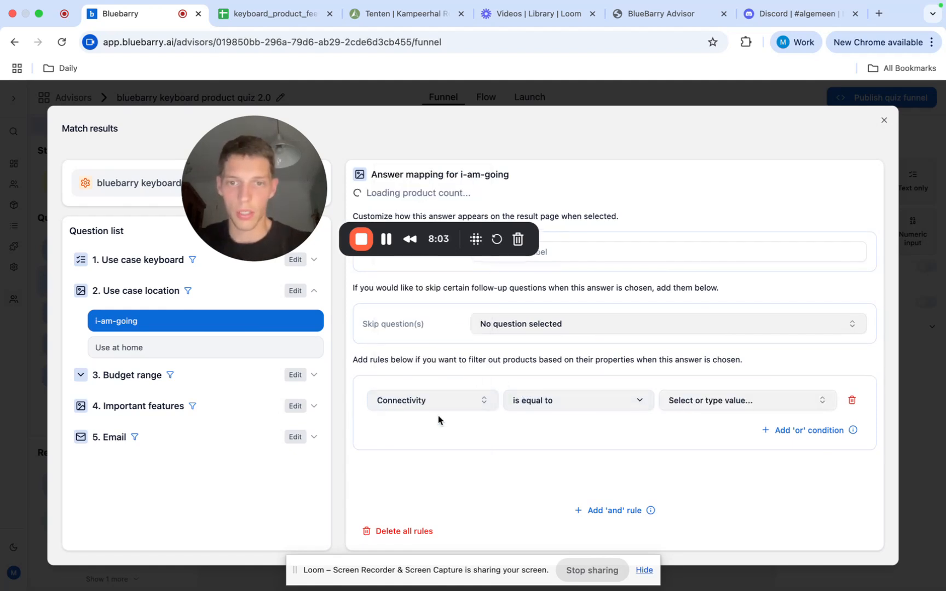
pyautogui.click(574, 404)
pyautogui.click(581, 442)
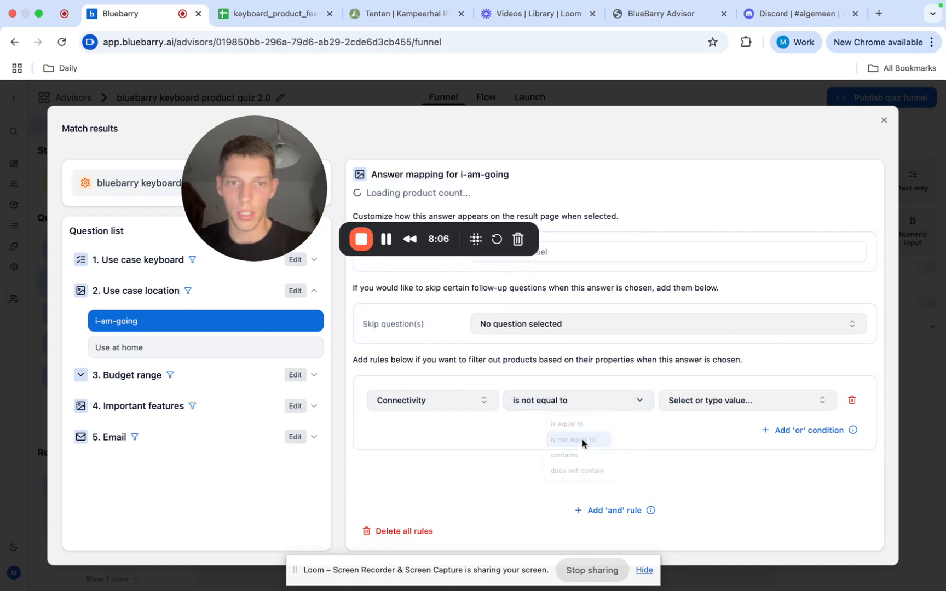
pyautogui.click(687, 404)
pyautogui.click(711, 446)
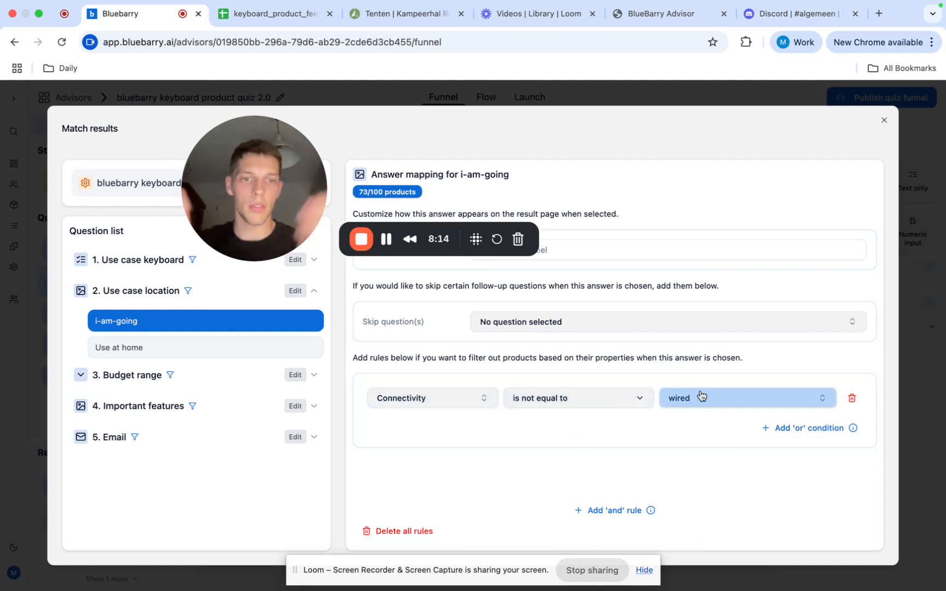
# Step: Add a filter rule to the low-budget answer of "Budget range": Price (EUR) is less than or equal to 80
pyautogui.click(249, 385)
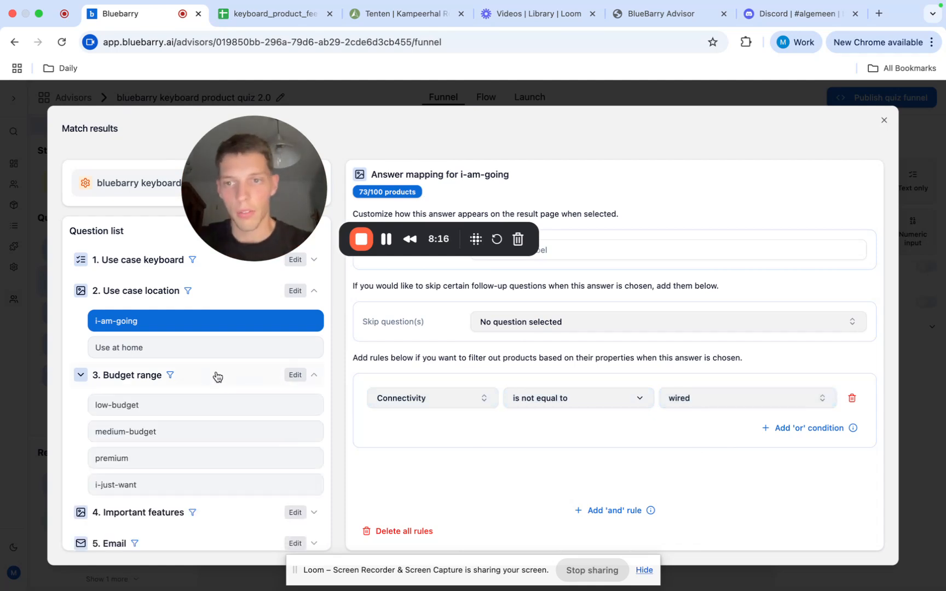
pyautogui.scroll(-1, 190, 419)
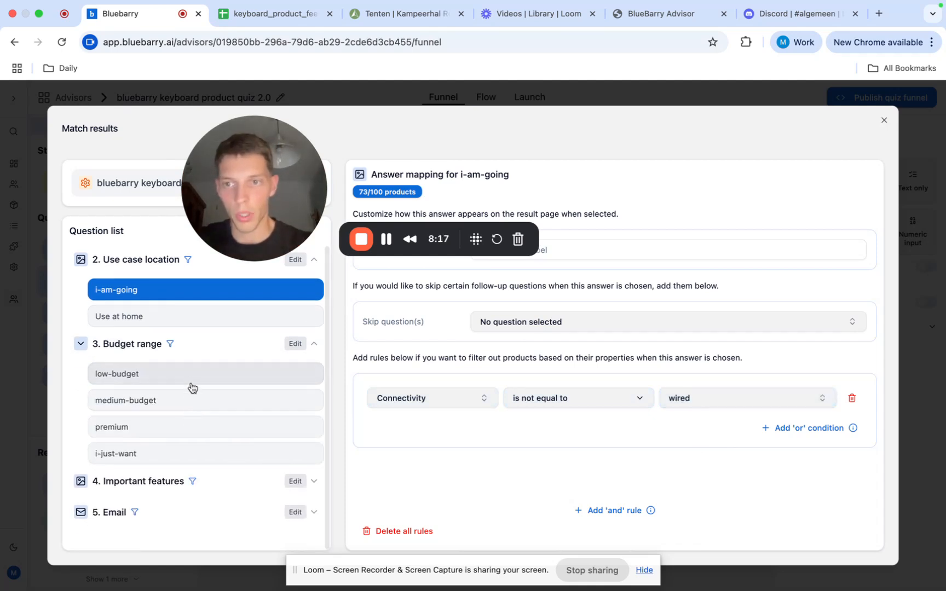
pyautogui.click(195, 428)
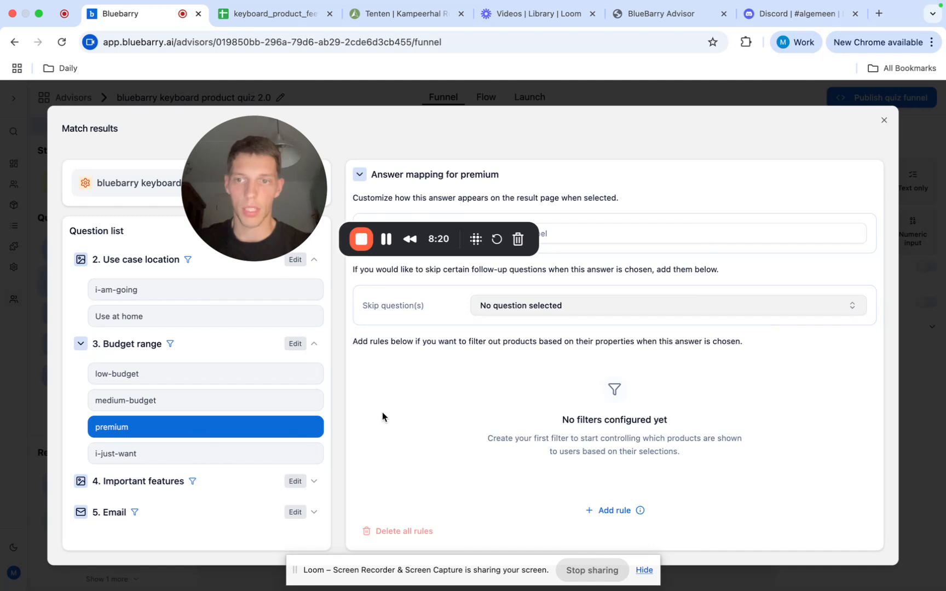
pyautogui.click(202, 381)
pyautogui.click(611, 510)
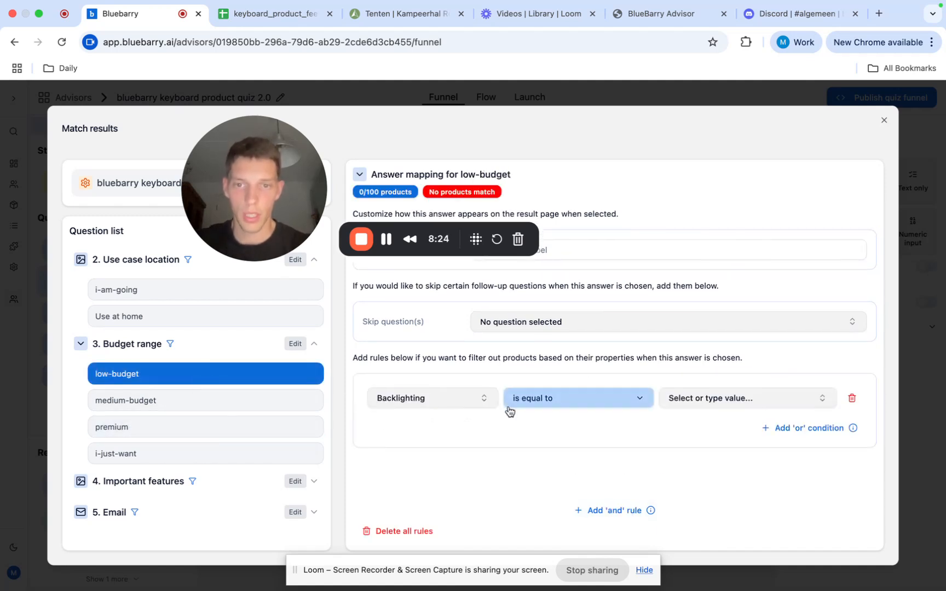
pyautogui.click(463, 398)
pyautogui.write('pric')
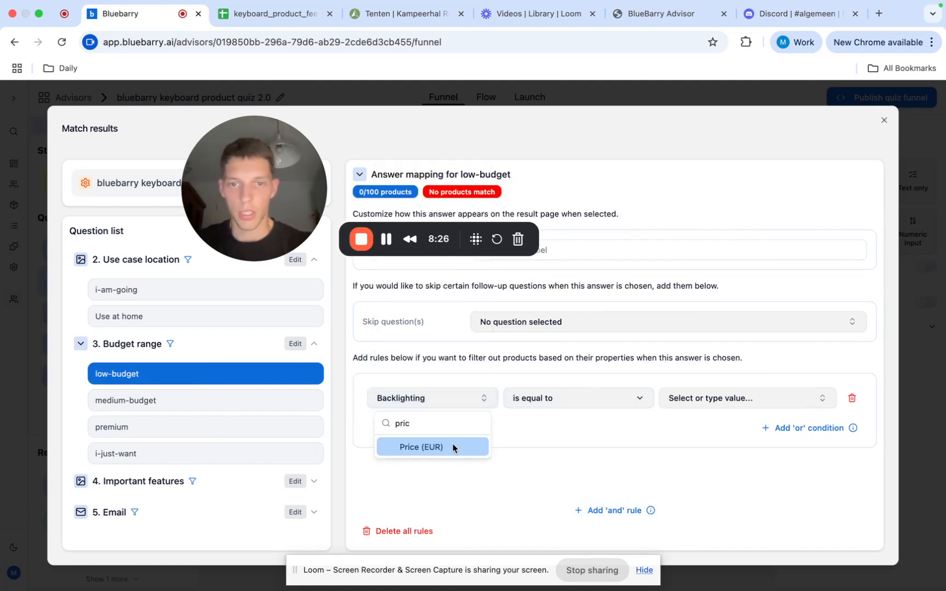
pyautogui.click(456, 448)
pyautogui.click(577, 404)
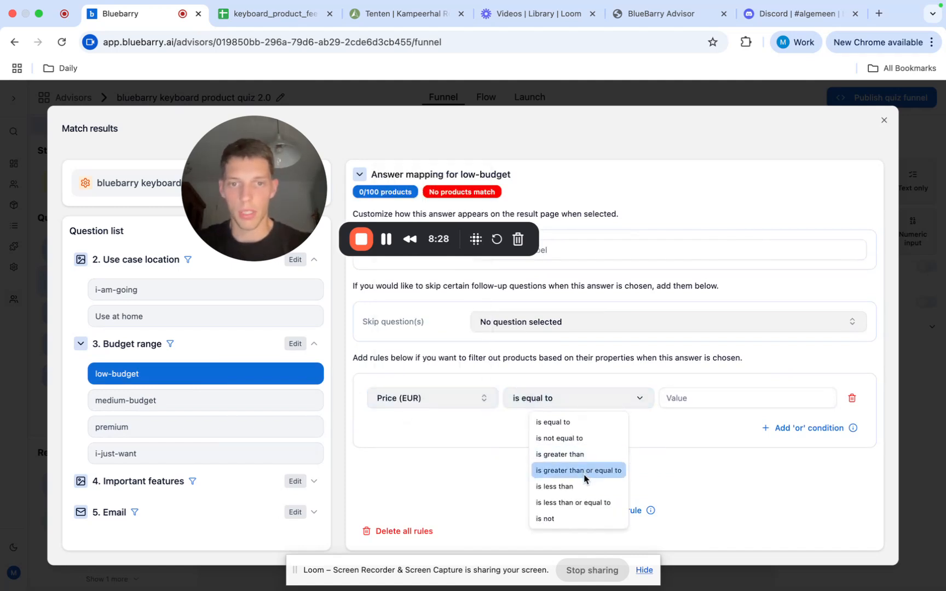
pyautogui.click(583, 503)
pyautogui.click(703, 406)
pyautogui.write('80')
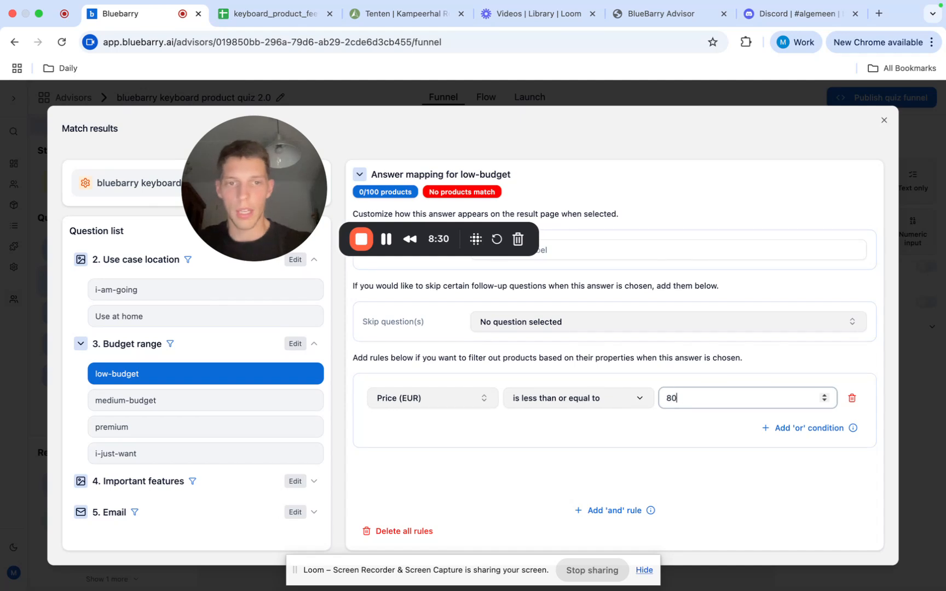
# Step: Set the price limit in the low-budget rule to 50
pyautogui.click(652, 443)
pyautogui.doubleClick(683, 394)
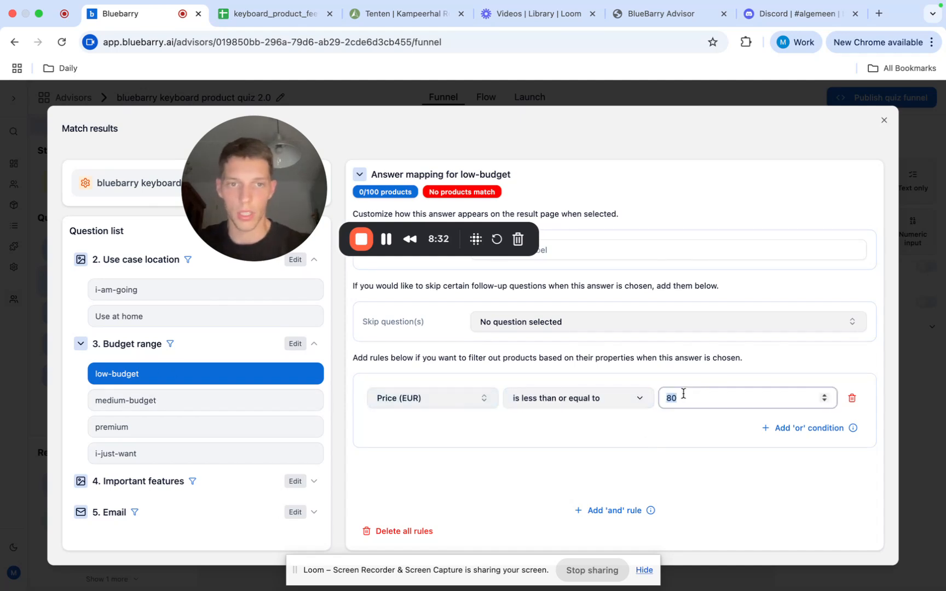
pyautogui.write('50')
pyautogui.click(657, 469)
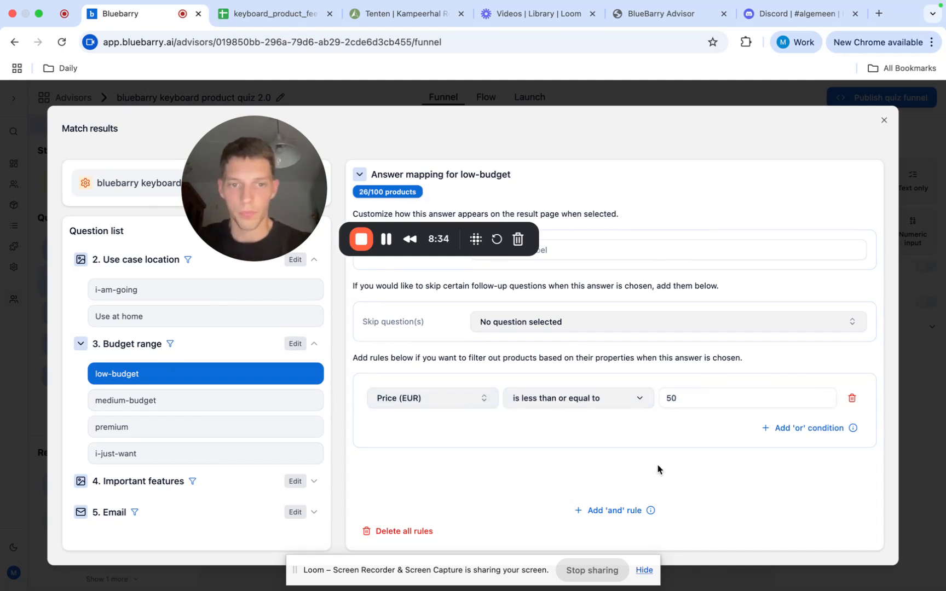
# Step: Add a filter rule to the medium-budget answer: Price (EUR) is greater than or equal to 50
pyautogui.click(266, 398)
pyautogui.click(608, 510)
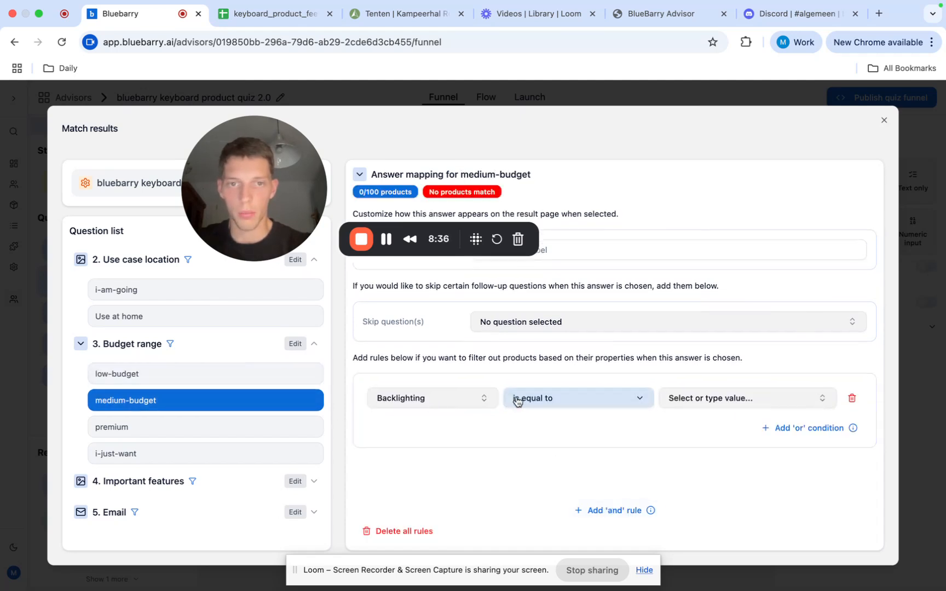
pyautogui.click(451, 402)
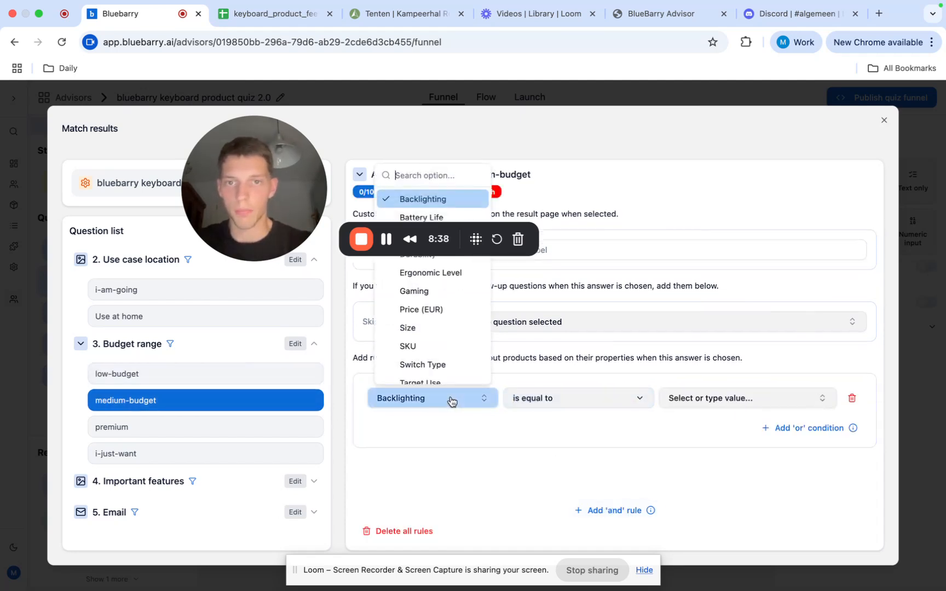
pyautogui.write('pri')
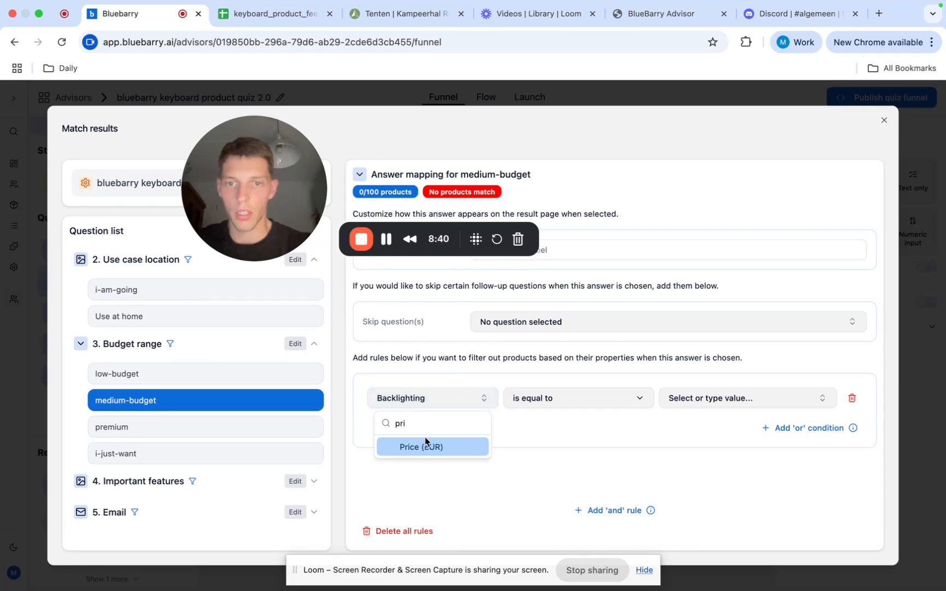
pyautogui.click(427, 446)
pyautogui.click(541, 409)
pyautogui.click(602, 467)
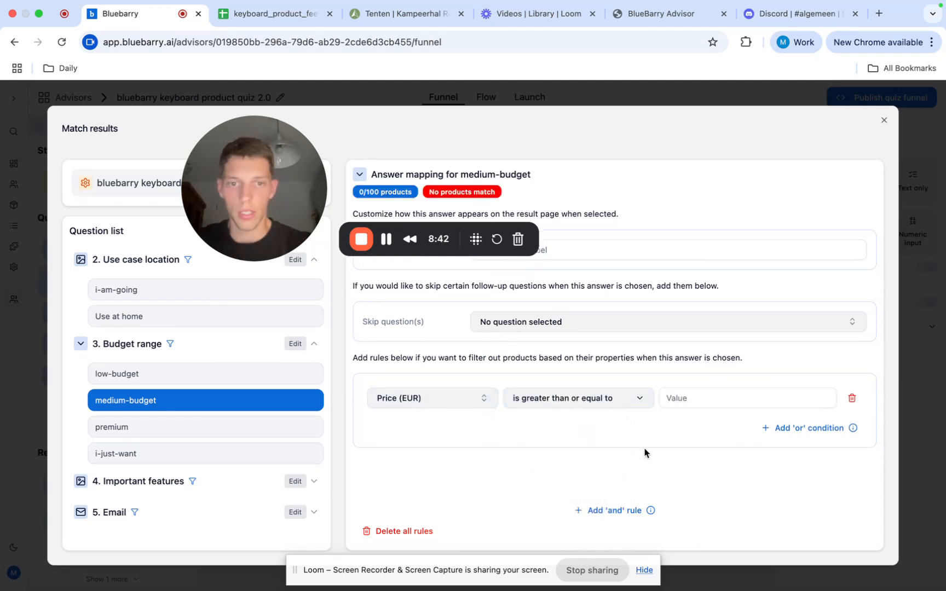
pyautogui.click(706, 398)
pyautogui.write('50')
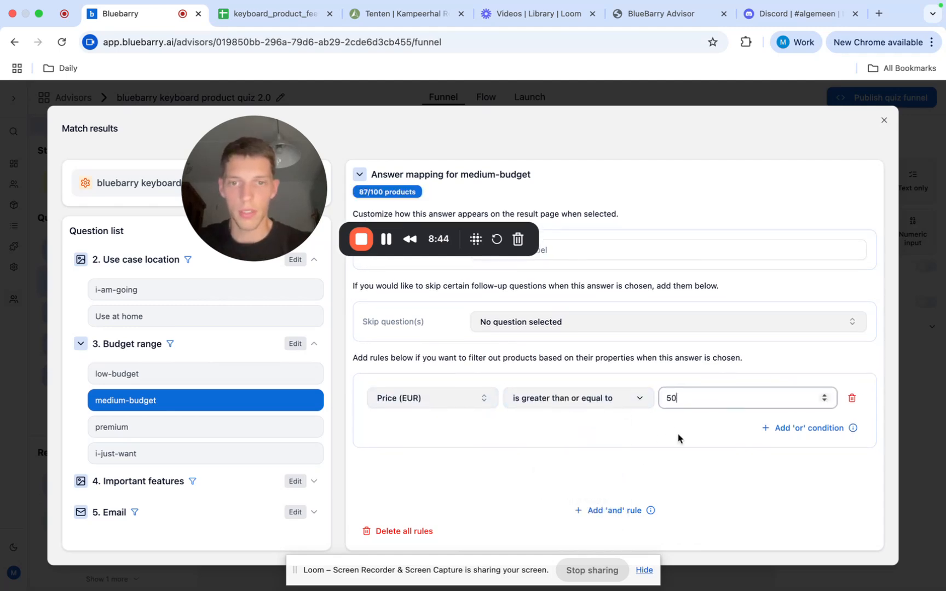
# Step: Add an "and" rule to the medium-budget answer: Price (EUR) is less than or equal to 100
pyautogui.click(613, 510)
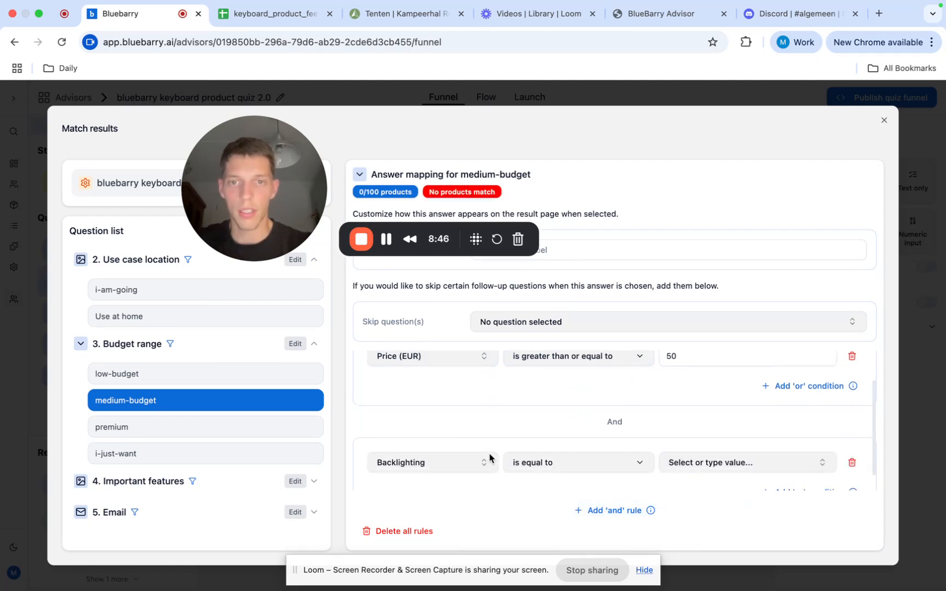
pyautogui.click(439, 446)
pyautogui.write('pric')
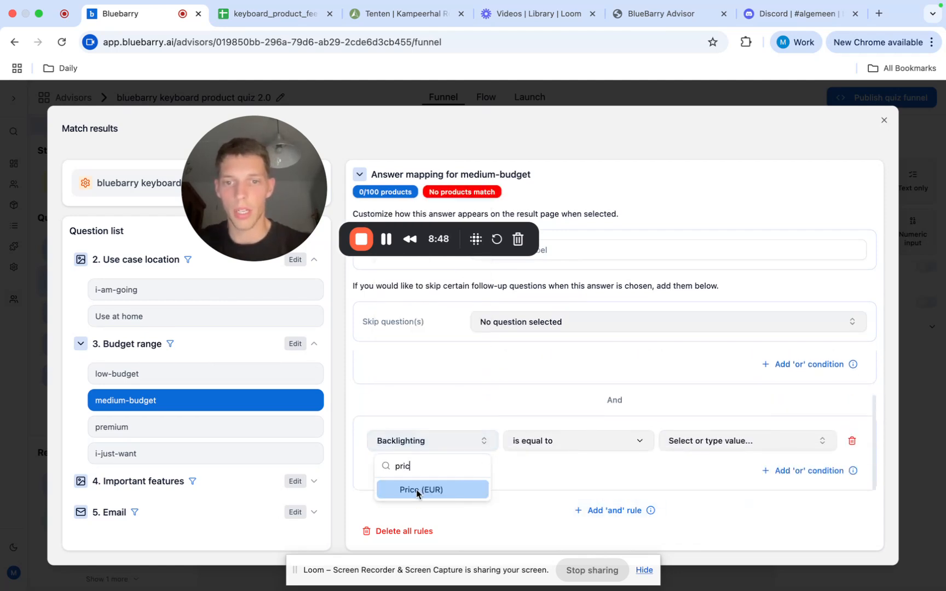
pyautogui.click(417, 491)
pyautogui.click(545, 443)
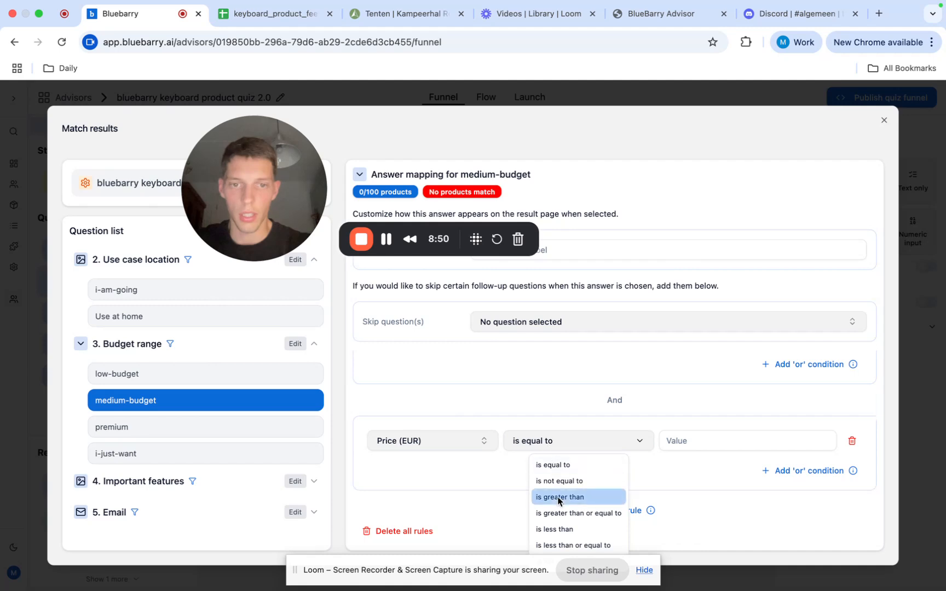
pyautogui.click(563, 545)
pyautogui.click(707, 443)
pyautogui.write('100')
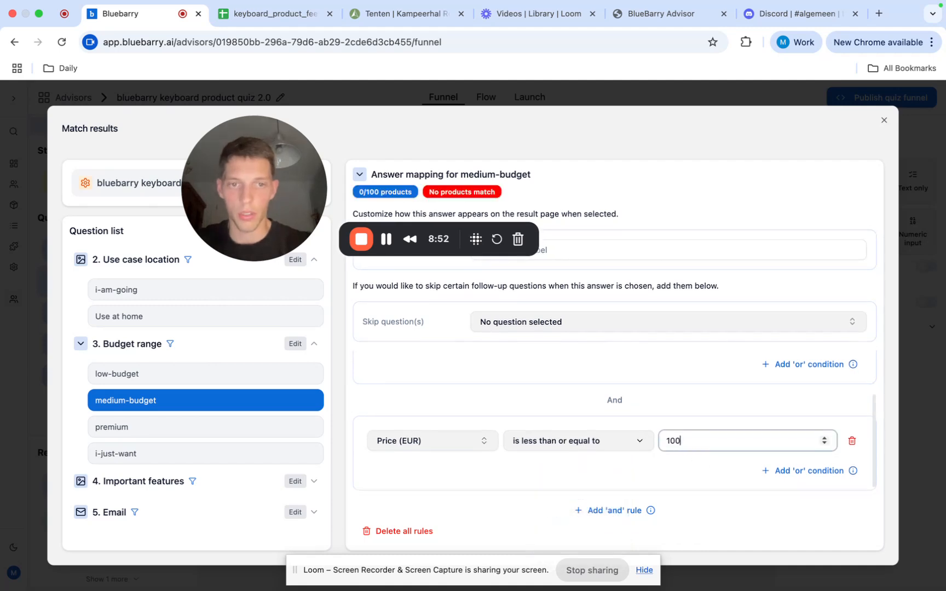
# Step: Review the matching product counts of the low-budget and medium-budget answers
pyautogui.click(199, 378)
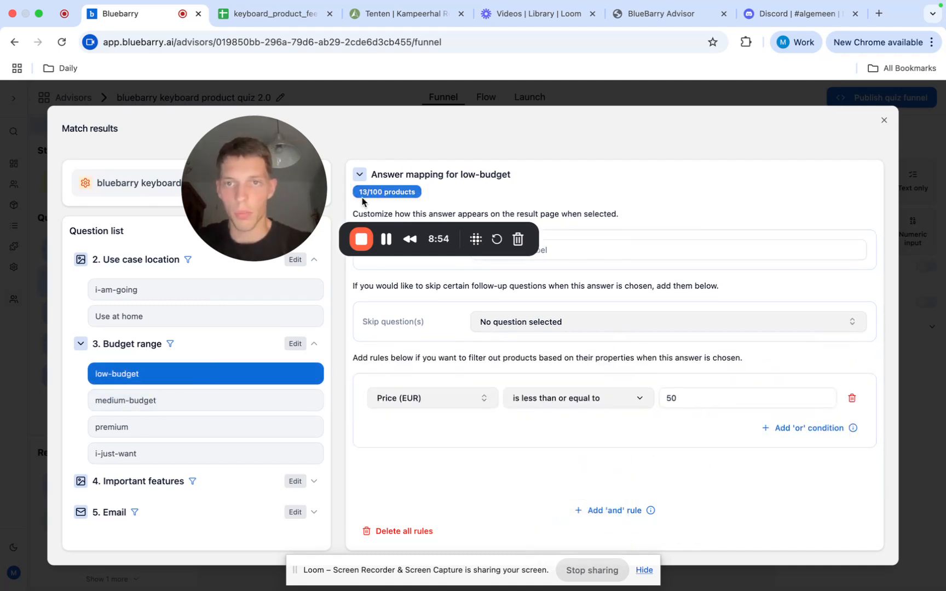
pyautogui.click(122, 399)
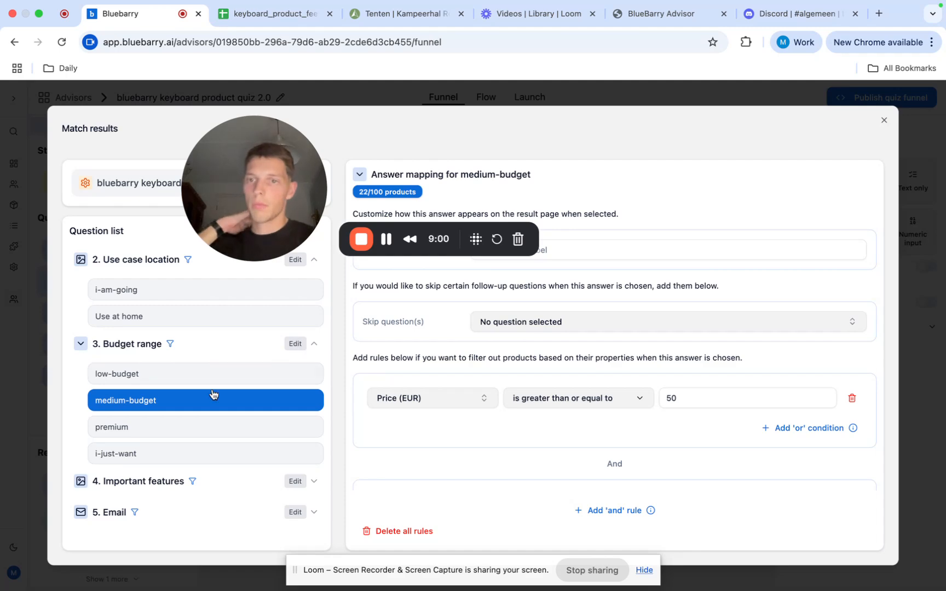
pyautogui.scroll(1, 212, 393)
# Step: Add a filter rule to the rgb-lightning answer under Important features: Backlighting is equal to rgb
pyautogui.click(209, 481)
pyautogui.scroll(-2, 211, 481)
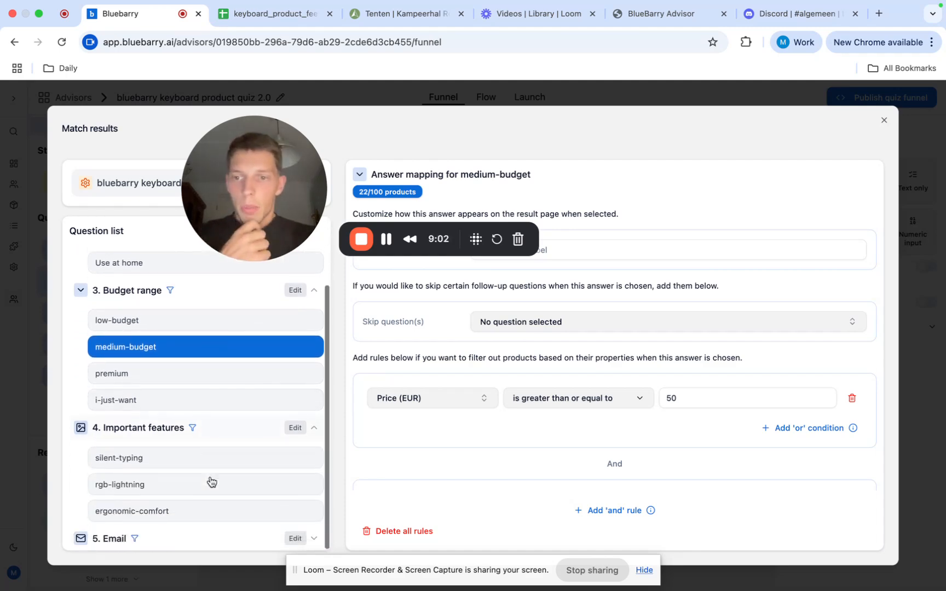
pyautogui.click(189, 485)
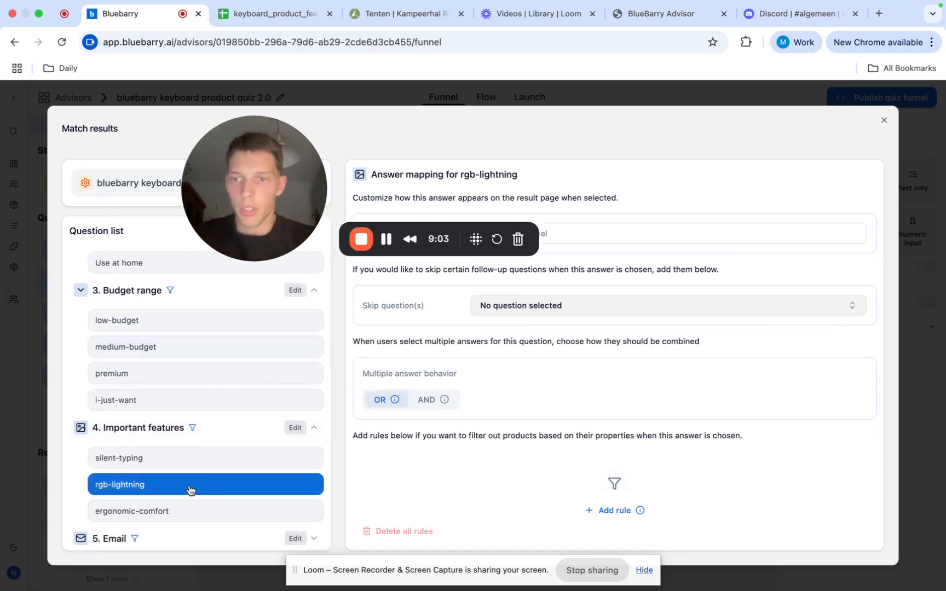
pyautogui.click(607, 510)
pyautogui.click(428, 444)
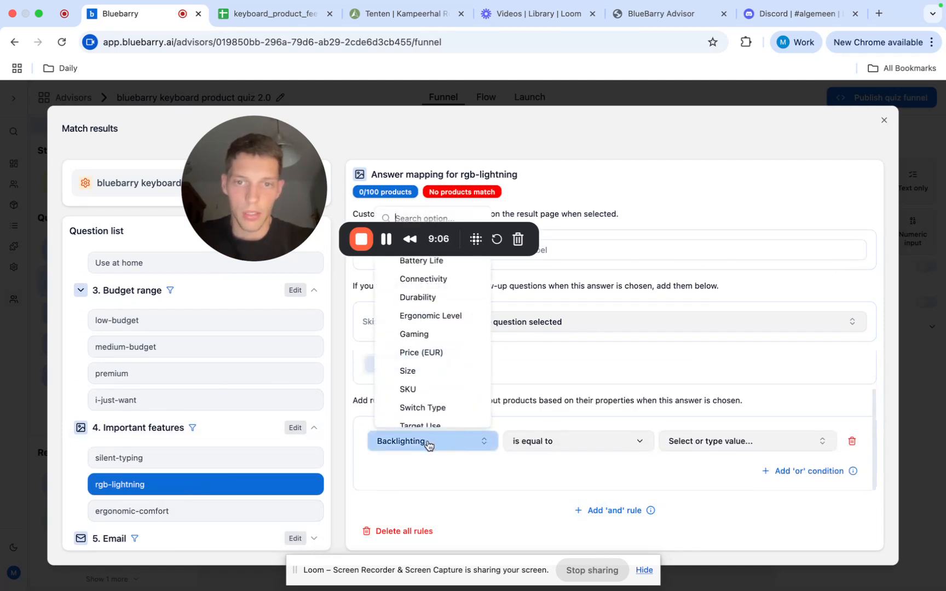
pyautogui.click(691, 444)
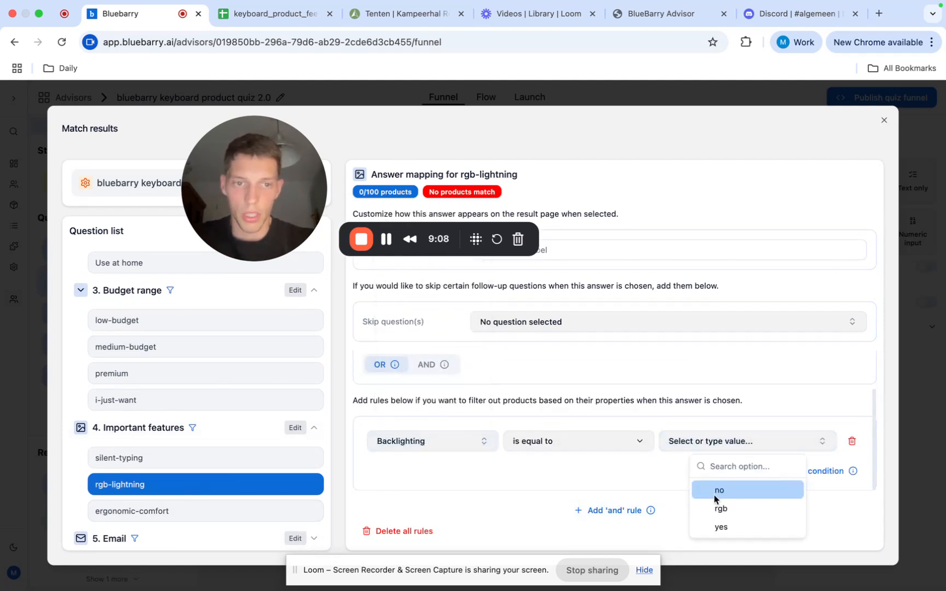
pyautogui.click(716, 509)
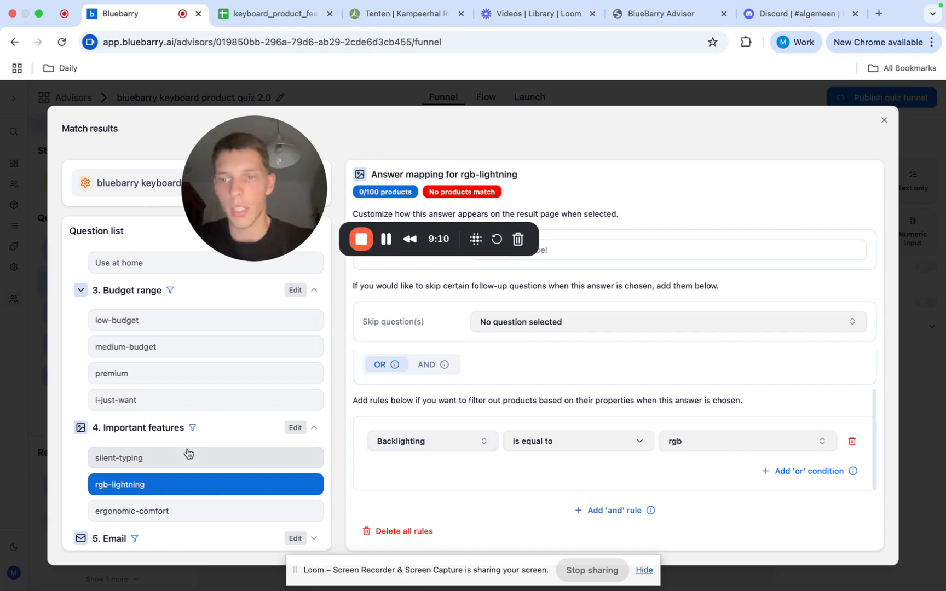
# Step: Review the filter rules of the regular-desk-work answer and close the match results
pyautogui.scroll(-1, 204, 513)
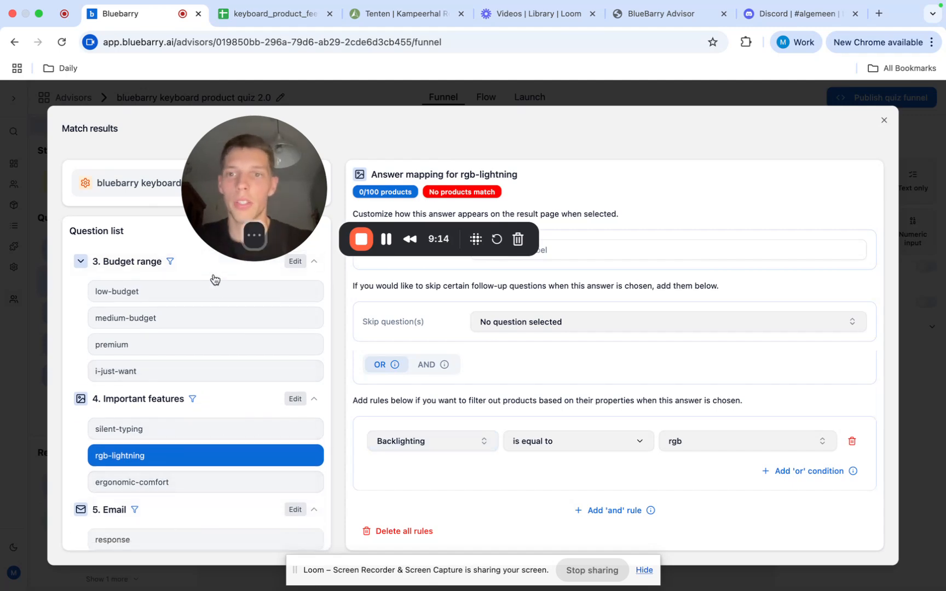
pyautogui.scroll(4, 214, 279)
pyautogui.click(142, 266)
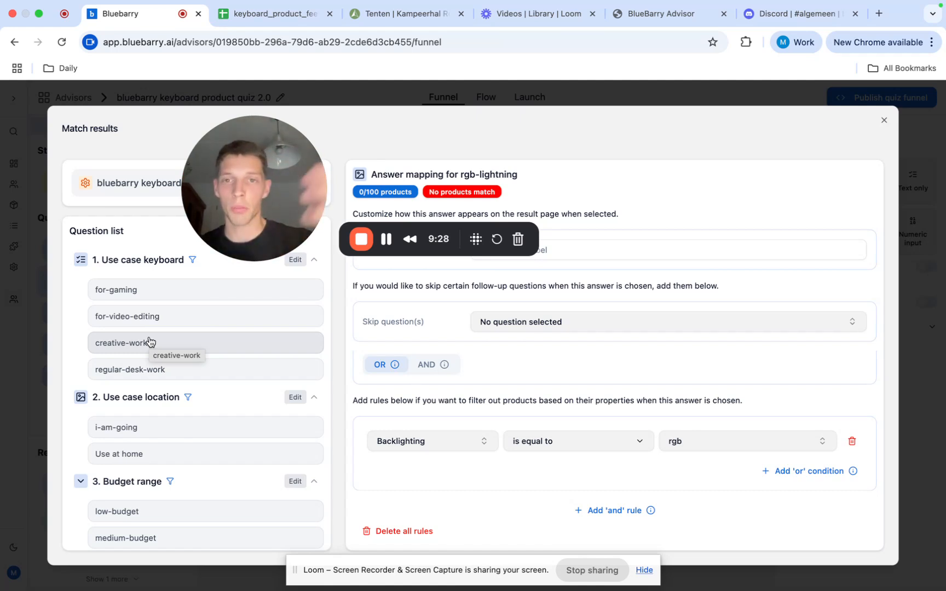
pyautogui.click(188, 370)
pyautogui.scroll(-2, 545, 457)
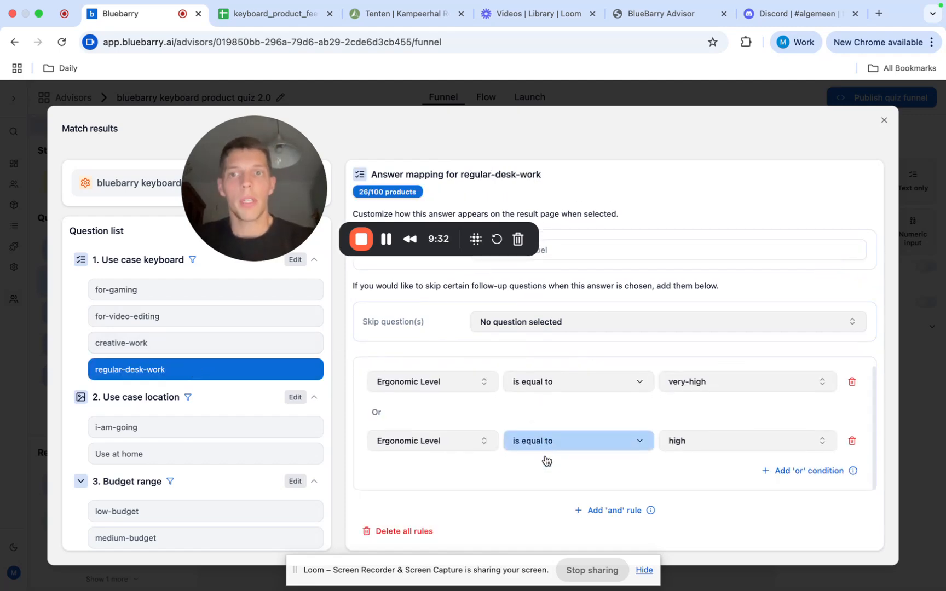
pyautogui.scroll(2, 576, 421)
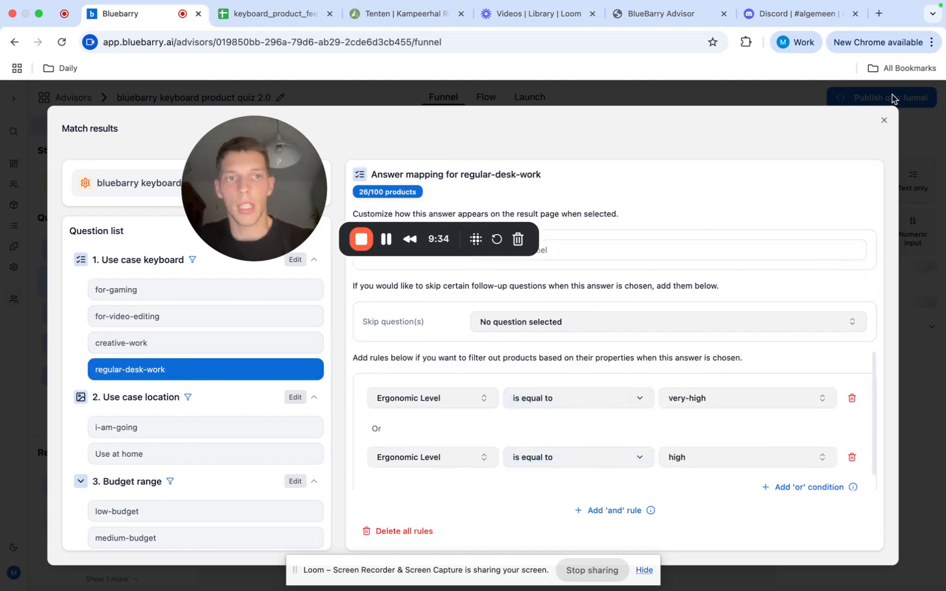
pyautogui.click(884, 120)
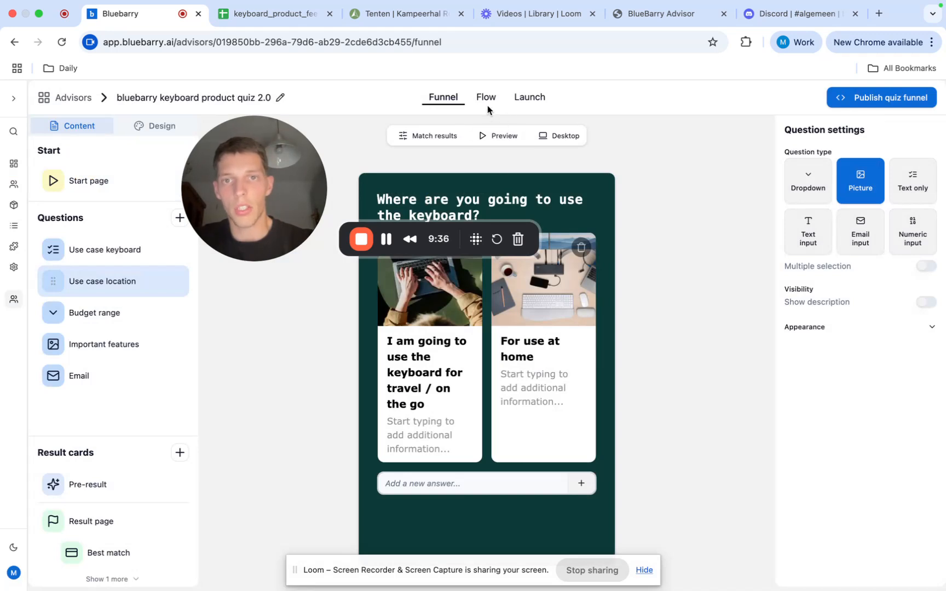
# Step: Open the quiz's flow view and preview the product results for the regular-desk-work answer
pyautogui.click(483, 104)
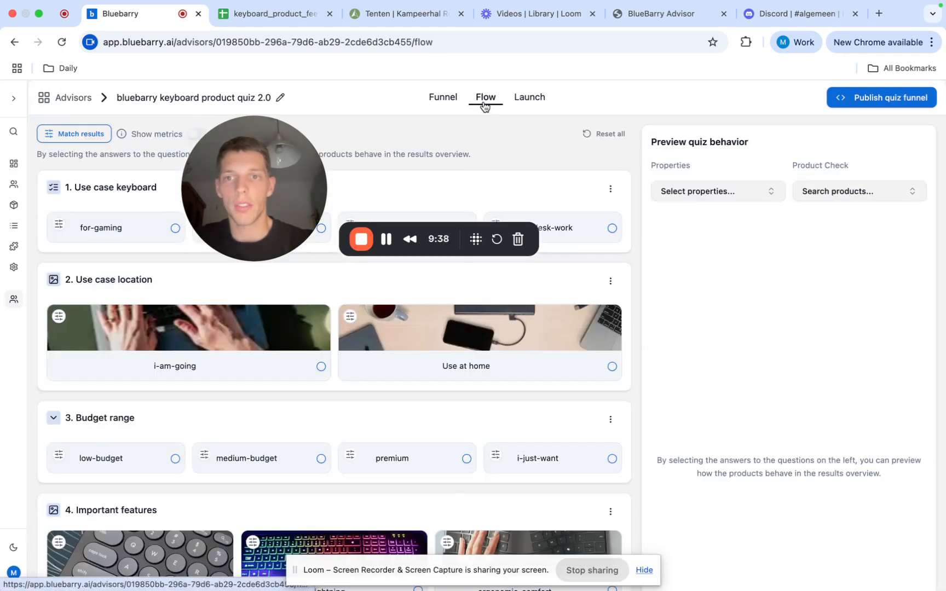
pyautogui.click(743, 202)
pyautogui.click(734, 195)
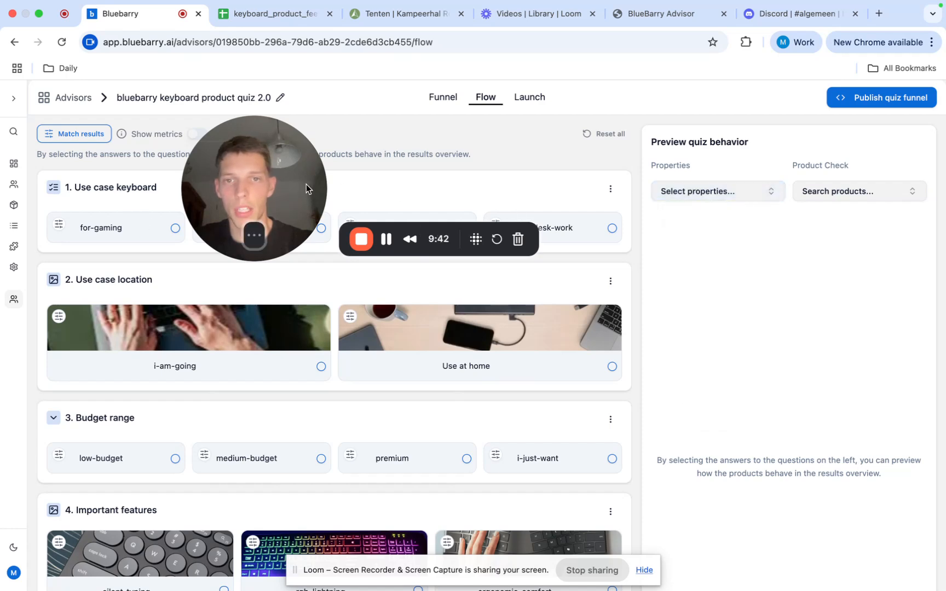
pyautogui.moveTo(308, 189); pyautogui.dragTo(388, 180)
pyautogui.moveTo(425, 256); pyautogui.dragTo(765, 519)
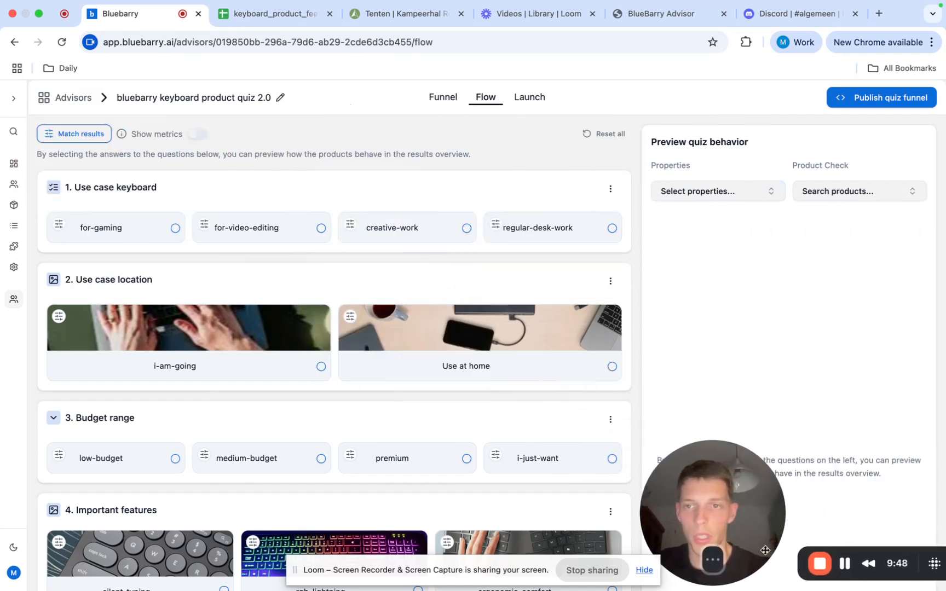
pyautogui.click(531, 226)
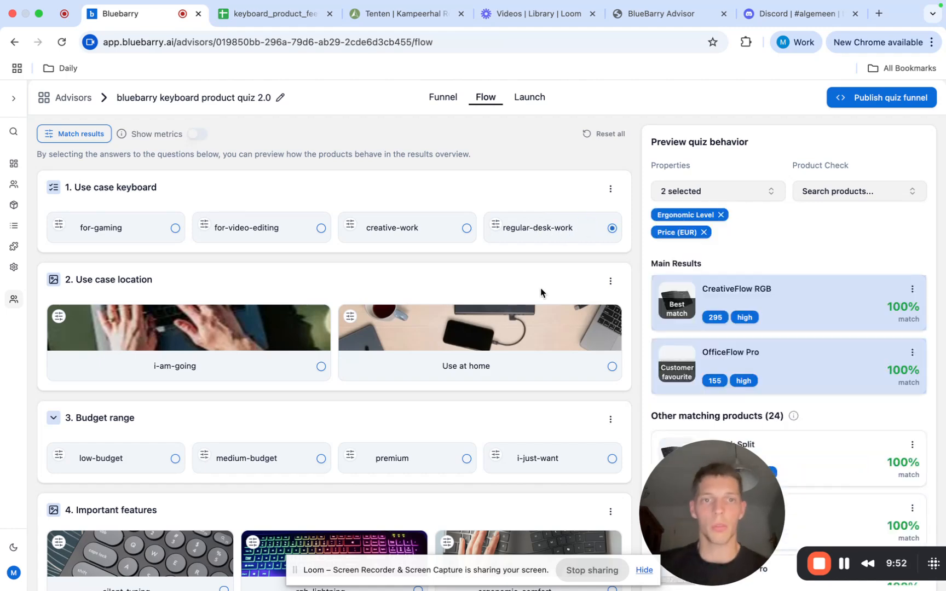
pyautogui.scroll(-1, 732, 343)
pyautogui.scroll(1, 733, 343)
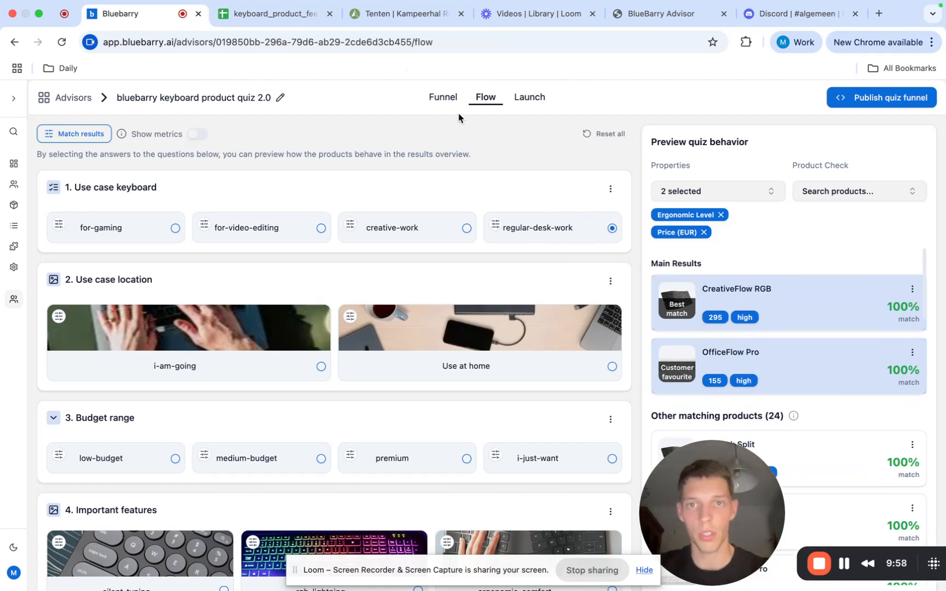
# Step: Show all result cards in the funnel and preview the regular-desk-work answer in the flow view again
pyautogui.click(445, 101)
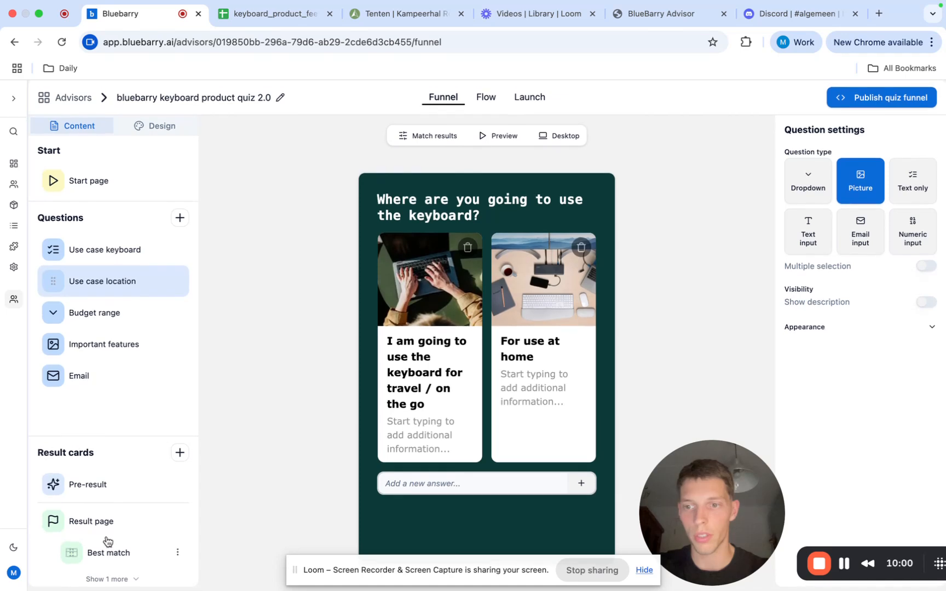
pyautogui.click(108, 579)
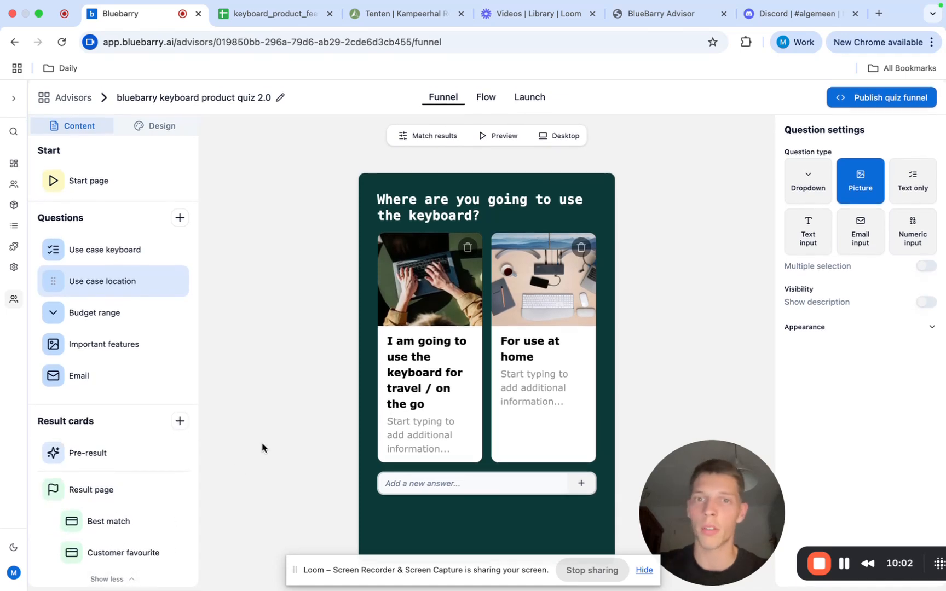
pyautogui.click(486, 99)
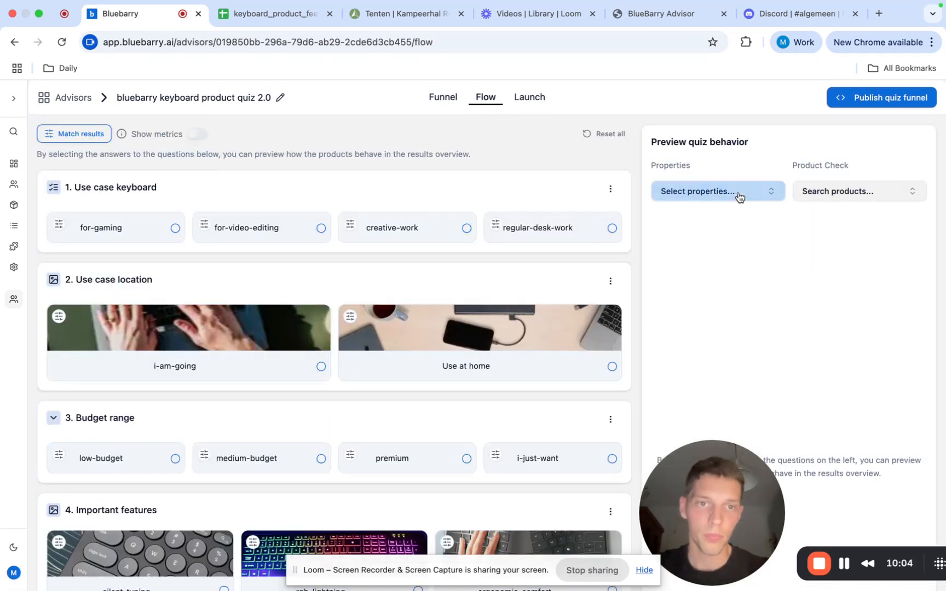
pyautogui.click(539, 229)
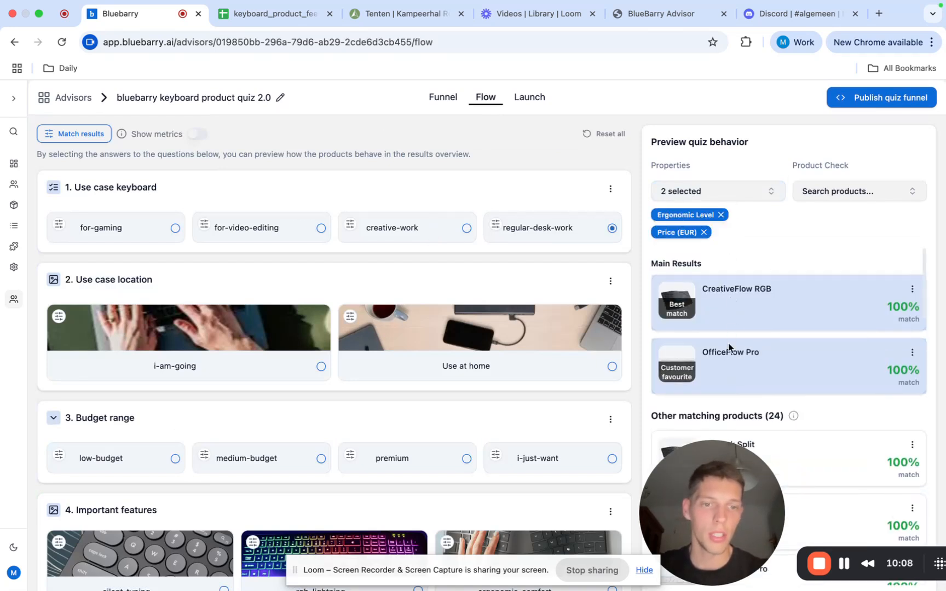
pyautogui.scroll(-2, 748, 304)
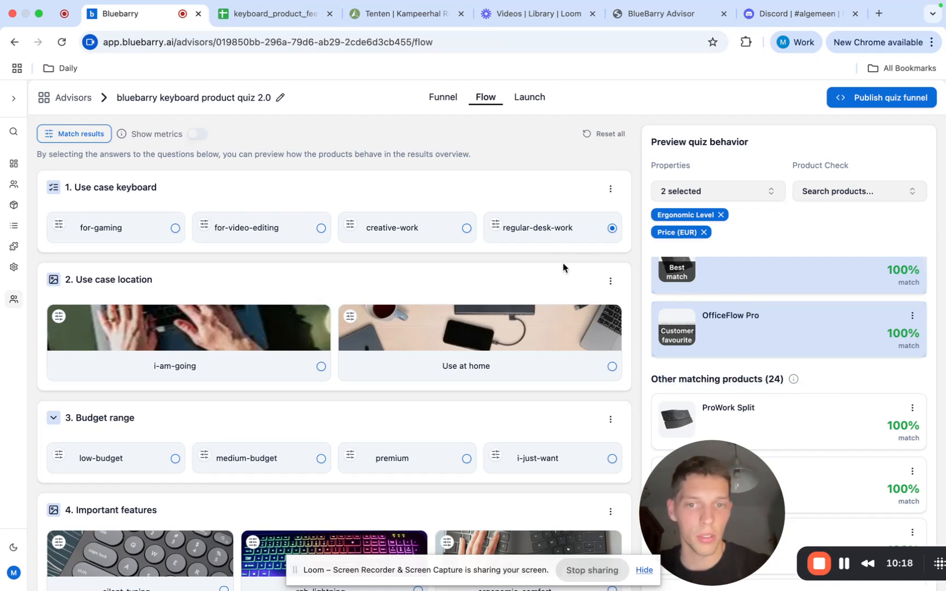
# Step: Add the i-am-going location answer to the preview and look through the matching products
pyautogui.click(253, 352)
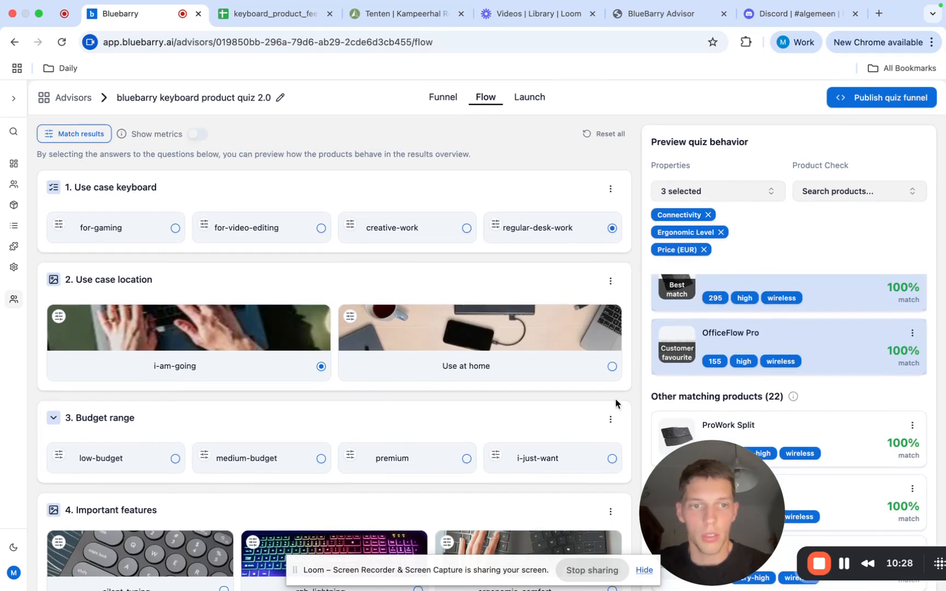
pyautogui.scroll(2, 756, 368)
pyautogui.scroll(-3, 744, 375)
pyautogui.scroll(-2, 744, 377)
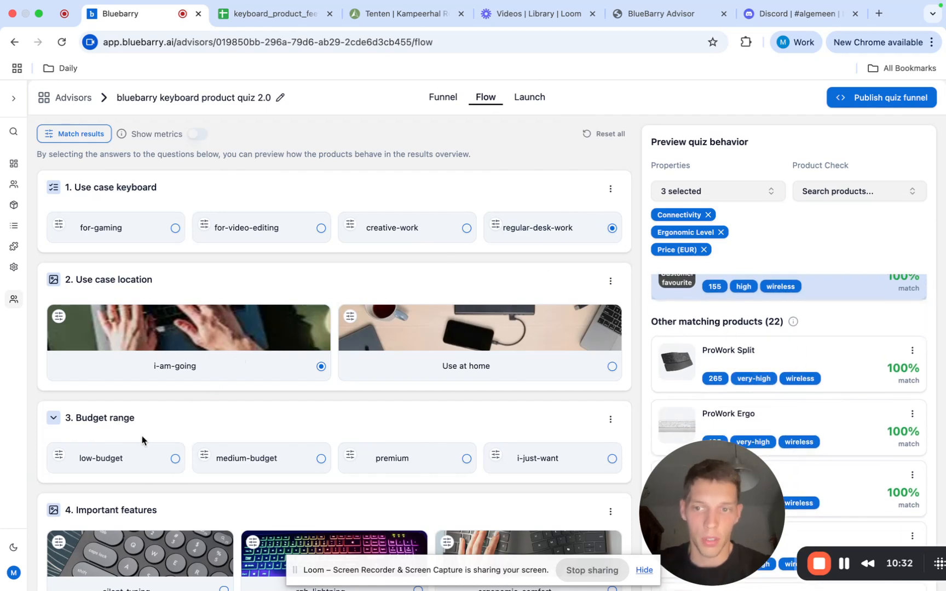
# Step: Preview the low-budget and medium-budget answers, settle on premium, and look through its matching products
pyautogui.click(102, 459)
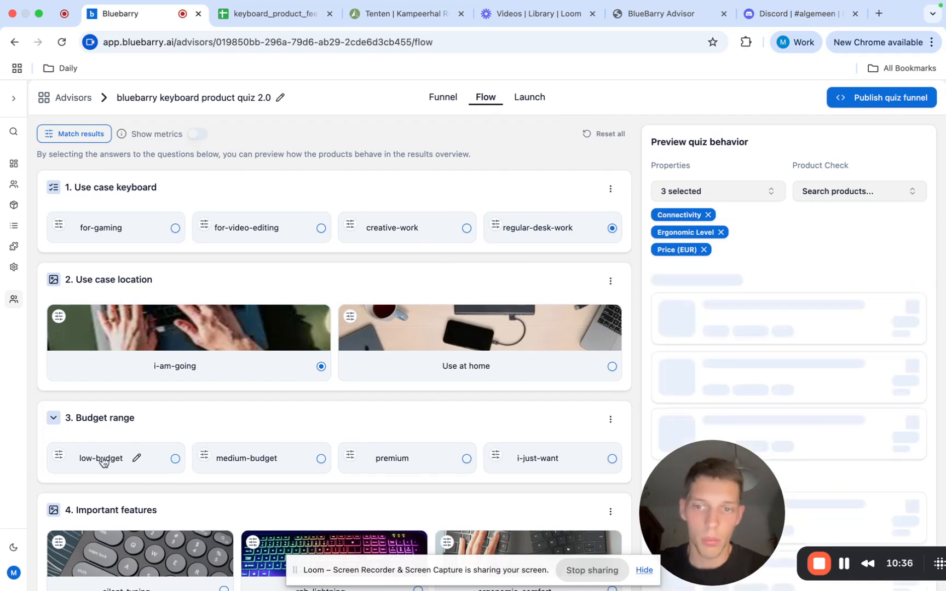
pyautogui.click(254, 461)
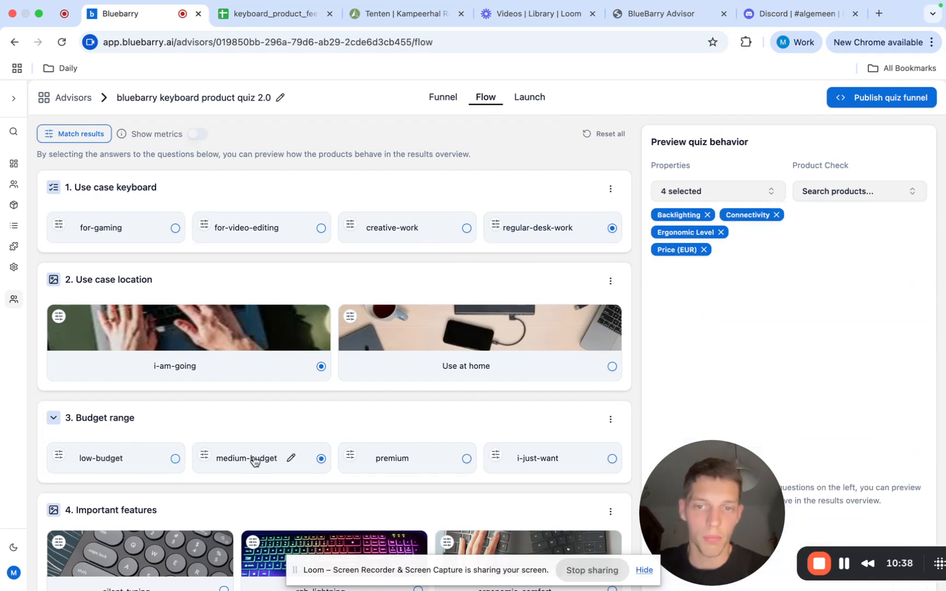
pyautogui.click(392, 460)
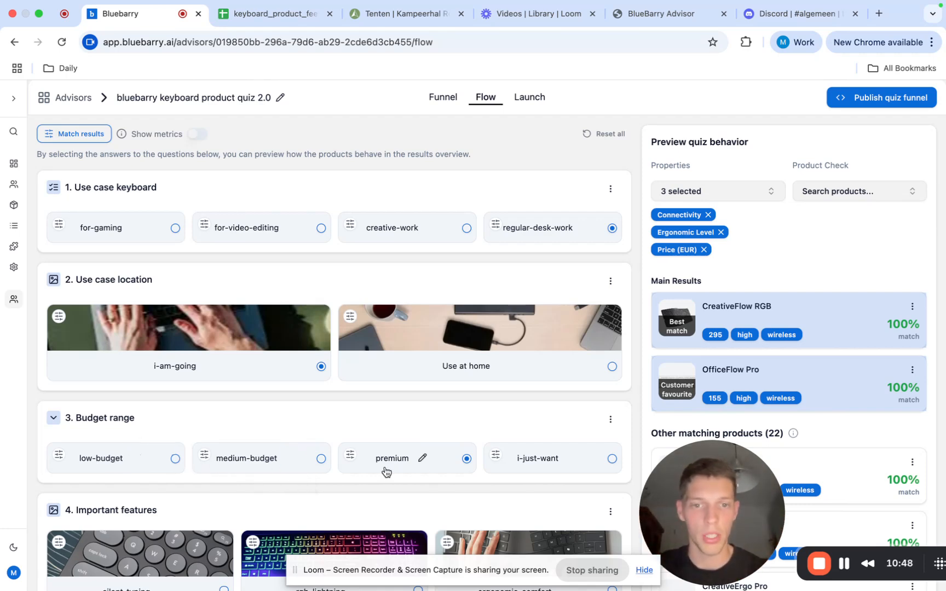
pyautogui.scroll(-5, 703, 416)
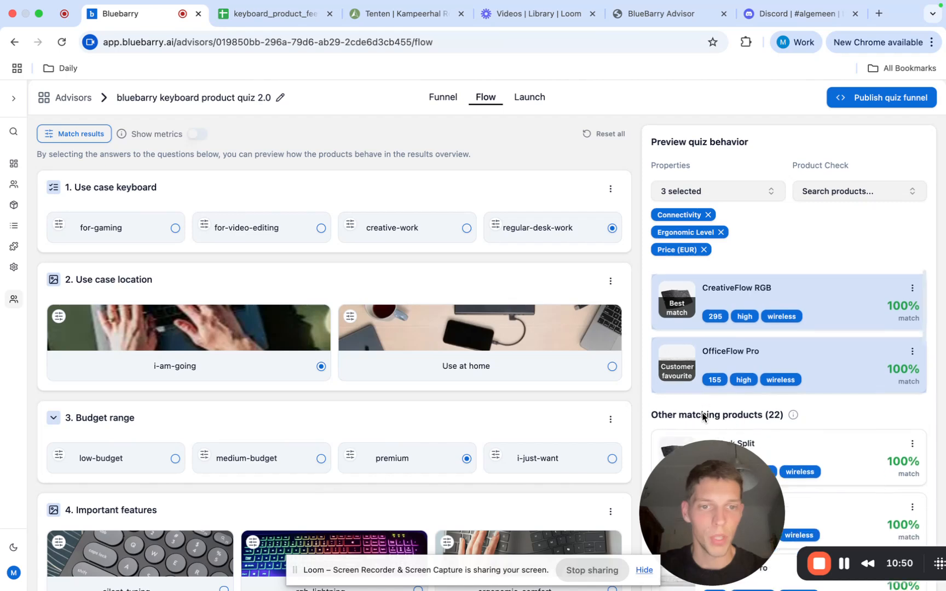
pyautogui.scroll(-5, 483, 446)
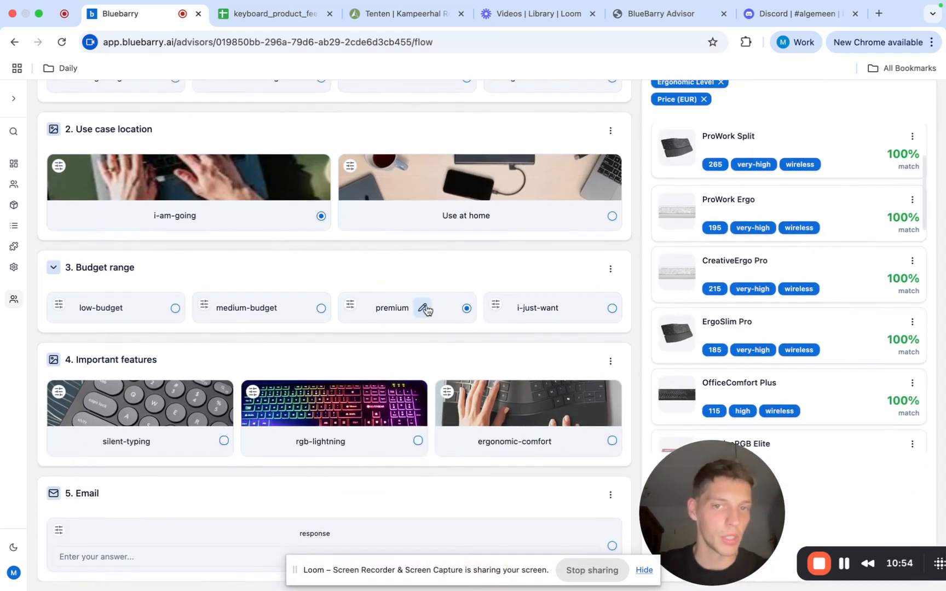
pyautogui.scroll(7, 725, 312)
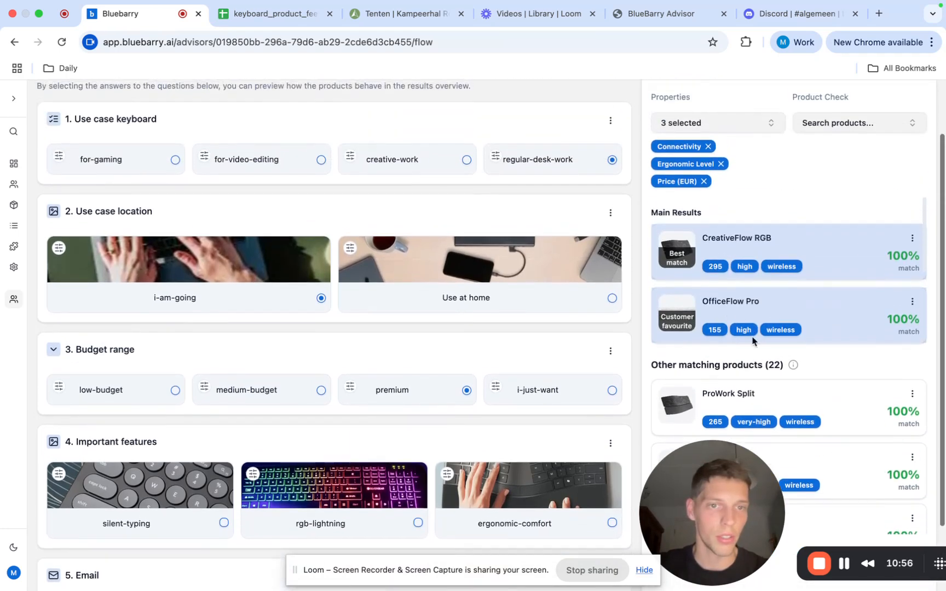
# Step: Add the rgb-lightning feature to the preview and examine the main results and other matching products
pyautogui.scroll(-4, 792, 363)
pyautogui.click(413, 441)
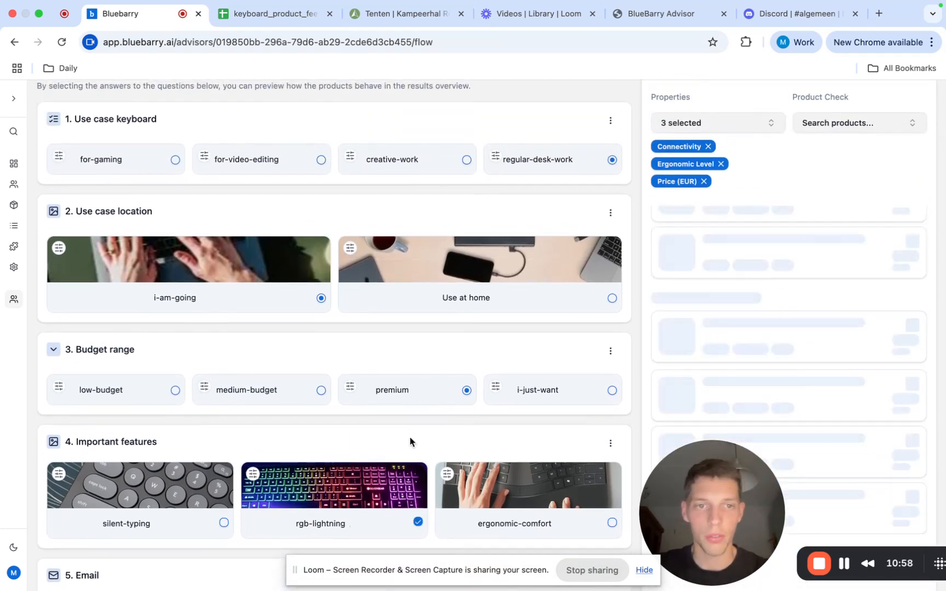
pyautogui.scroll(-2, 750, 361)
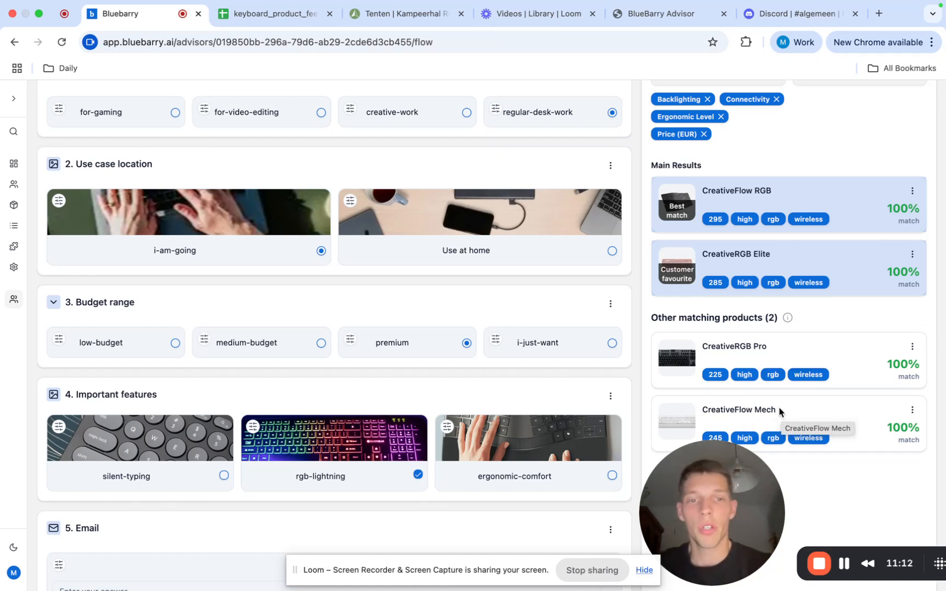
pyautogui.moveTo(778, 410); pyautogui.dragTo(707, 407)
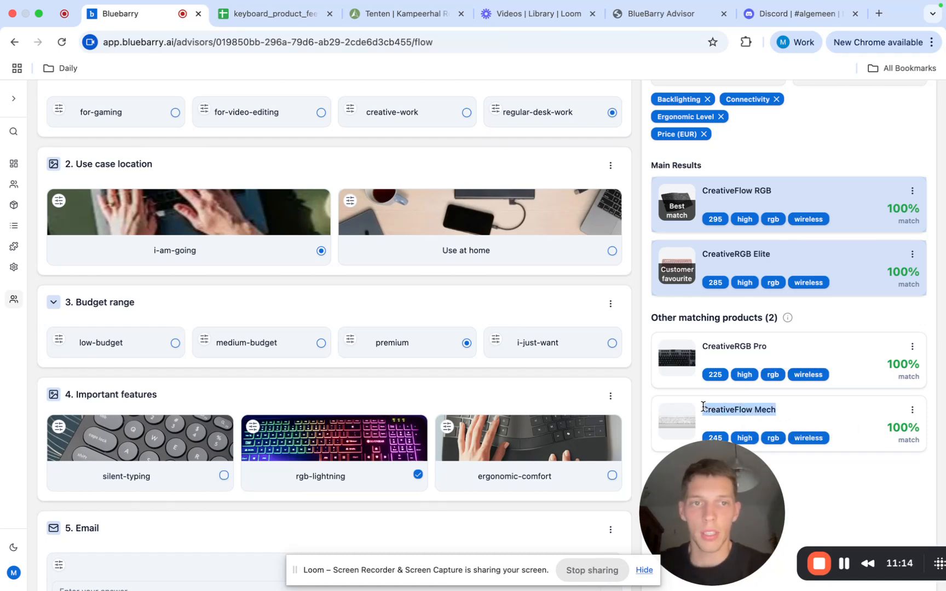
pyautogui.scroll(-1, 780, 406)
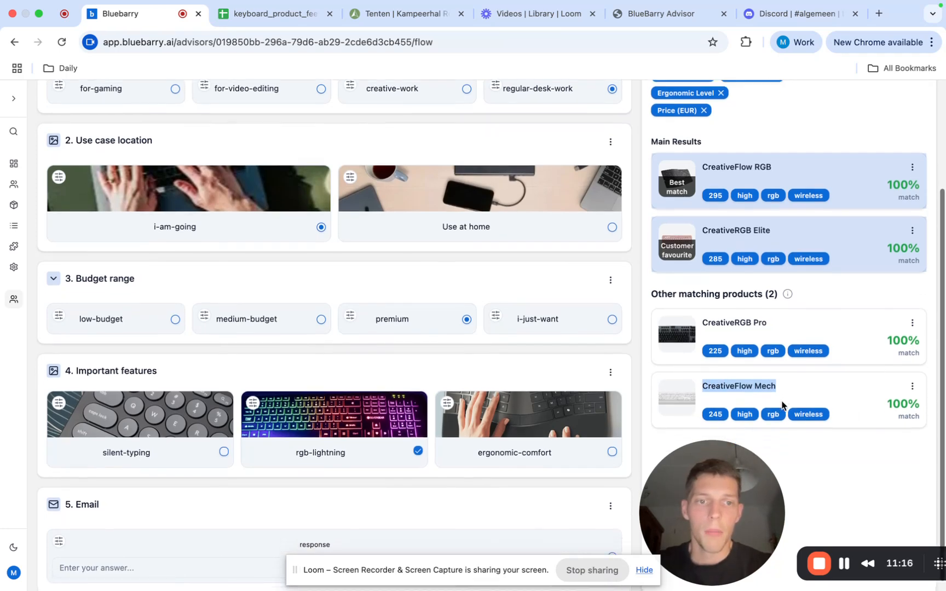
pyautogui.moveTo(721, 415)
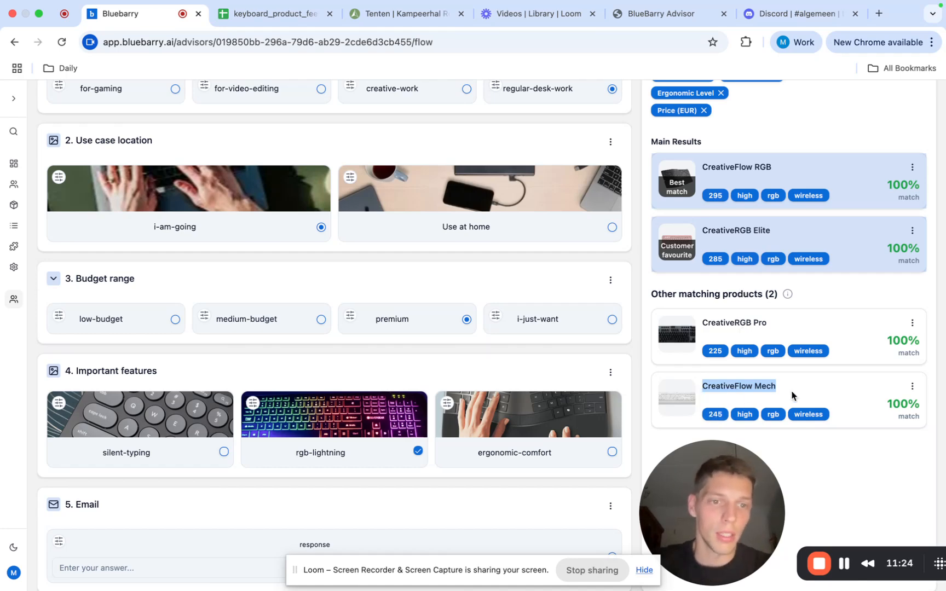
pyautogui.click(810, 390)
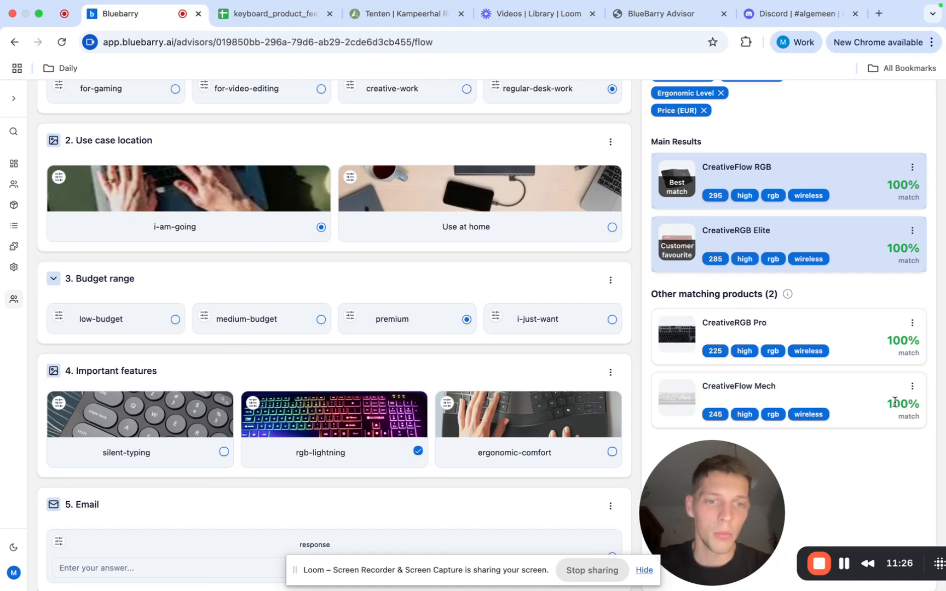
pyautogui.scroll(3, 883, 393)
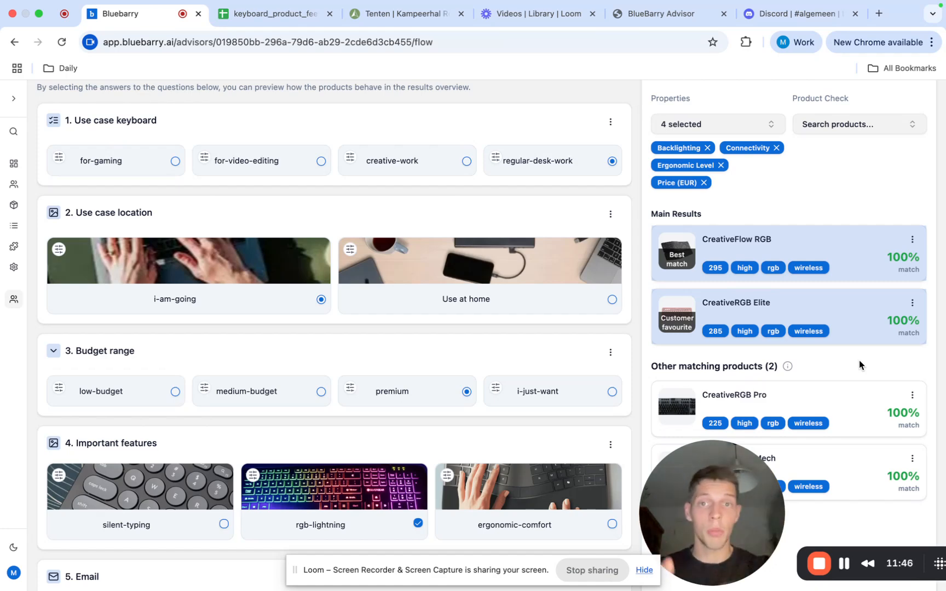
# Step: Set the Best match result card in the funnel to order products by Price (EUR)
pyautogui.scroll(3, 772, 357)
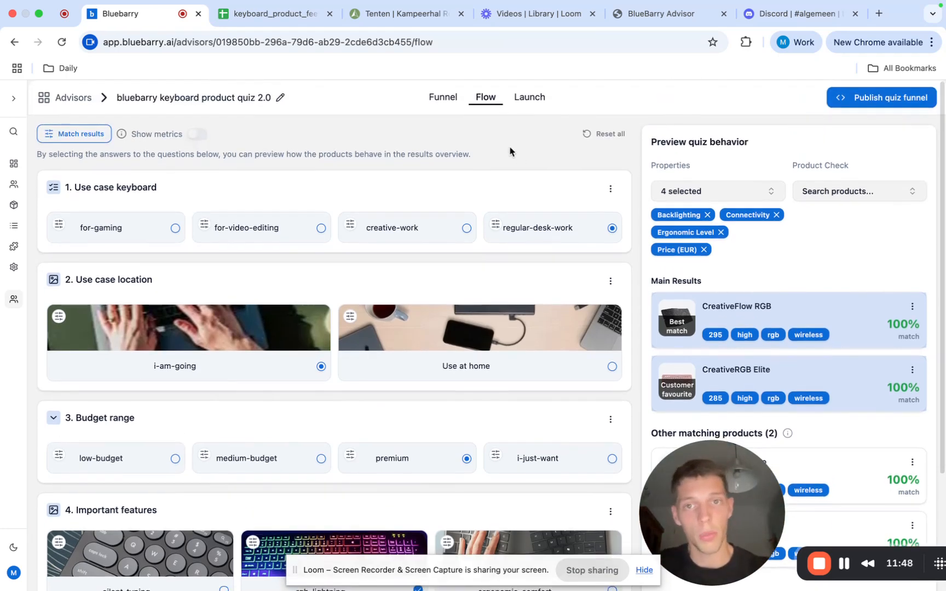
pyautogui.click(438, 101)
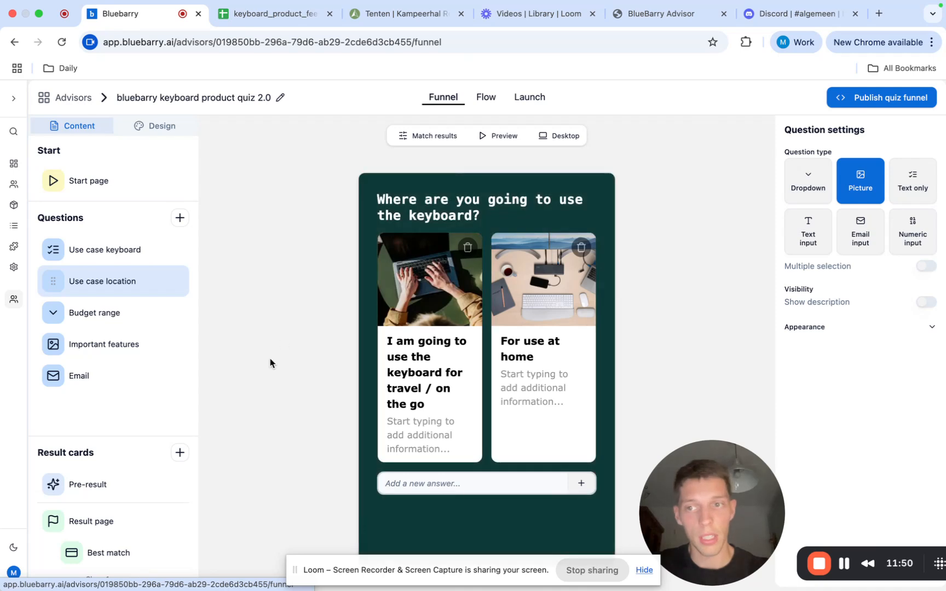
pyautogui.click(103, 553)
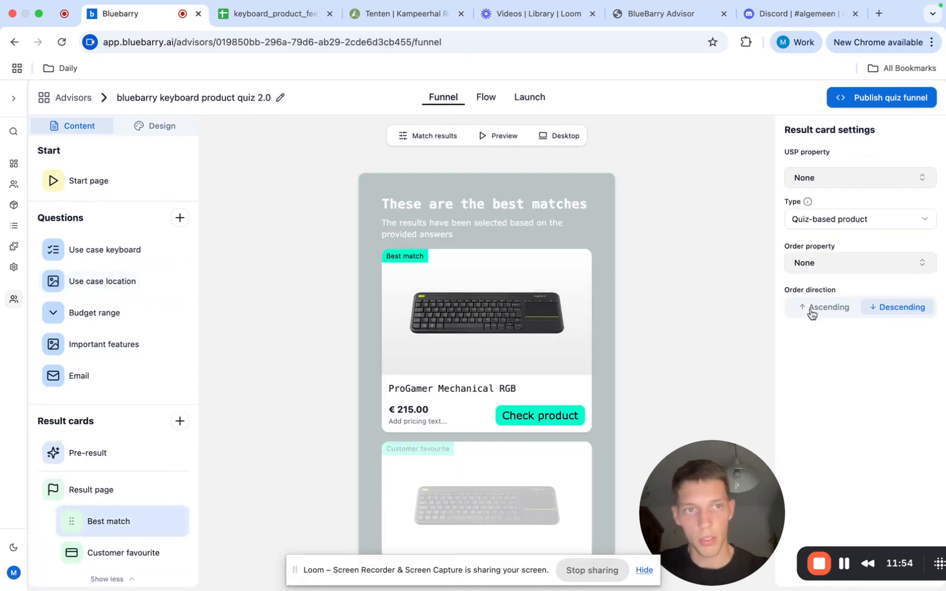
pyautogui.click(872, 266)
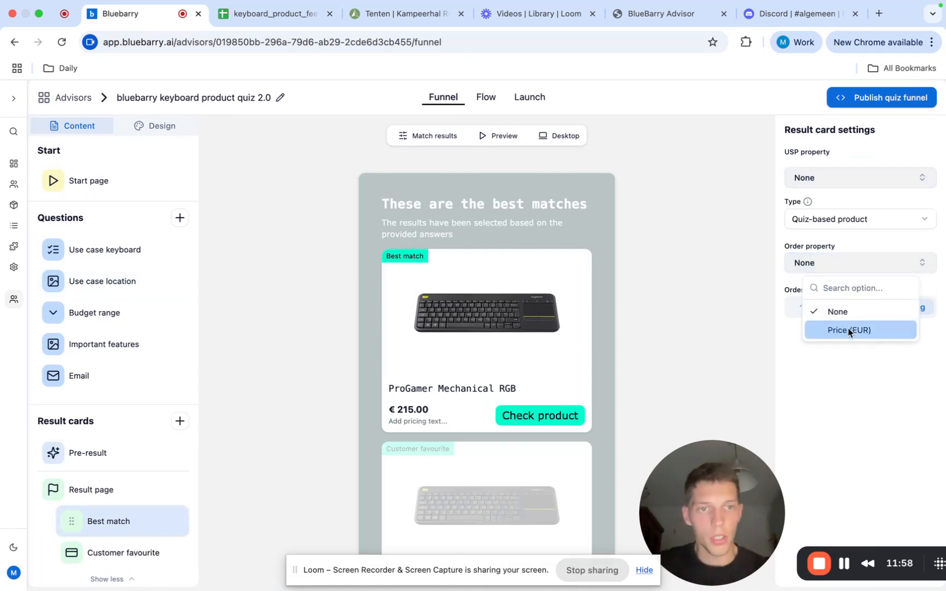
pyautogui.click(848, 328)
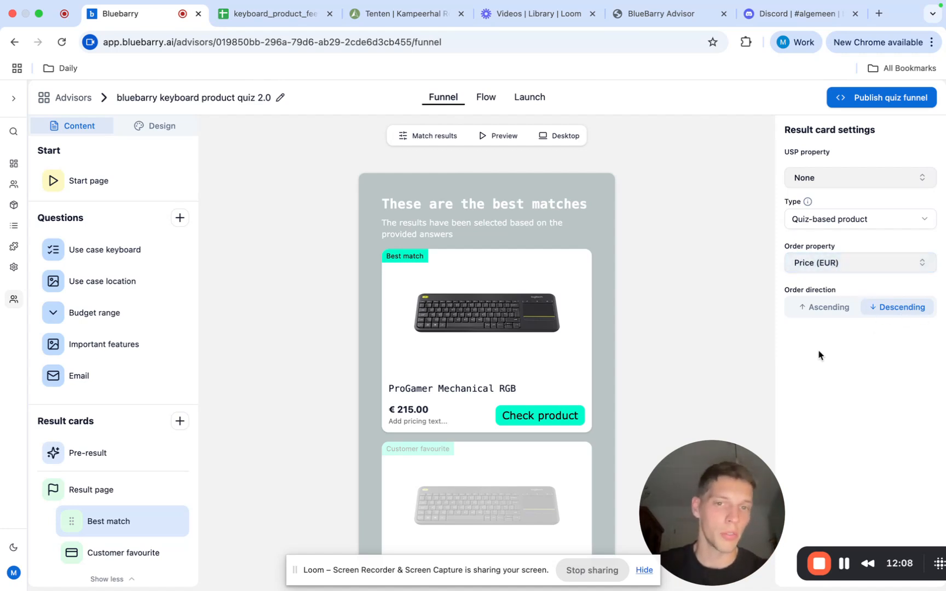
# Step: Relabel the Customer favourite result card's badge as "Cheap alternative"
pyautogui.click(132, 554)
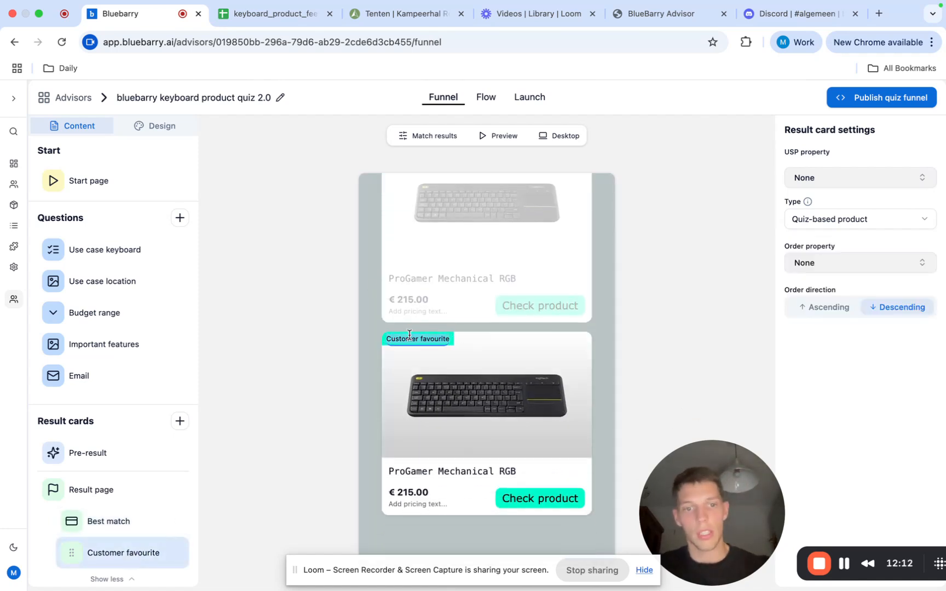
pyautogui.tripleClick(409, 334)
pyautogui.write('Cheap alternative')
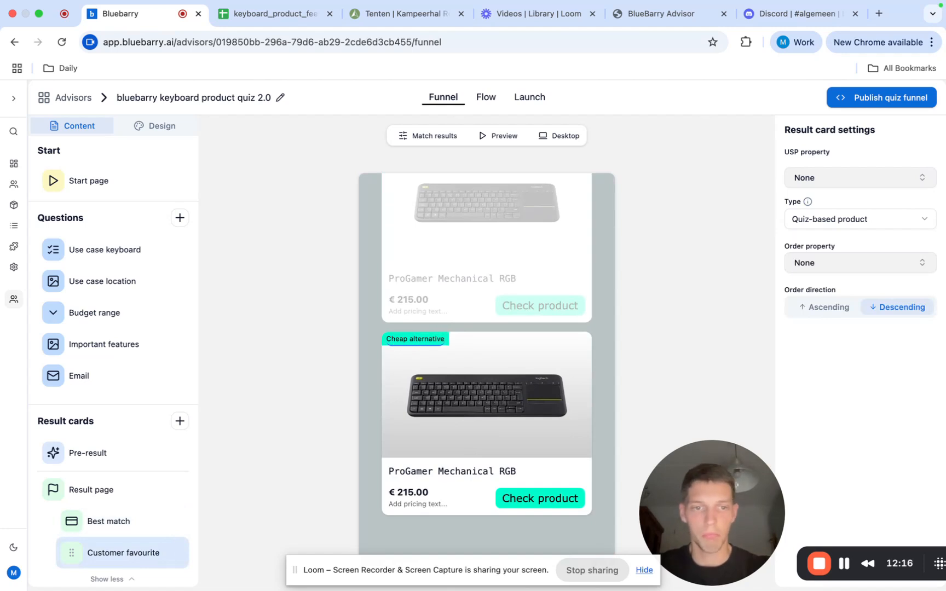
# Step: Change the second result card's badge text to "Price interesting alternative"
pyautogui.tripleClick(420, 341)
pyautogui.write('Pric')
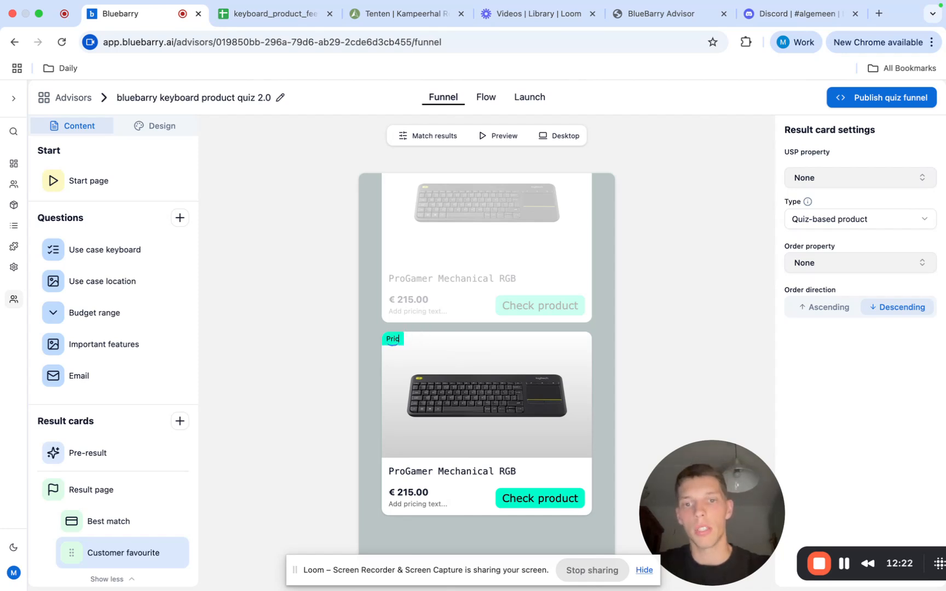
pyautogui.write('e in')
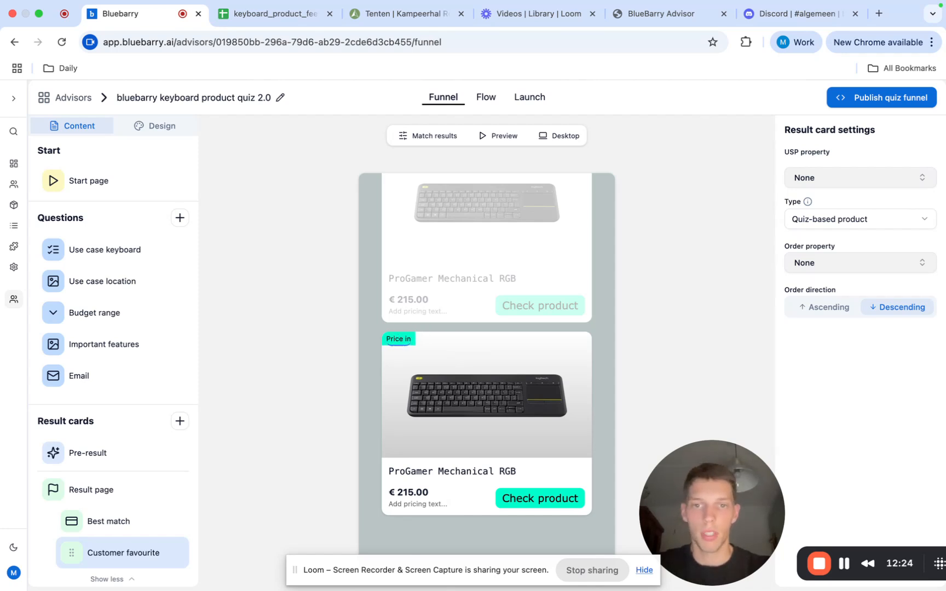
pyautogui.press('BackSpace')
pyautogui.press('BackSpace')
pyautogui.press('BackSpace')
pyautogui.write('in')
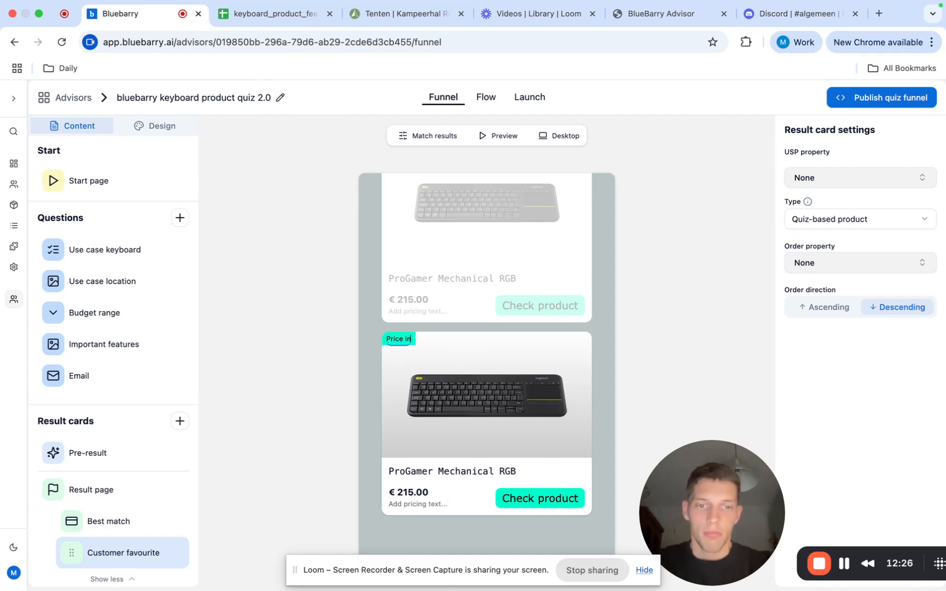
pyautogui.write('teresting')
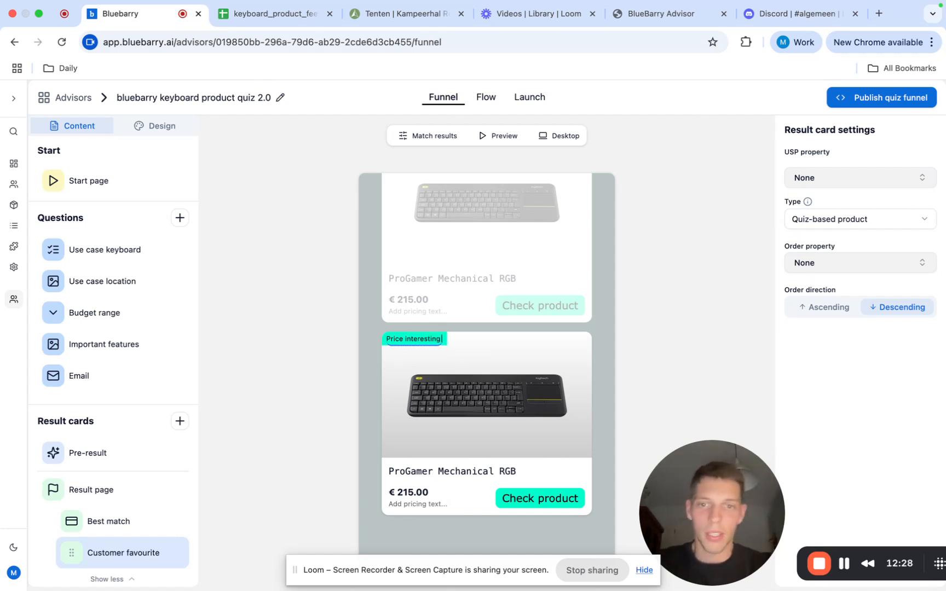
pyautogui.write(' alterna')
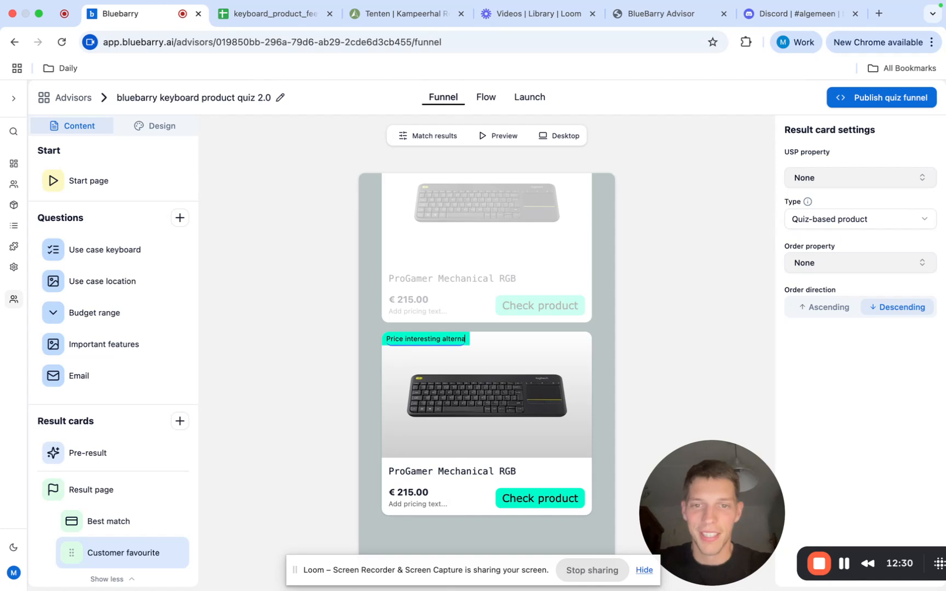
pyautogui.write('vive')
pyautogui.click(646, 378)
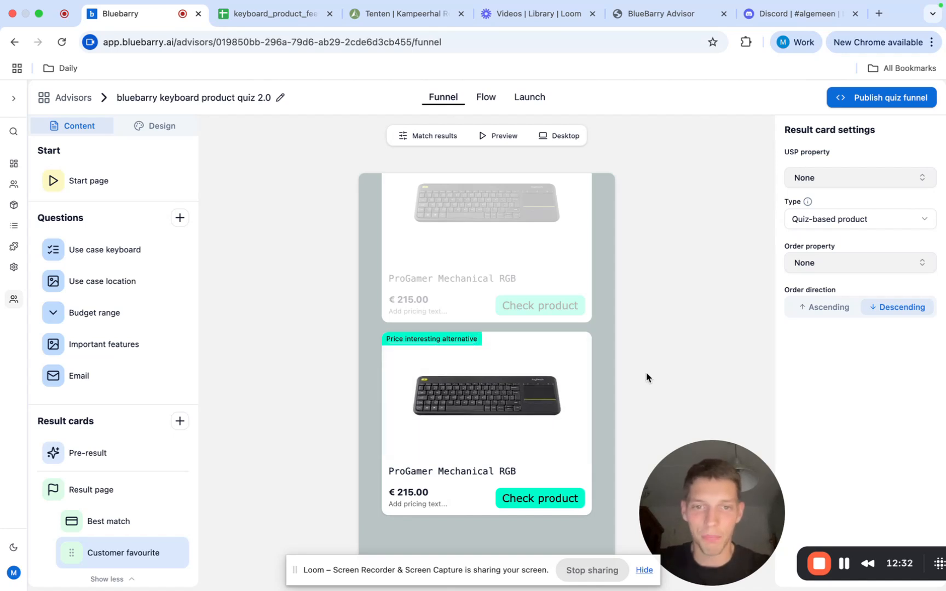
# Step: Order the second result card's products by Price (EUR) in ascending direction
pyautogui.click(843, 268)
pyautogui.click(837, 326)
pyautogui.click(832, 311)
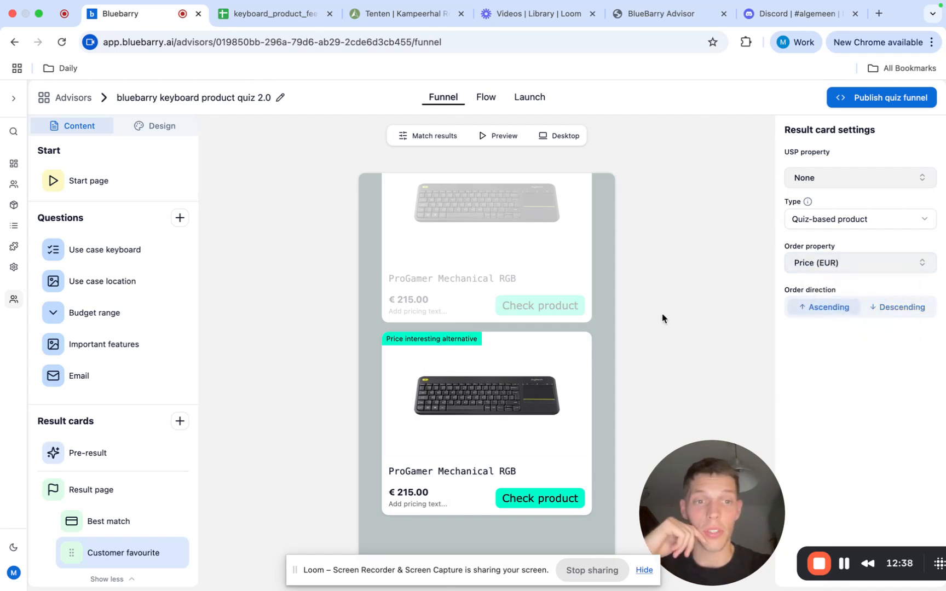
# Step: Preview the regular-desk-work, i-am-going, premium and rgb-lightning answers in the flow view and examine the main and other matching products
pyautogui.click(487, 99)
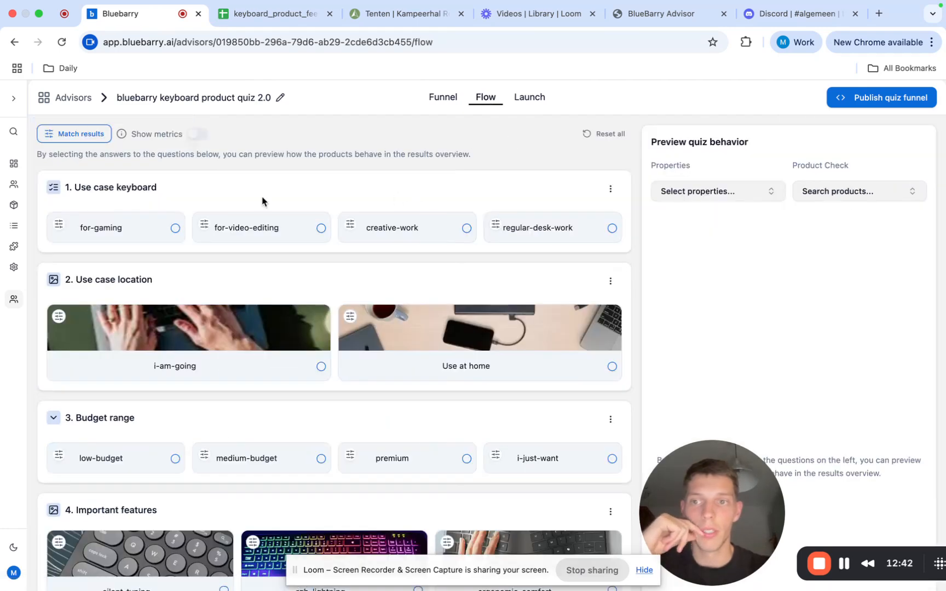
pyautogui.click(526, 227)
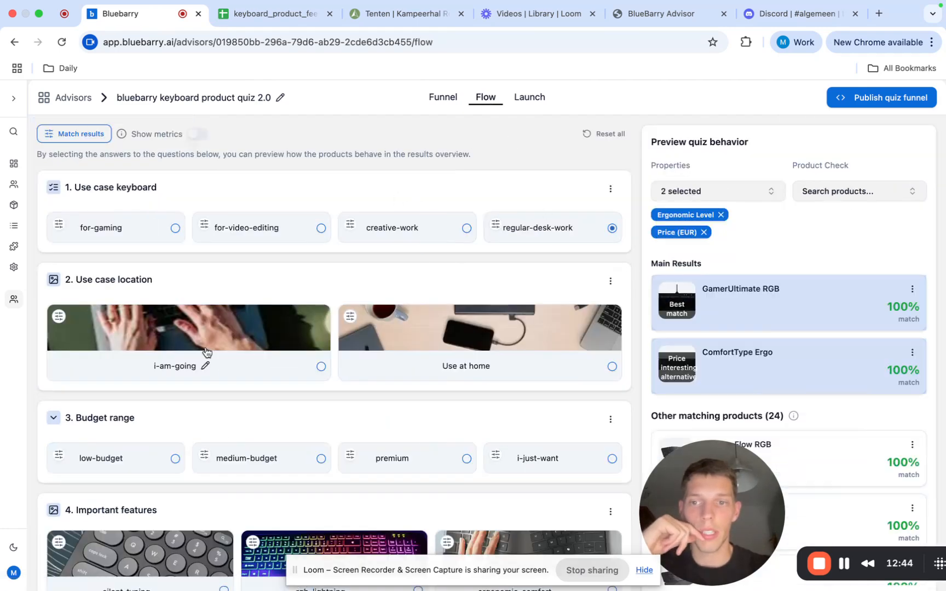
pyautogui.click(234, 341)
pyautogui.scroll(-3, 271, 410)
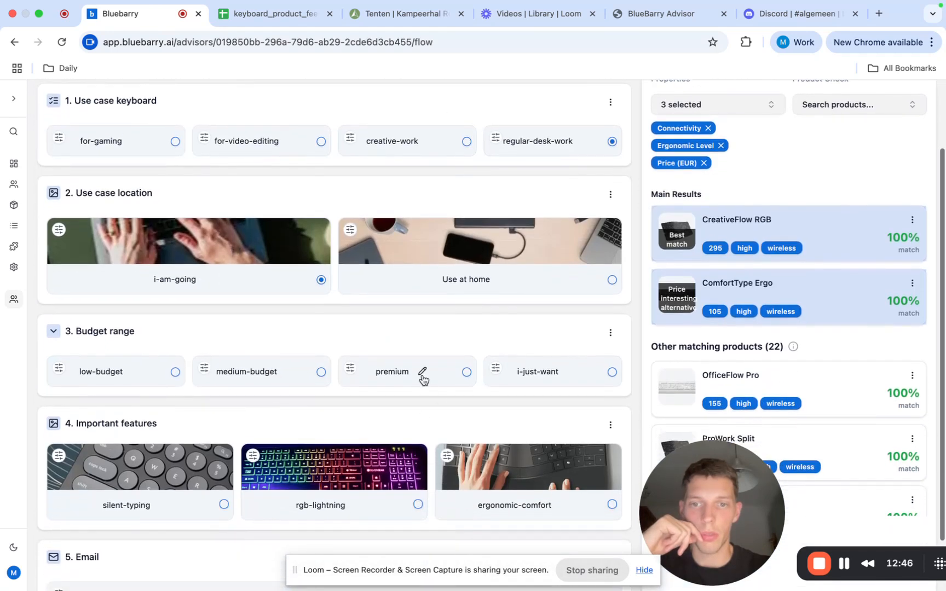
pyautogui.click(422, 377)
pyautogui.click(334, 488)
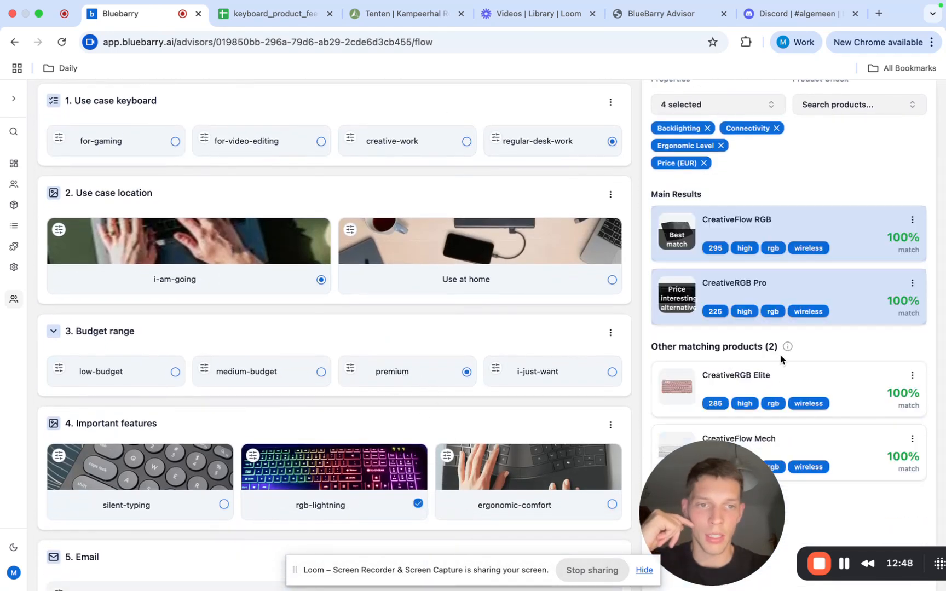
pyautogui.scroll(-2, 763, 372)
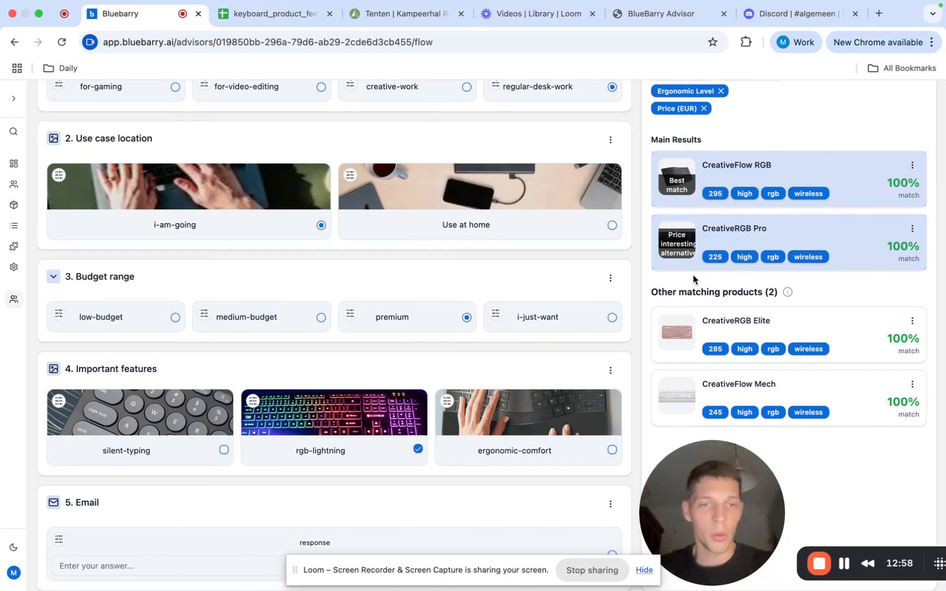
pyautogui.scroll(3, 727, 265)
pyautogui.scroll(-2, 734, 328)
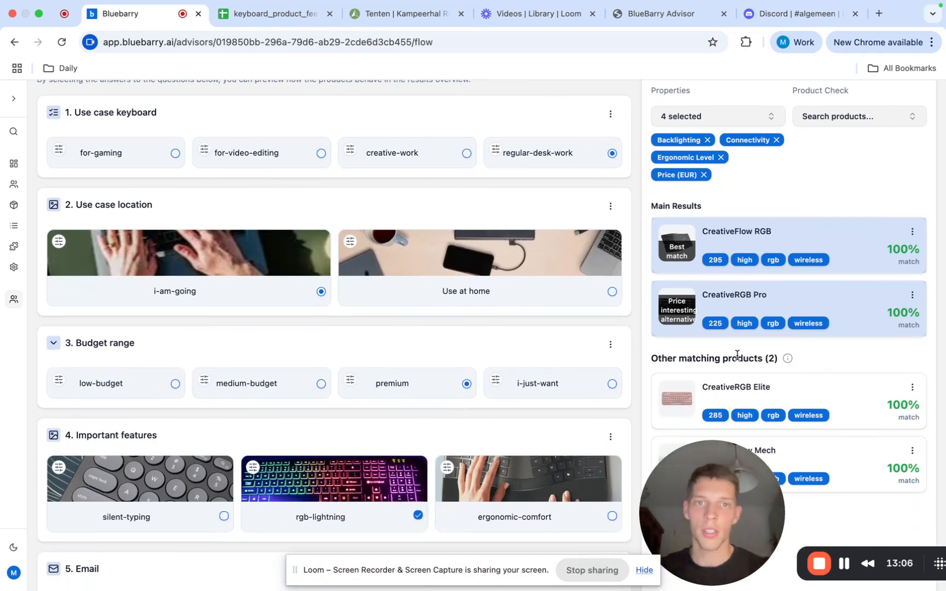
# Step: Copy the quiz funnel's share link from the launch page and open it in a new browser tab
pyautogui.scroll(3, 542, 202)
pyautogui.click(441, 97)
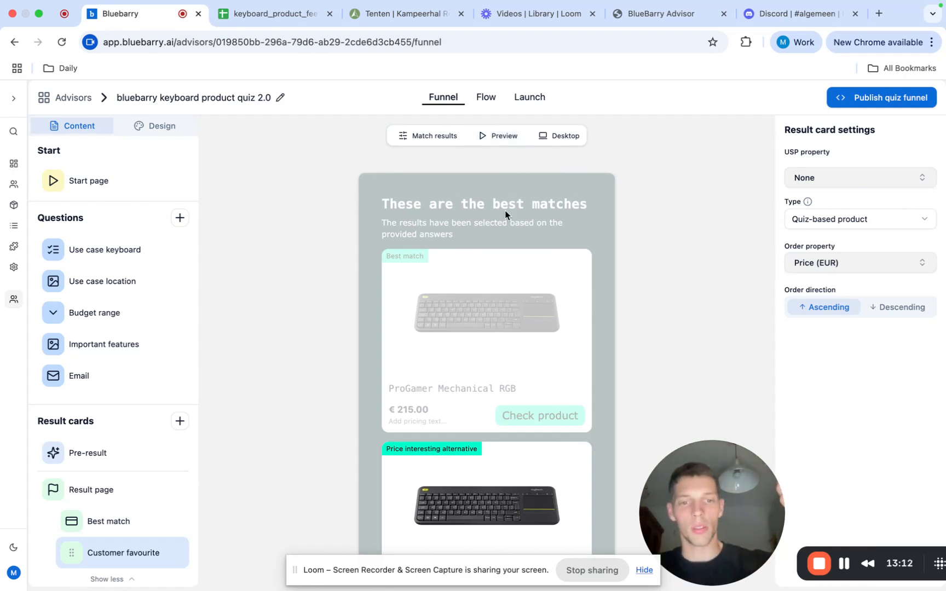
pyautogui.click(529, 103)
pyautogui.click(763, 179)
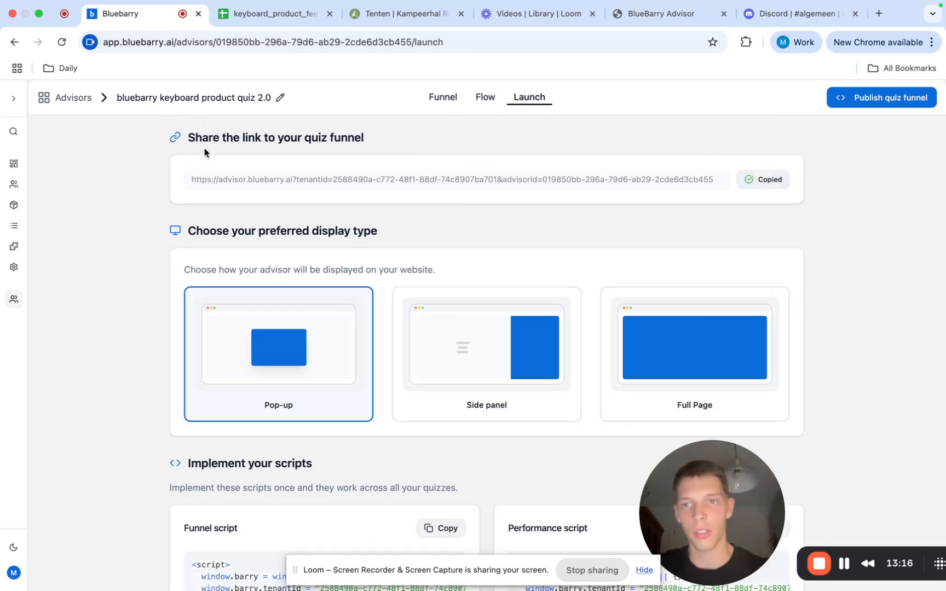
pyautogui.click(878, 14)
pyautogui.press('super+v')
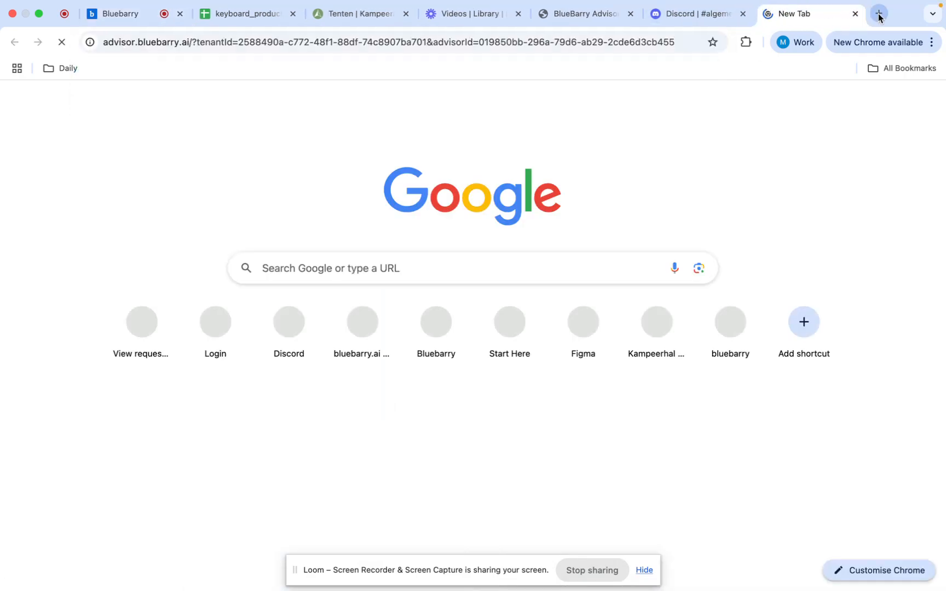
pyautogui.press('Return')
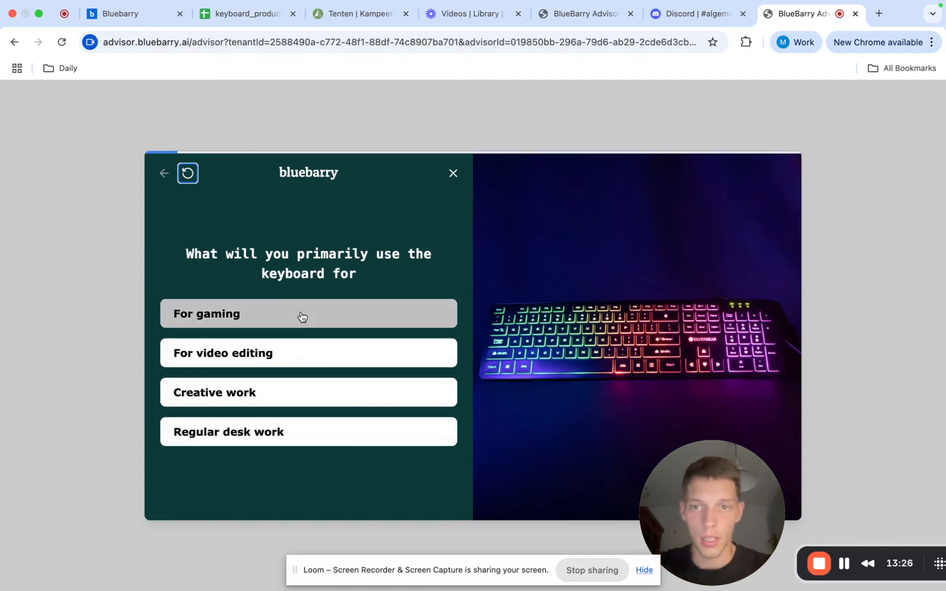
# Step: Take the live quiz with Regular desk work, travel / on the go, Premium and RGB lightning, skipping the email question
pyautogui.click(358, 434)
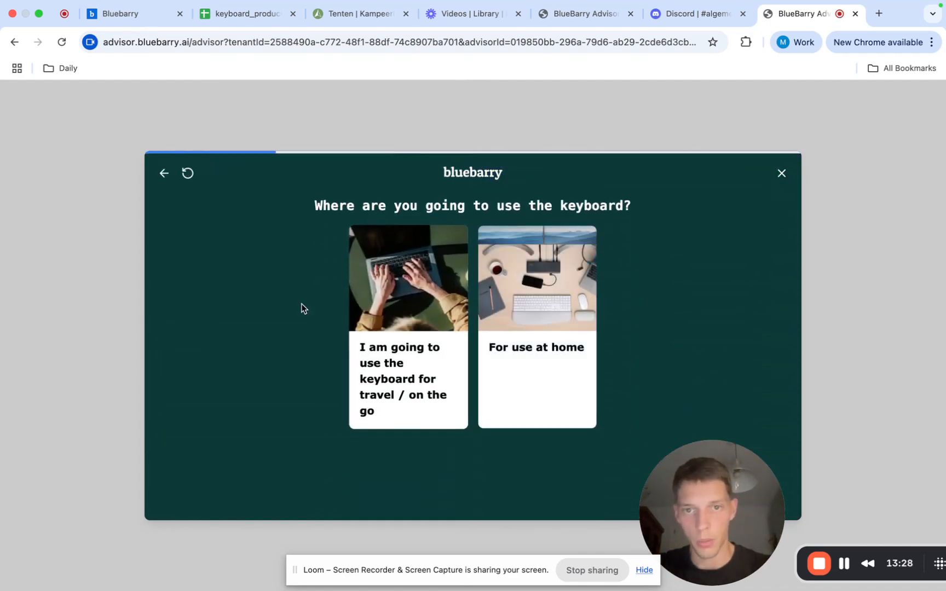
pyautogui.click(401, 414)
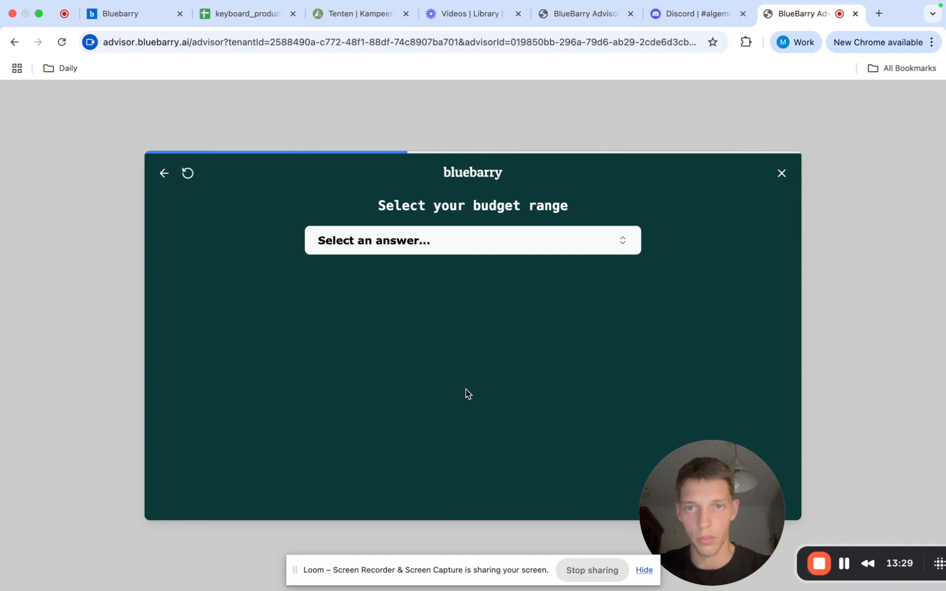
pyautogui.click(428, 247)
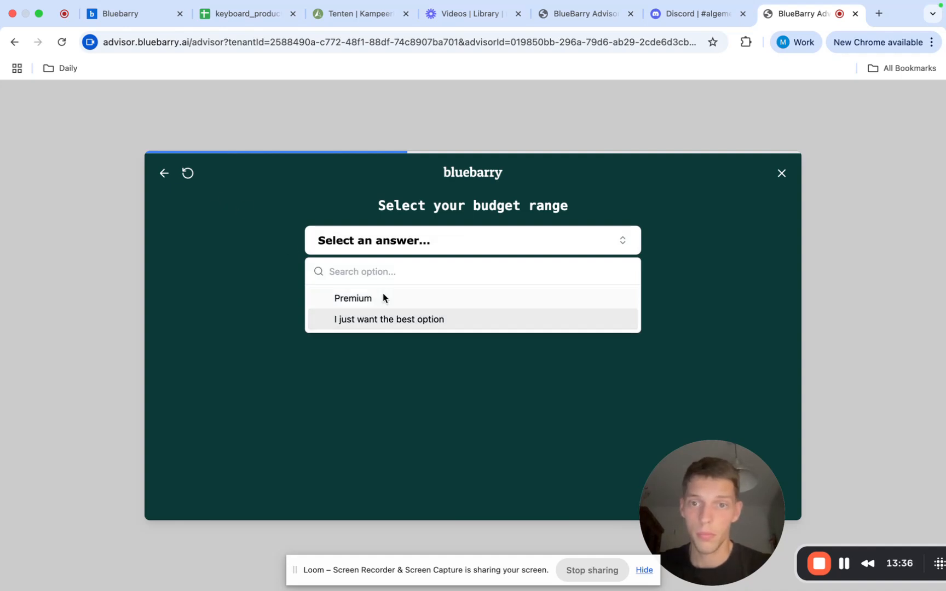
pyautogui.click(361, 302)
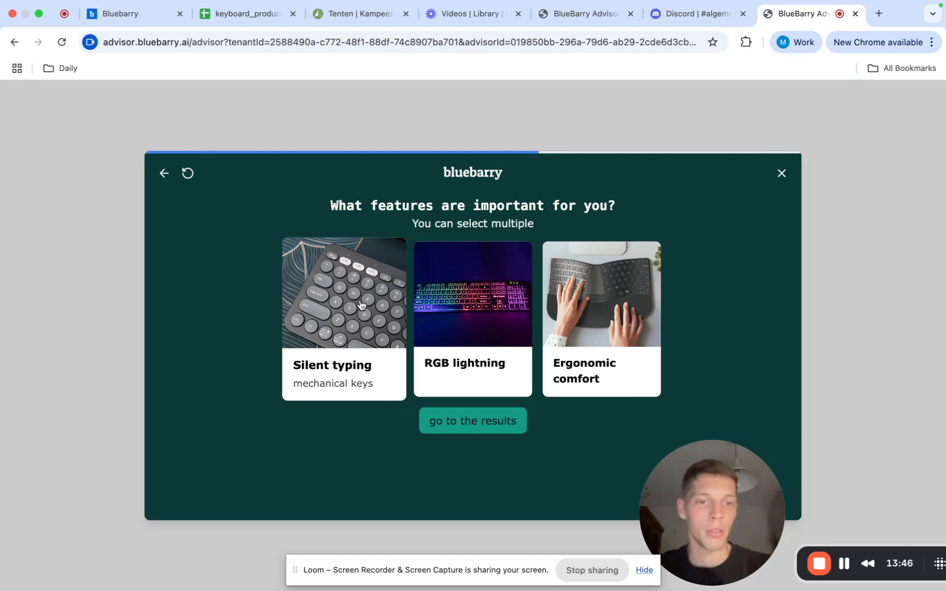
pyautogui.click(461, 303)
pyautogui.click(497, 432)
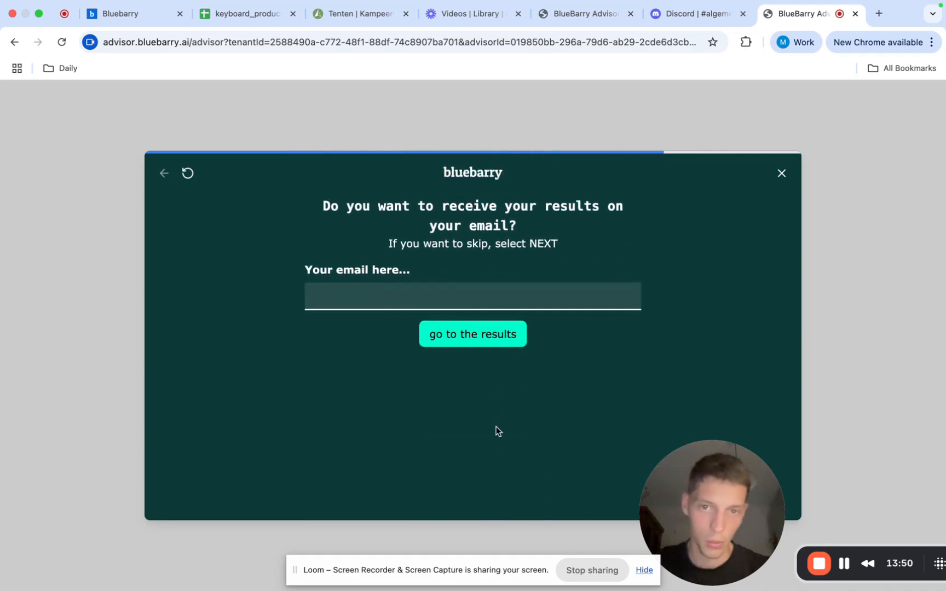
pyautogui.click(470, 342)
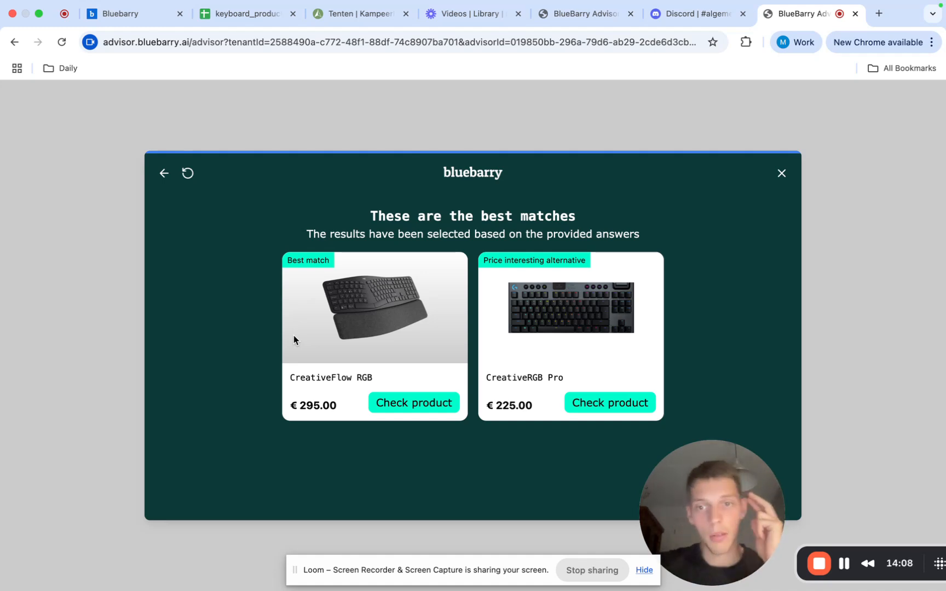
# Step: Compare the prices on the Best match and Price interesting alternative result cards
pyautogui.moveTo(338, 412); pyautogui.dragTo(290, 408)
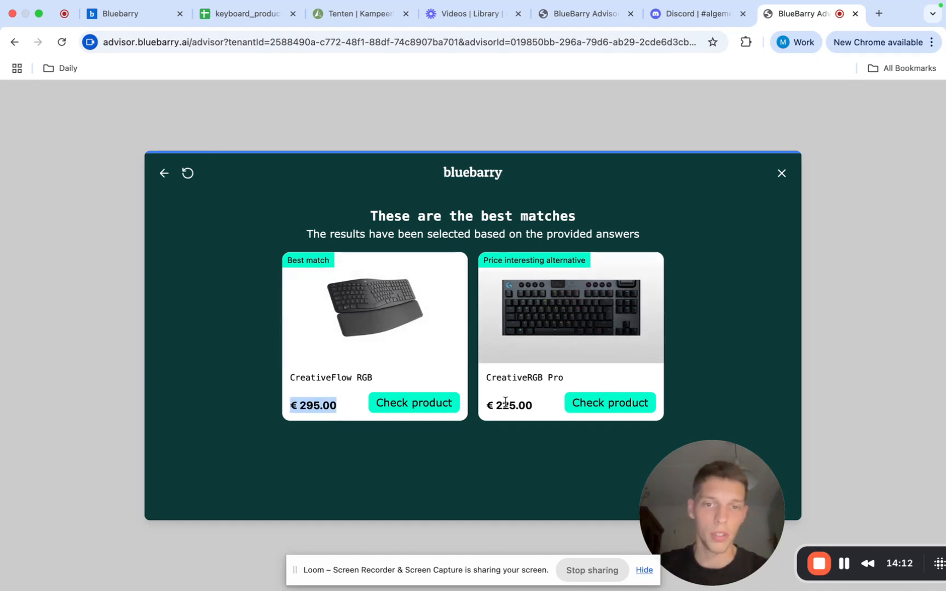
pyautogui.moveTo(493, 405); pyautogui.dragTo(502, 406)
pyautogui.click(536, 407)
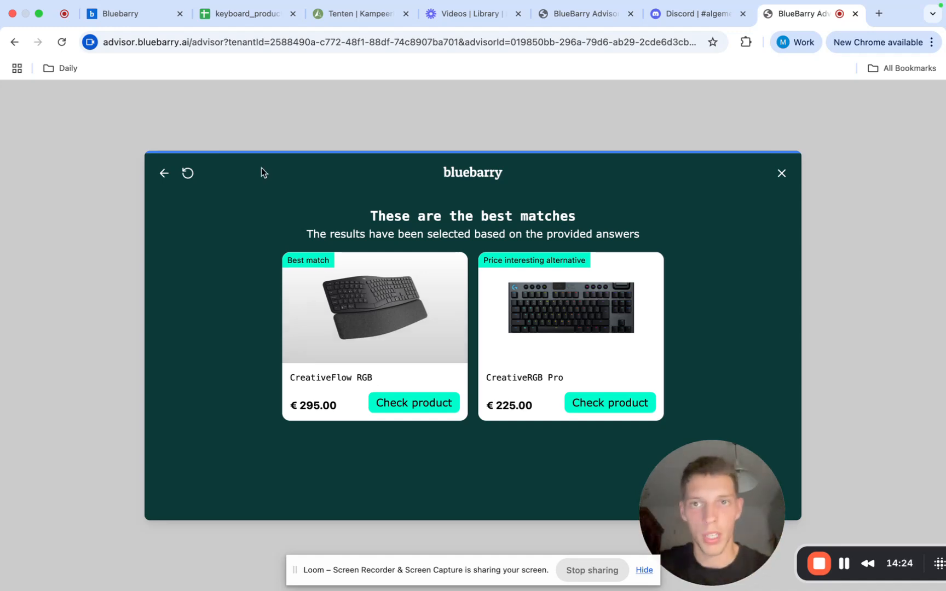
# Step: Switch to the keyboard product feed spreadsheet, close the web publishing dialog, and review the Product Page URL, Image URL and Price (EUR) columns
pyautogui.click(241, 15)
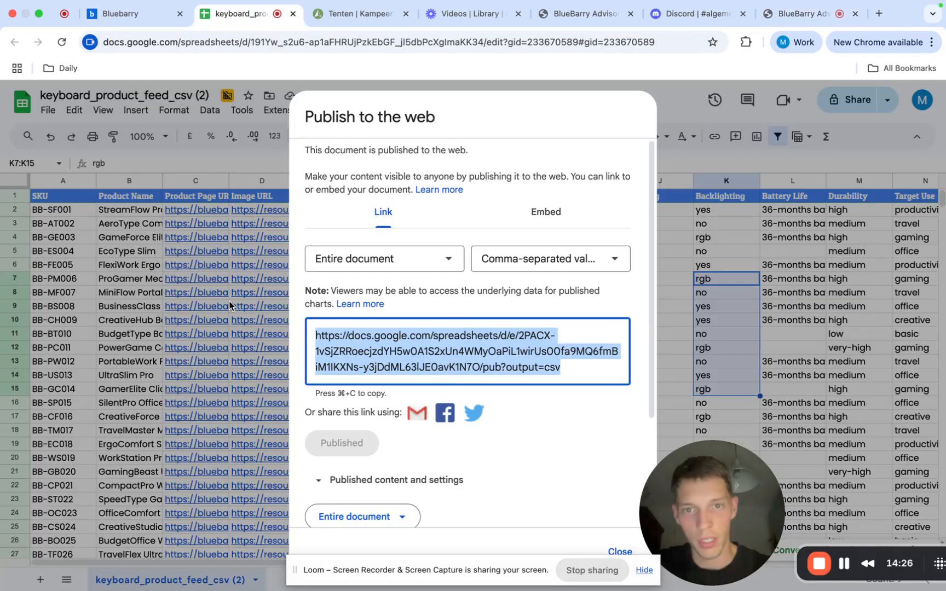
pyautogui.click(619, 552)
pyautogui.click(186, 196)
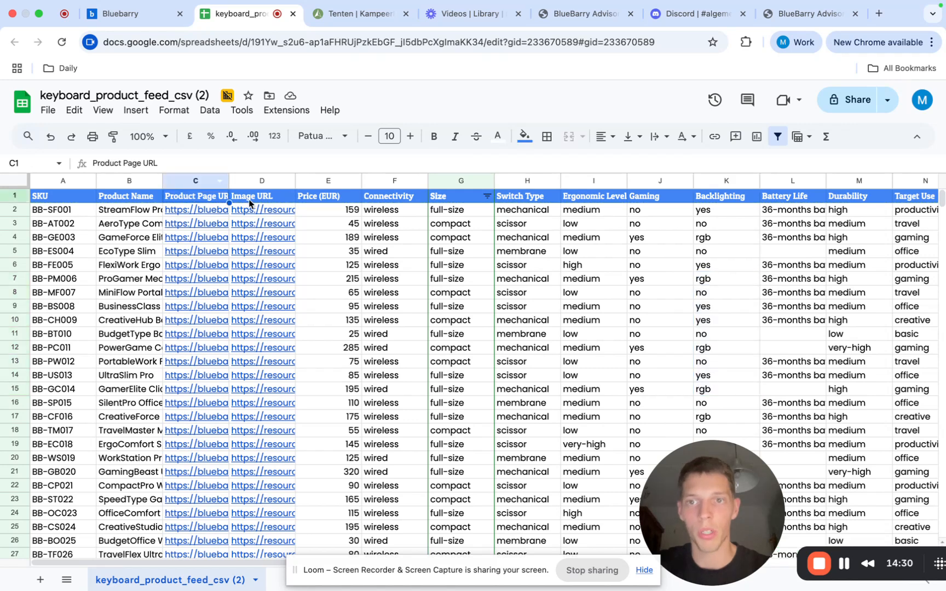
pyautogui.click(263, 198)
pyautogui.click(317, 197)
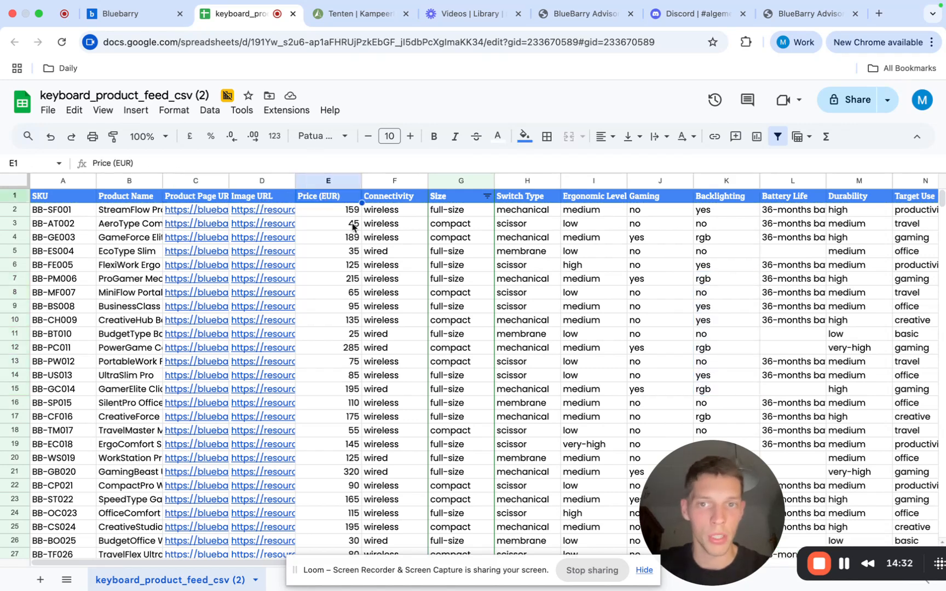
# Step: Examine the Price (EUR) values and the Connectivity column in the keyboard product feed
pyautogui.moveTo(331, 241); pyautogui.dragTo(333, 450)
pyautogui.click(390, 202)
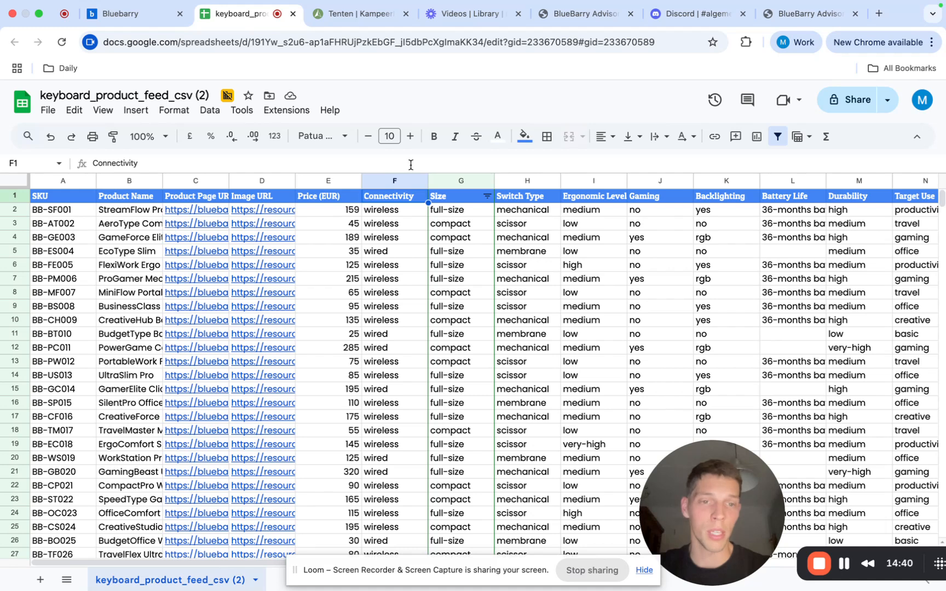
# Step: Switch back to the Bluebarry quiz funnel, open its match results settings, and review the answers under the Use case keyboard question
pyautogui.click(150, 16)
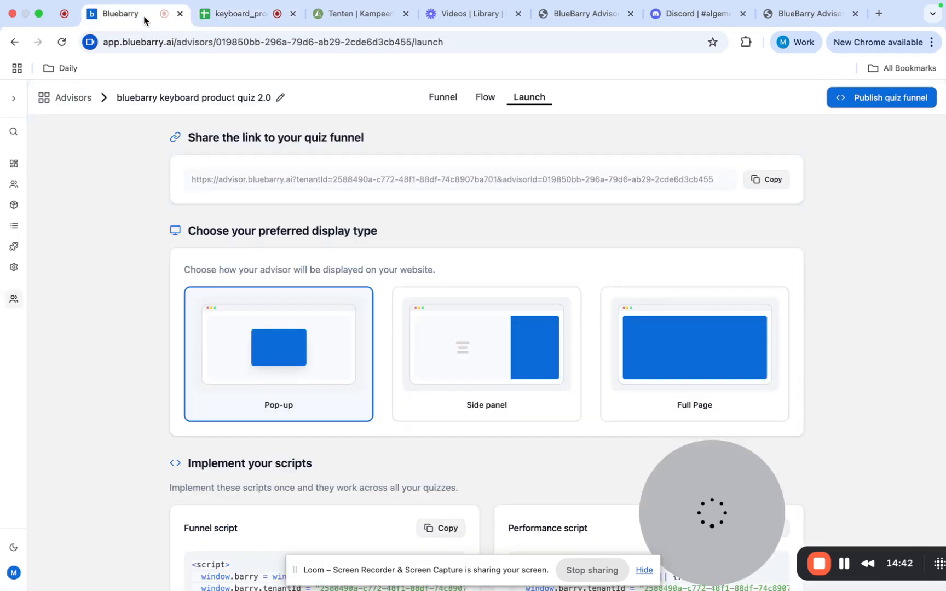
pyautogui.click(444, 98)
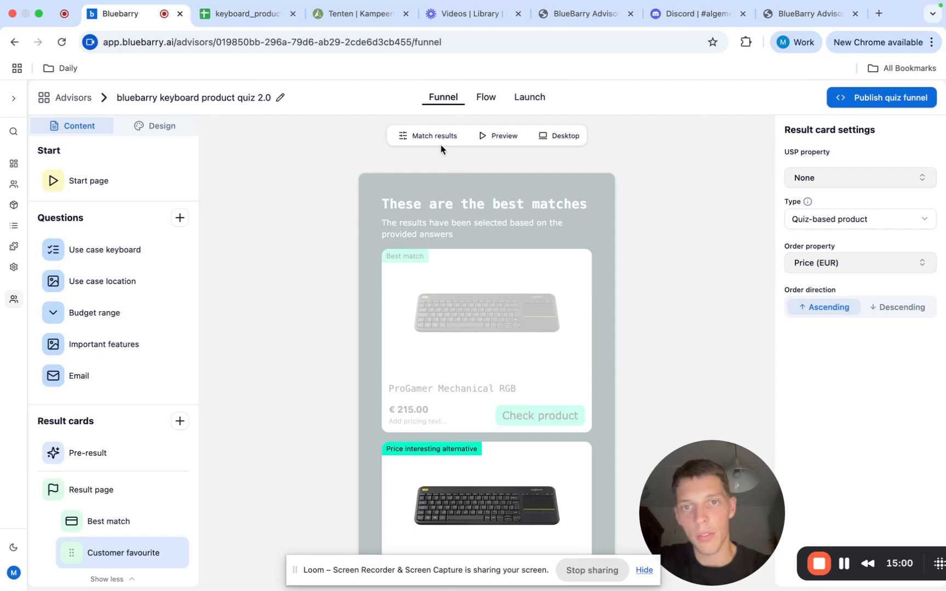
pyautogui.click(429, 135)
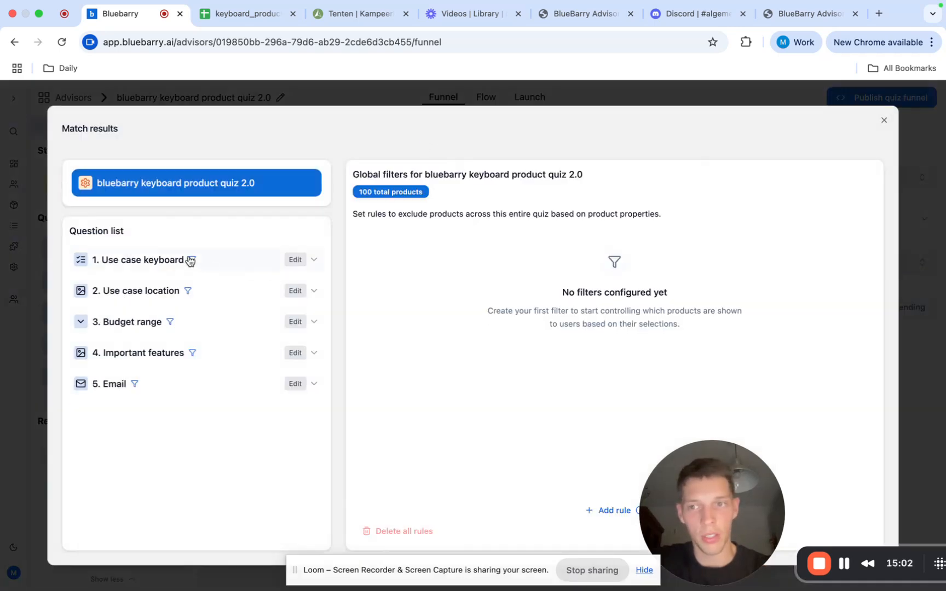
pyautogui.click(234, 263)
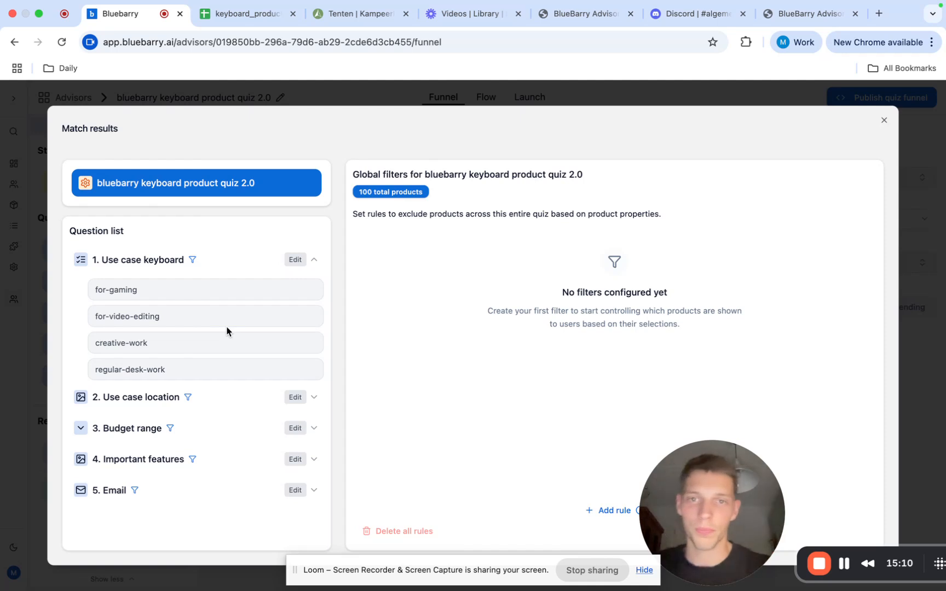
pyautogui.scroll(-1, 202, 439)
pyautogui.scroll(1, 203, 439)
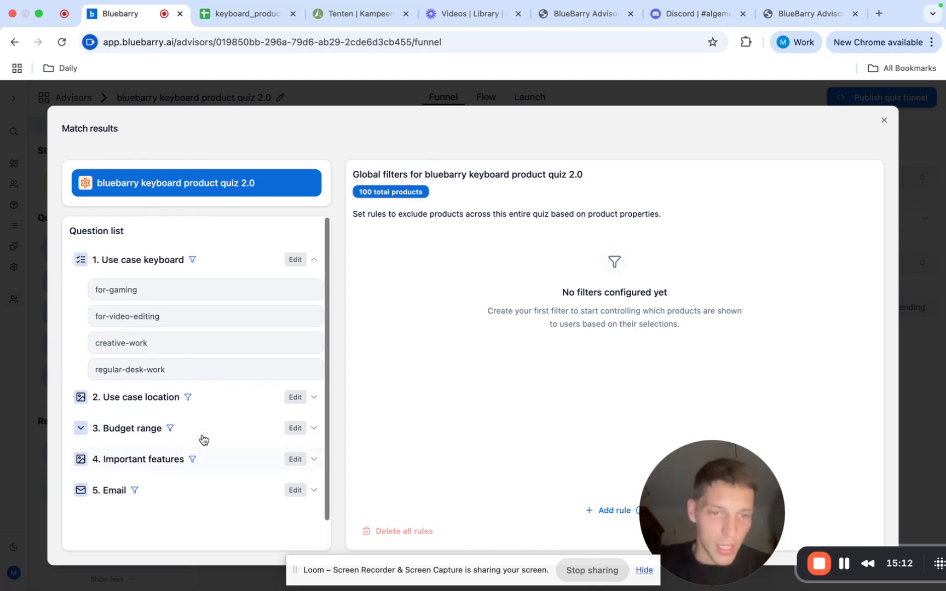